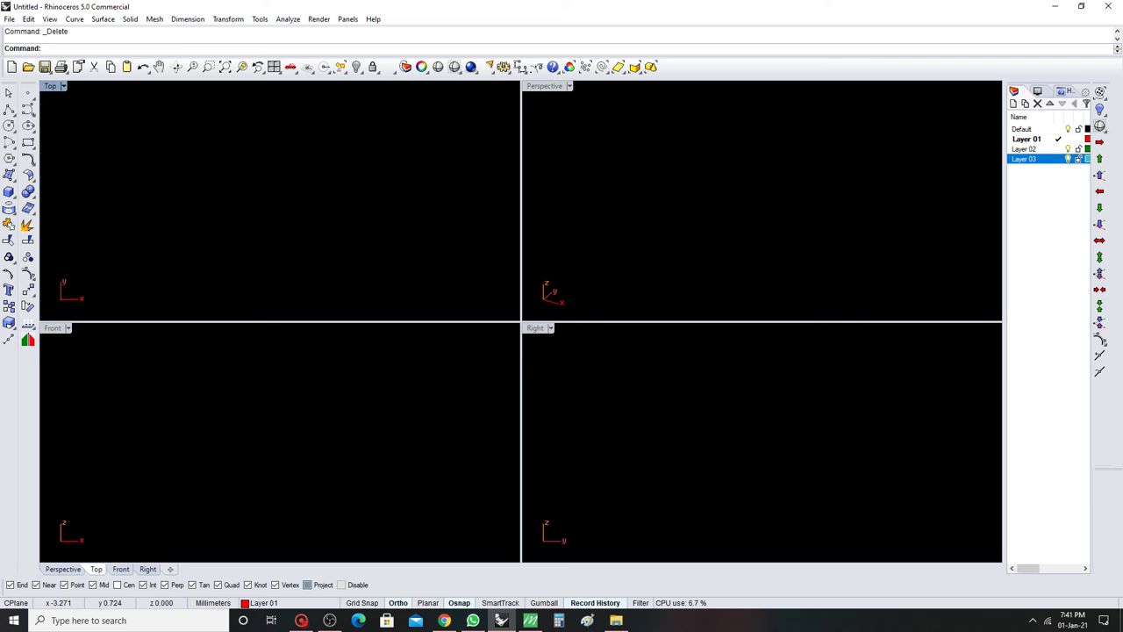
# Draw a 2 mm diameter circle centred at the origin.
pyautogui.click(9, 126)
pyautogui.press('Return')
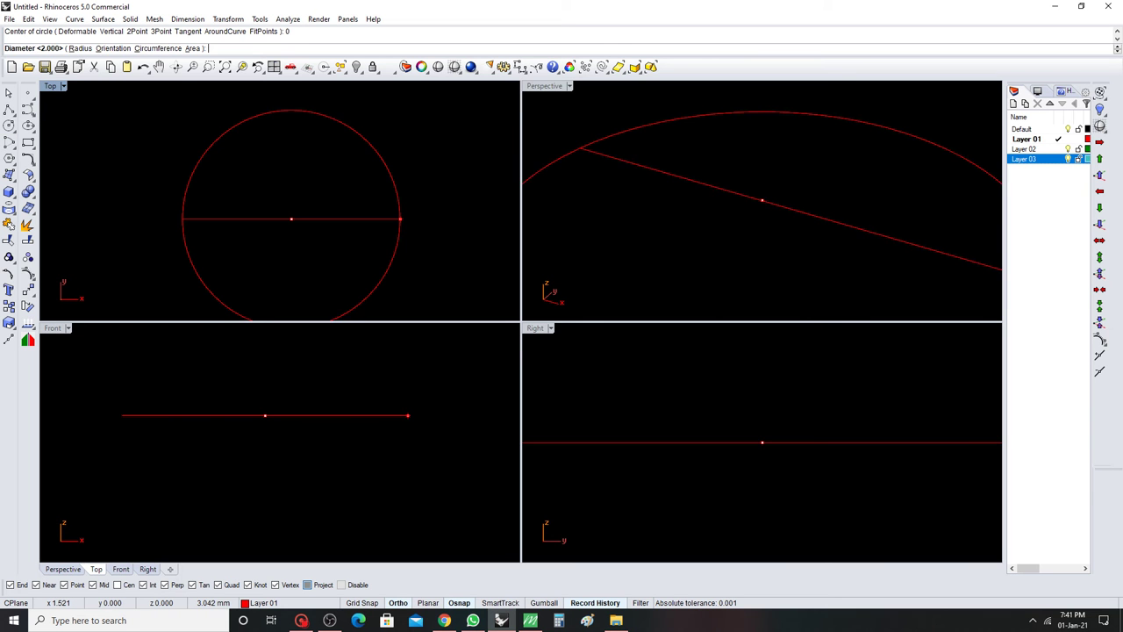
pyautogui.write('2')
pyautogui.press('Return')
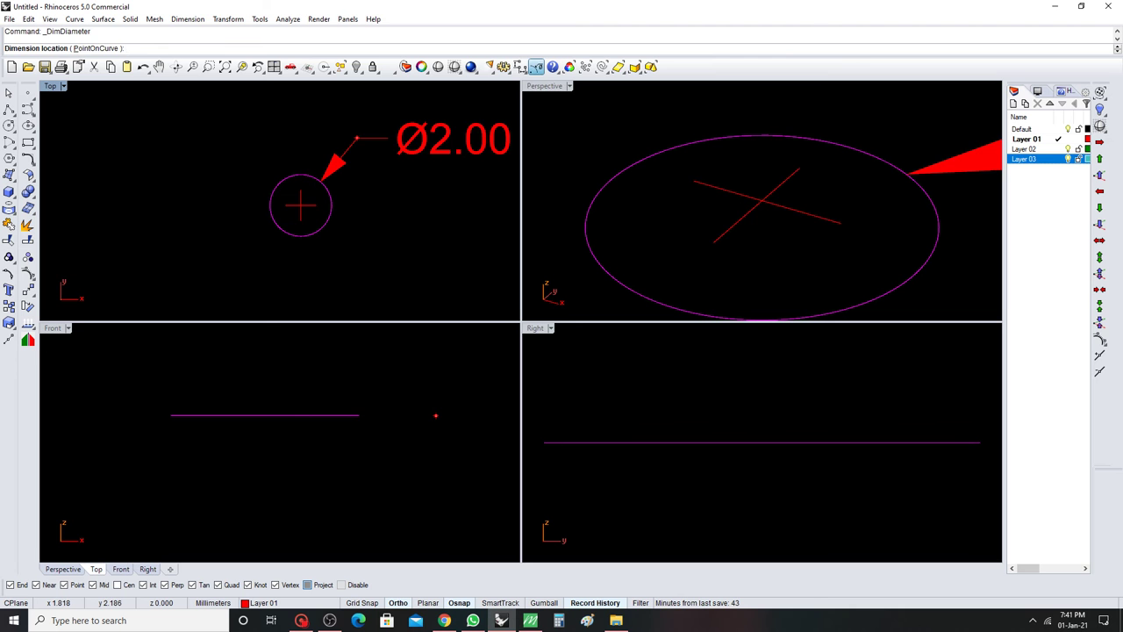
pyautogui.press('Escape')
pyautogui.write('OF')
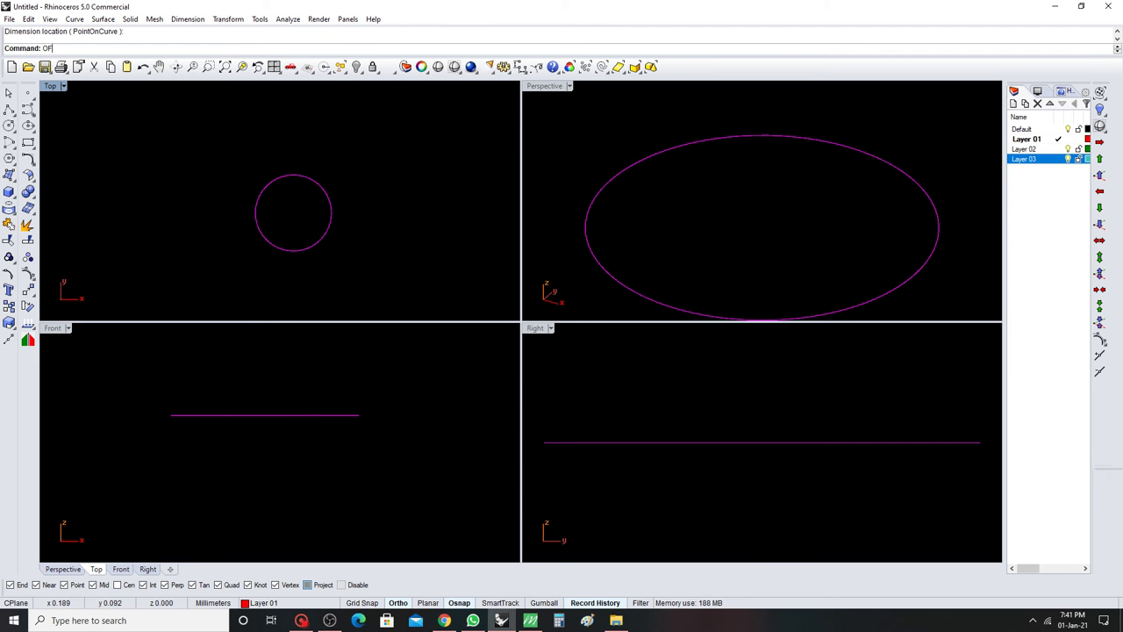
# Offset the circle inward and measure the gap between the two circles with Dim.
pyautogui.press('Return')
pyautogui.click(308, 196)
pyautogui.write('dim')
pyautogui.press('Return')
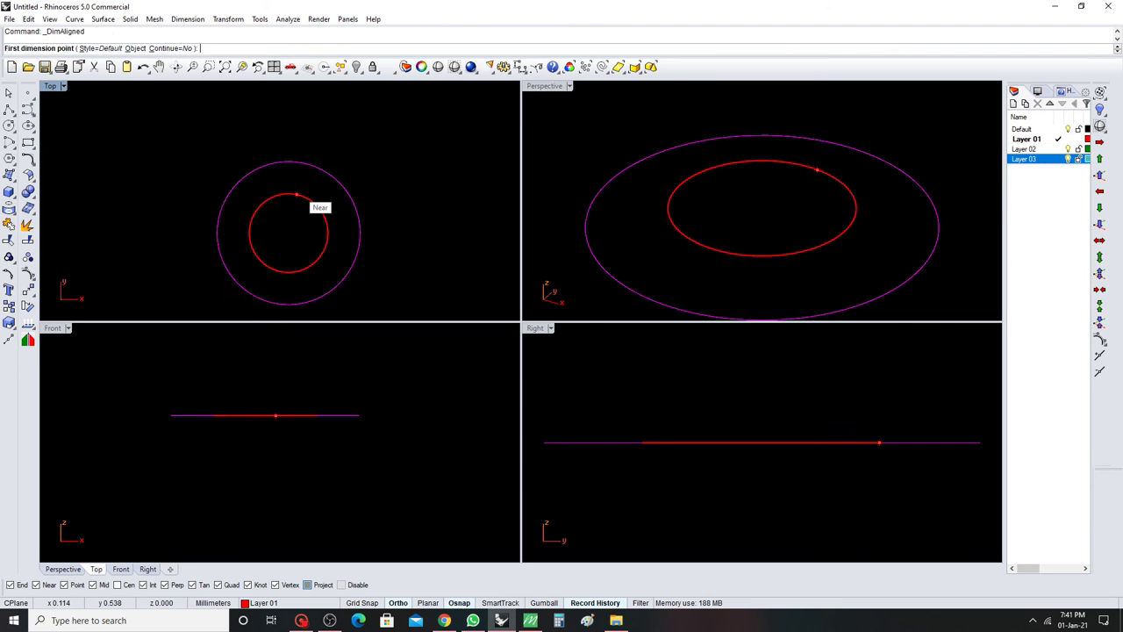
pyautogui.click(293, 191)
pyautogui.click(293, 175)
pyautogui.press('Escape')
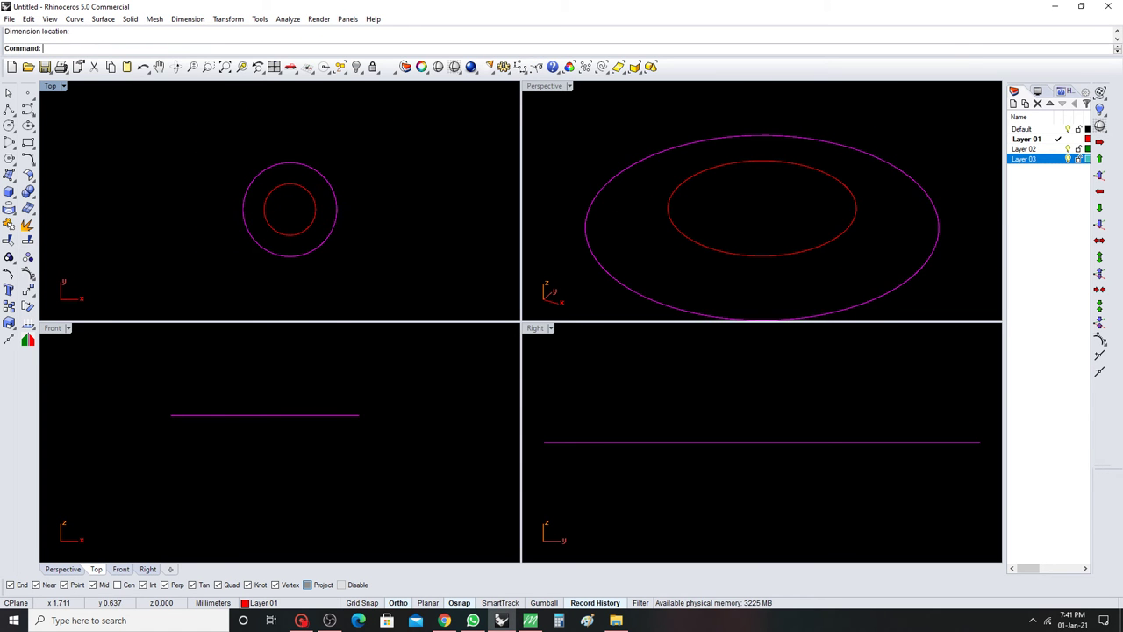
pyautogui.press('Escape')
# Place a point at the origin and move it 0.9 mm downward.
pyautogui.click(28, 93)
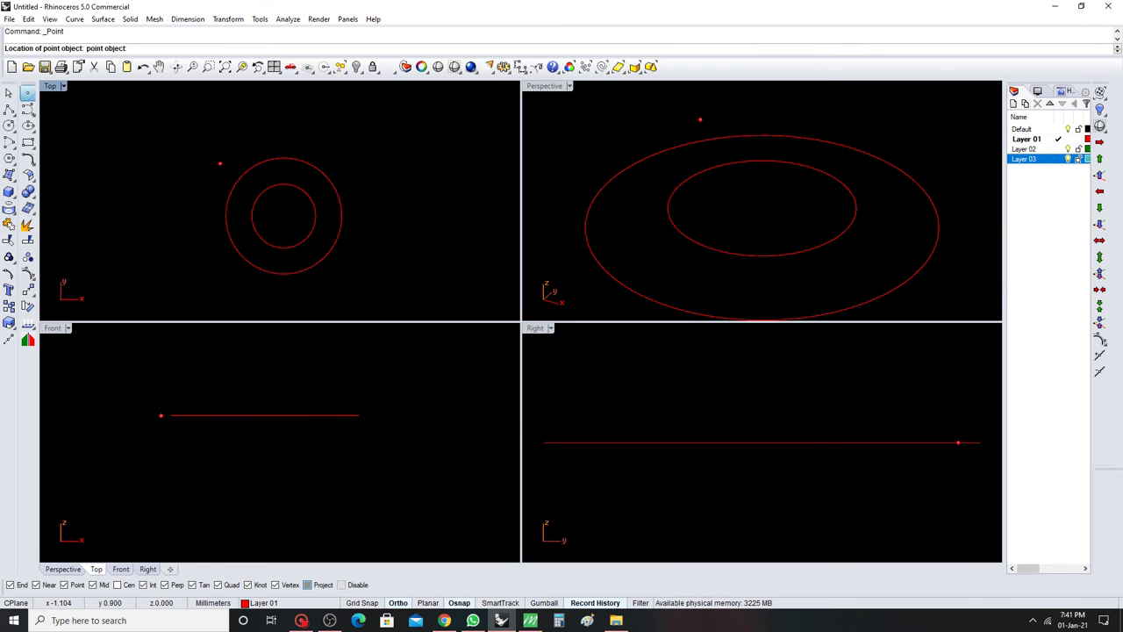
pyautogui.write('0')
pyautogui.press('Return')
pyautogui.moveTo(263, 456); pyautogui.dragTo(292, 456, button='right')
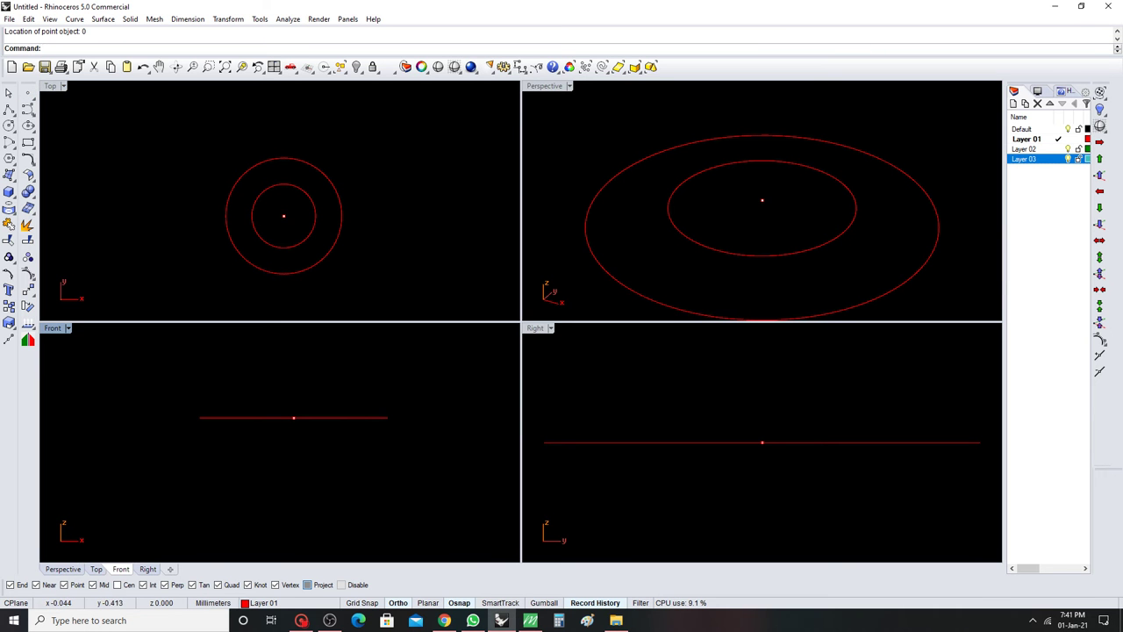
pyautogui.moveTo(278, 207); pyautogui.dragTo(298, 233)
pyautogui.write('m')
pyautogui.press('Return')
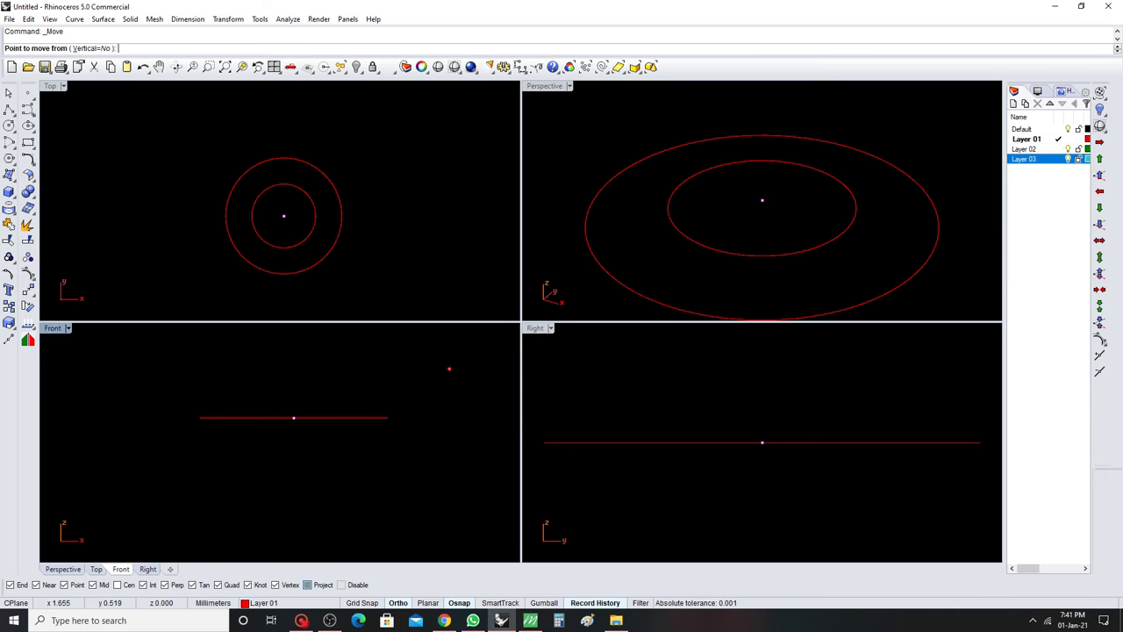
pyautogui.click(448, 369)
pyautogui.write('.9')
pyautogui.press('Return')
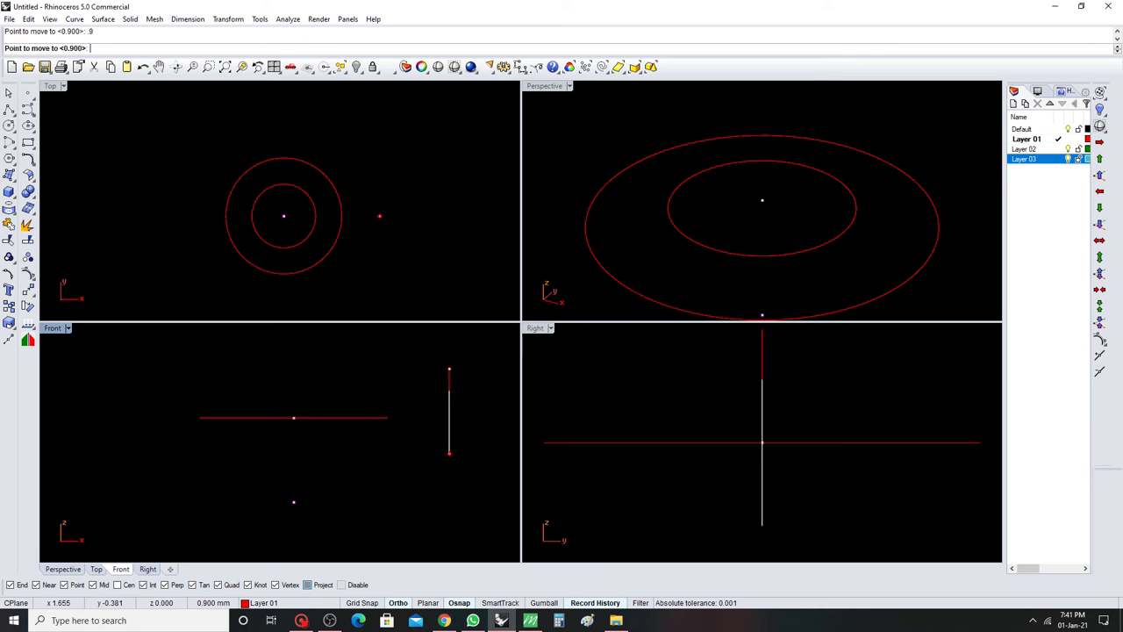
# Lift the inner circle 0.35 mm and shift the outer circle slightly upward.
pyautogui.click(302, 241)
pyautogui.press('Return')
pyautogui.click(430, 383)
pyautogui.write('.35')
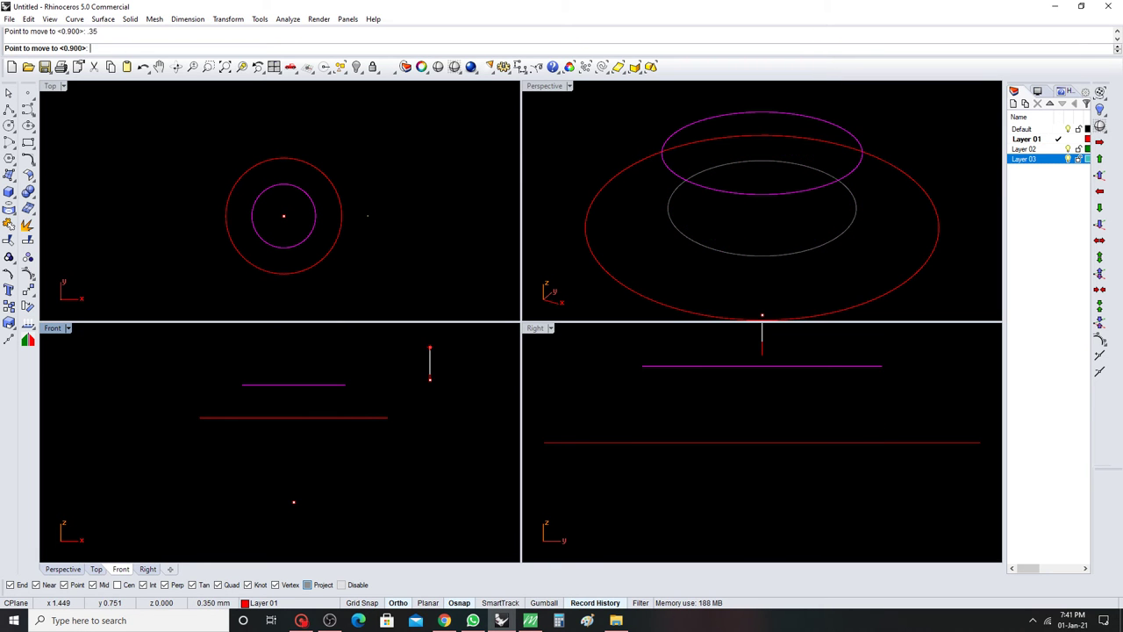
pyautogui.click(430, 344)
pyautogui.click(386, 418)
pyautogui.press('Return')
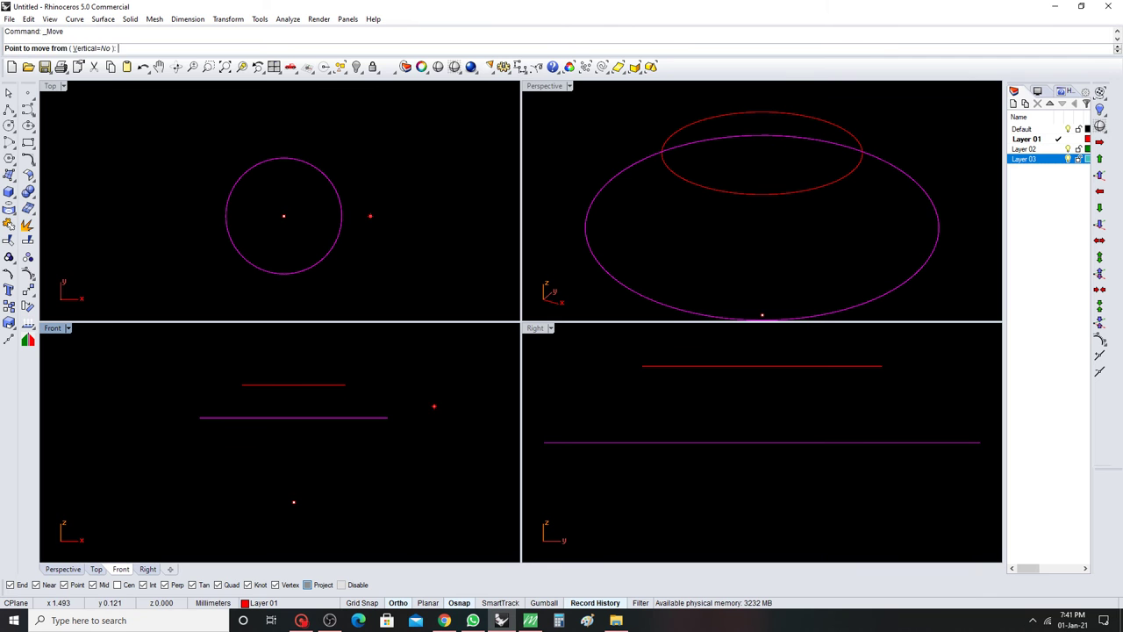
pyautogui.click(433, 411)
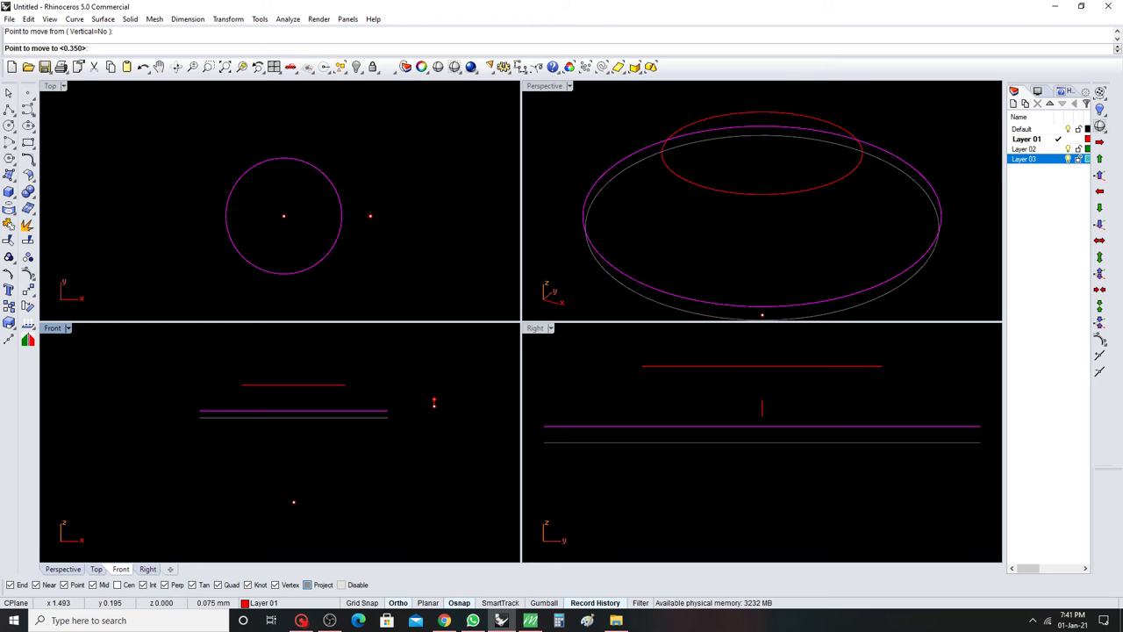
pyautogui.press('Return')
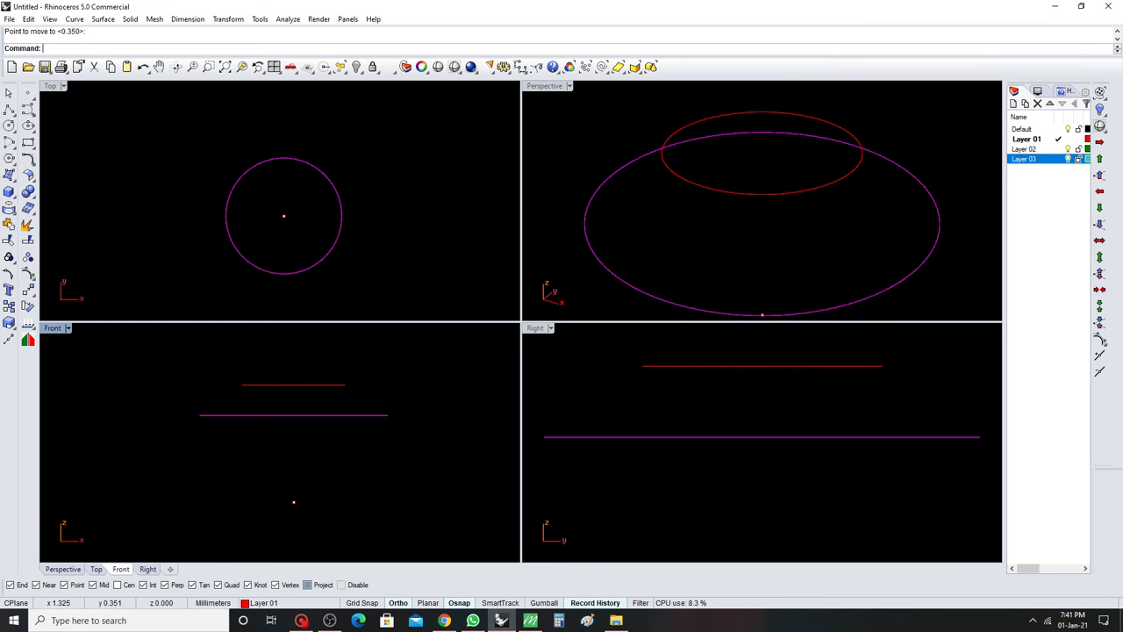
# Mirror the outer circle to make a copy just below it.
pyautogui.write('Mirror')
pyautogui.press('Return')
pyautogui.click(283, 215)
pyautogui.click(363, 214)
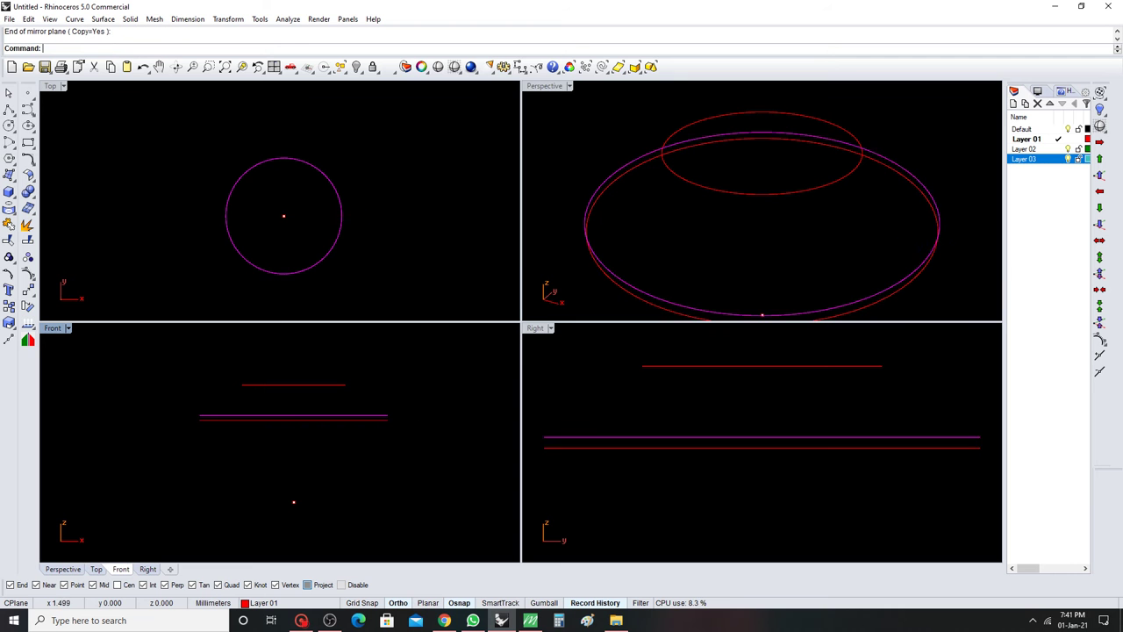
pyautogui.moveTo(263, 438); pyautogui.dragTo(298, 414, button='right')
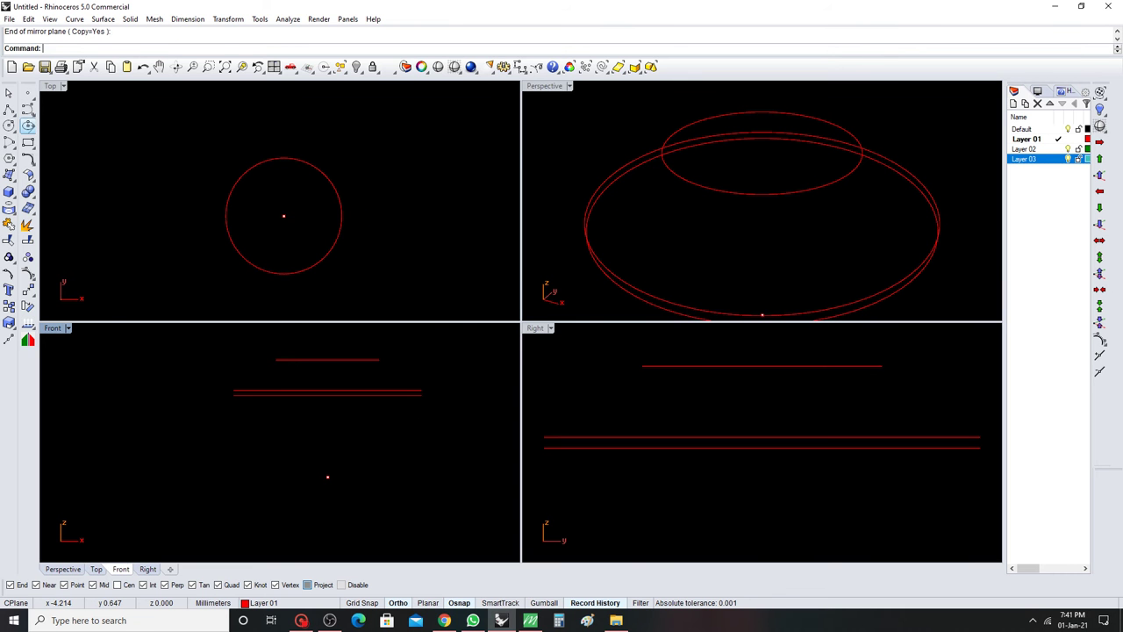
# Draw a polyline profile from the girdle edge down to the bottom point.
pyautogui.scroll(1, 466, 426)
pyautogui.click(409, 386)
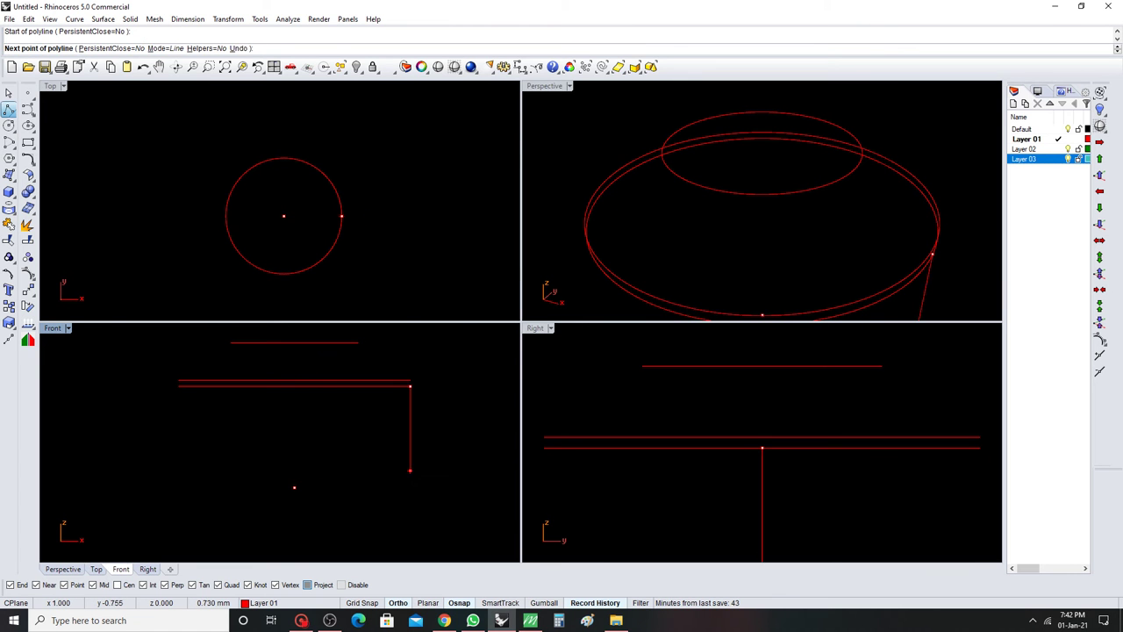
pyautogui.click(296, 486)
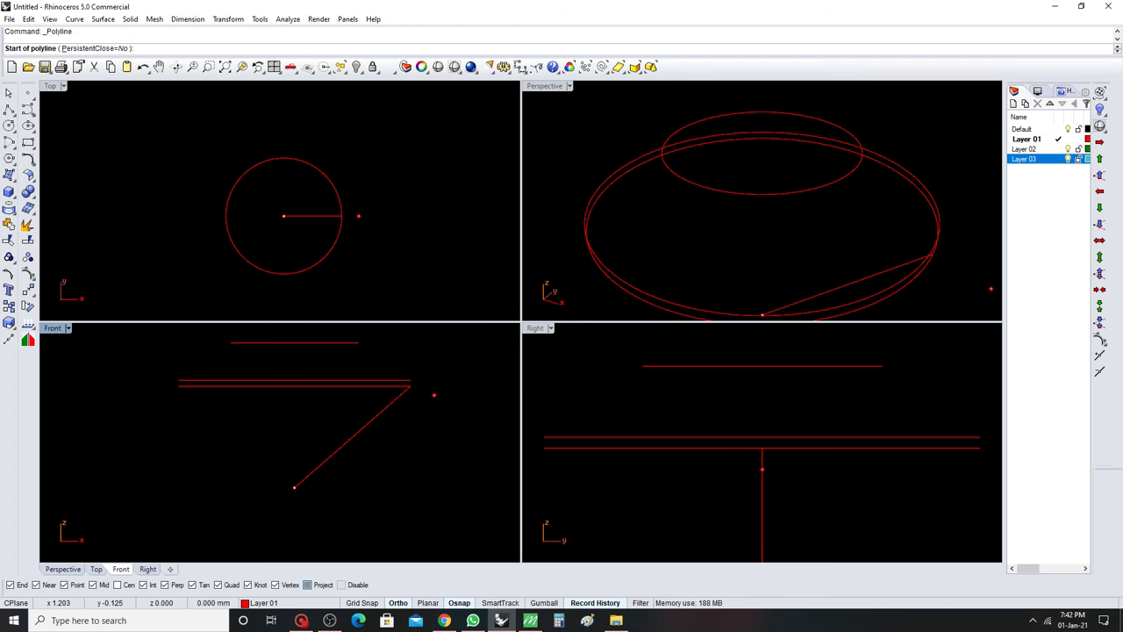
pyautogui.click(411, 382)
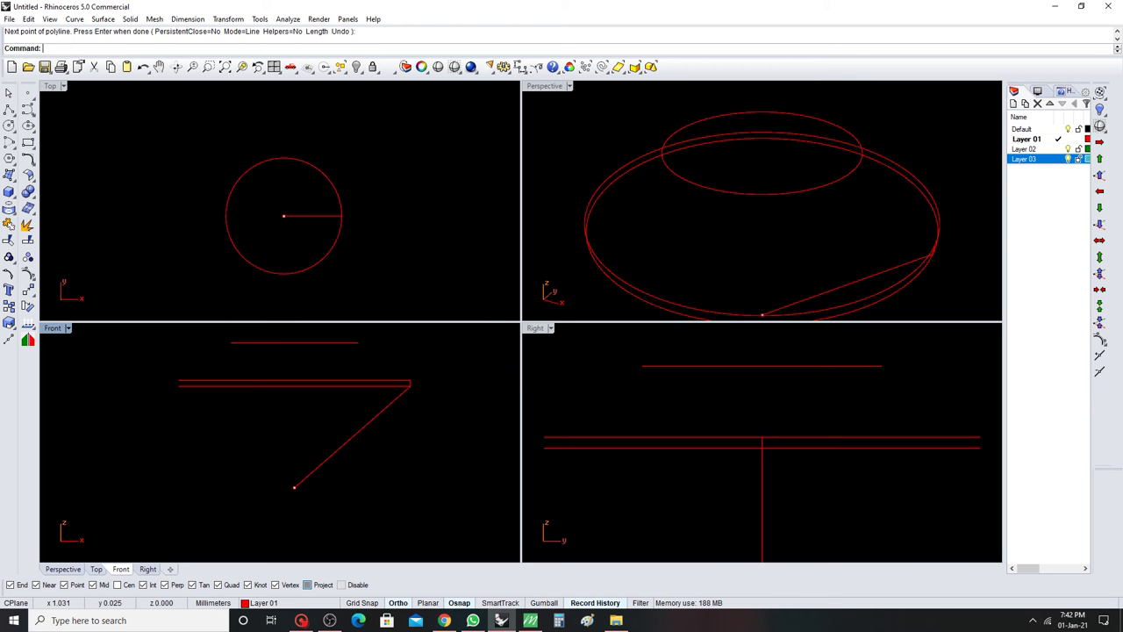
pyautogui.press('Return')
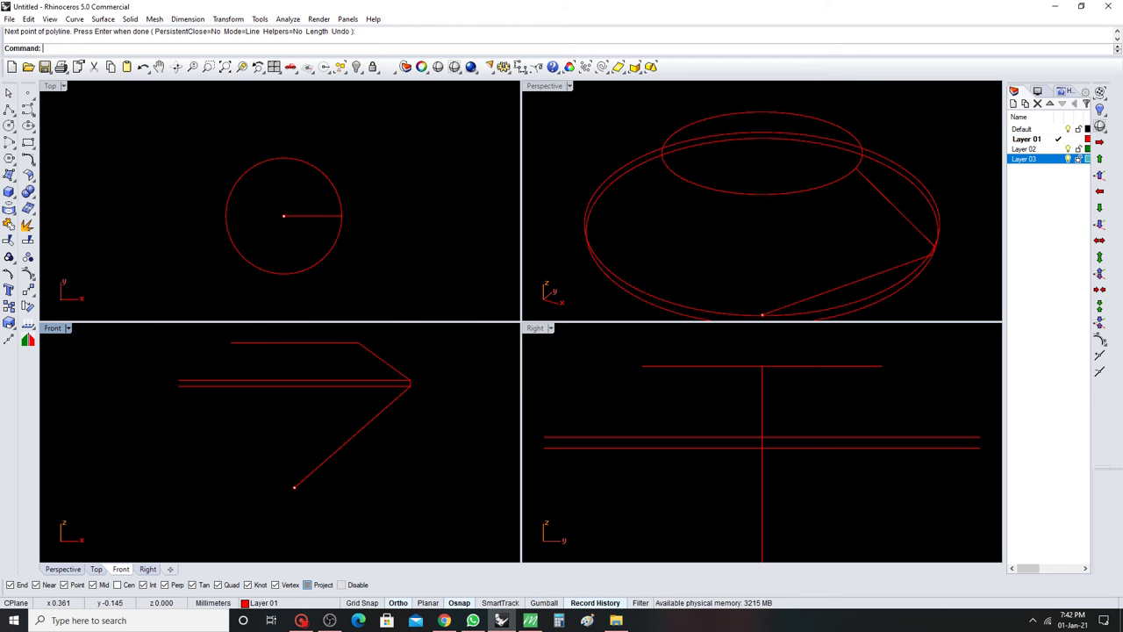
pyautogui.press('Return')
# Revolve the profile 360° around an axis from the origin into a cone surface.
pyautogui.click(10, 176)
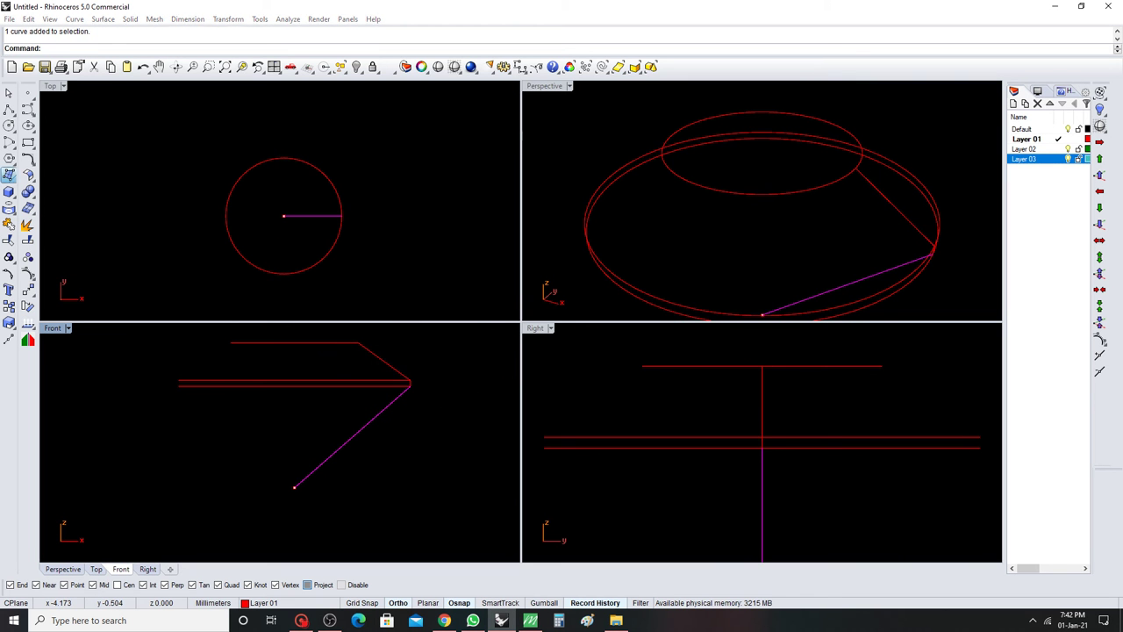
pyautogui.click(25, 213)
pyautogui.write('0')
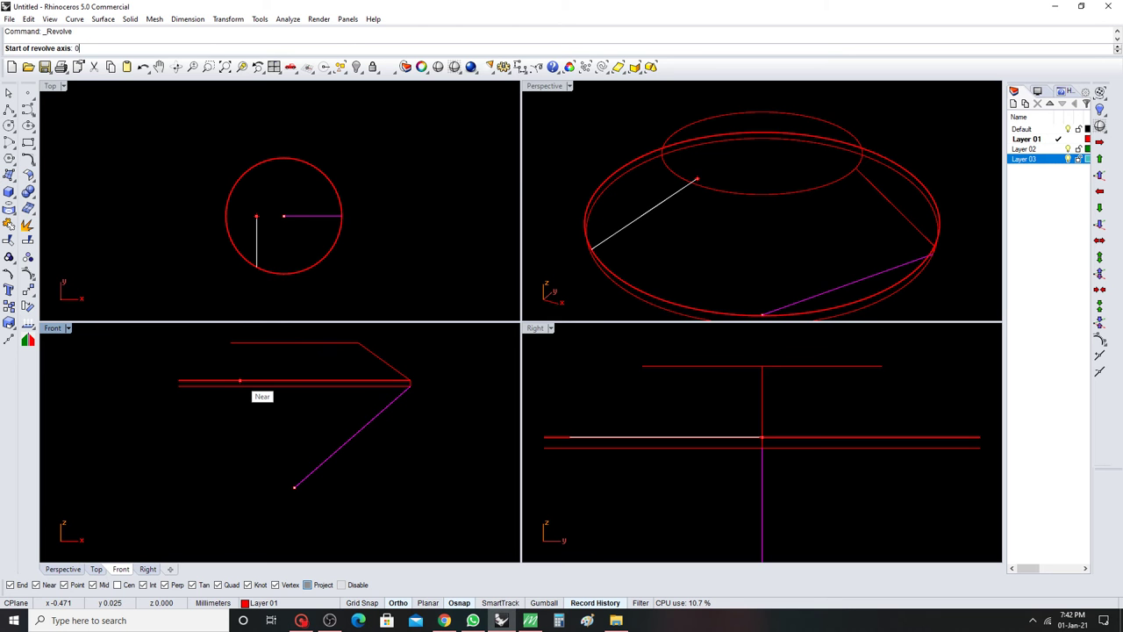
pyautogui.press('Return')
pyautogui.press('Return')
pyautogui.press('Return')
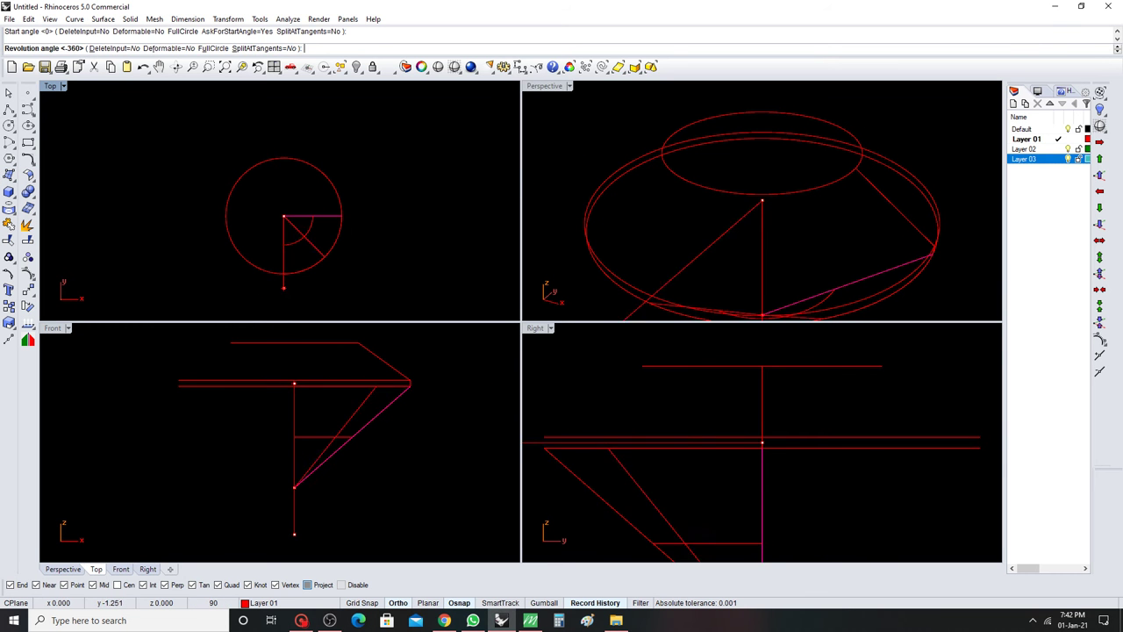
pyautogui.press('Return')
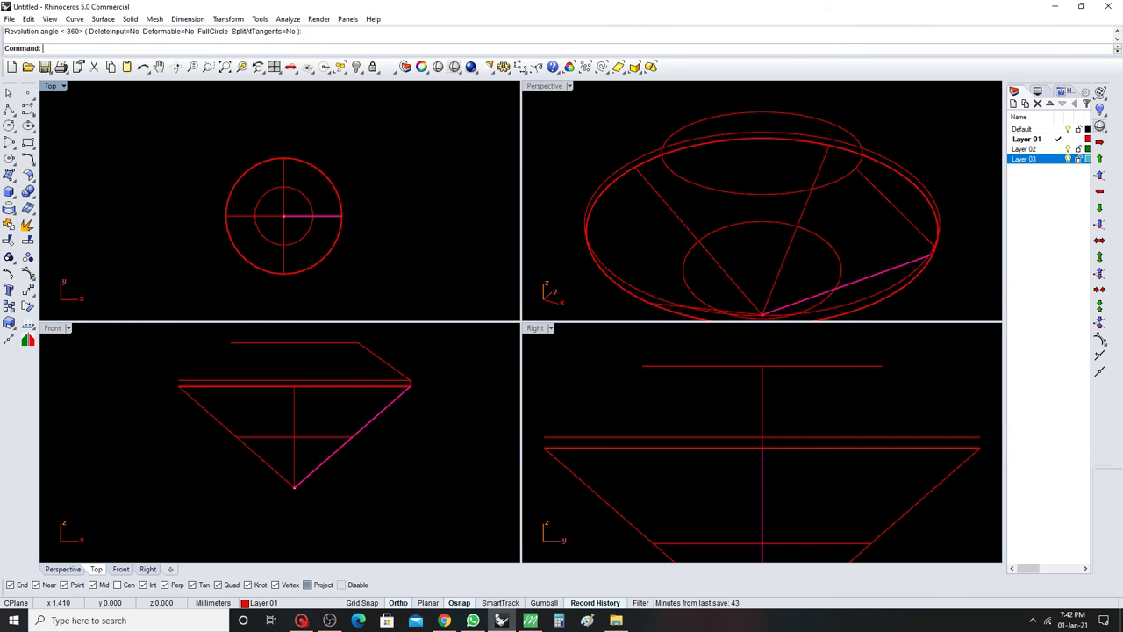
pyautogui.moveTo(763, 219); pyautogui.dragTo(745, 202, button='right')
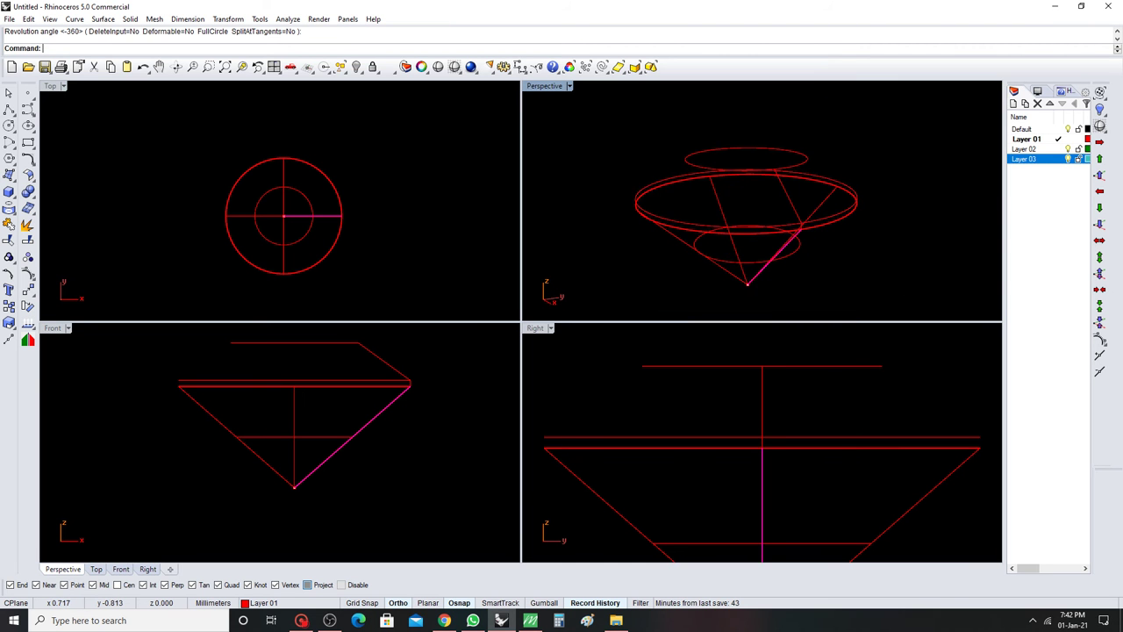
pyautogui.click(746, 219)
pyautogui.scroll(2, 685, 227)
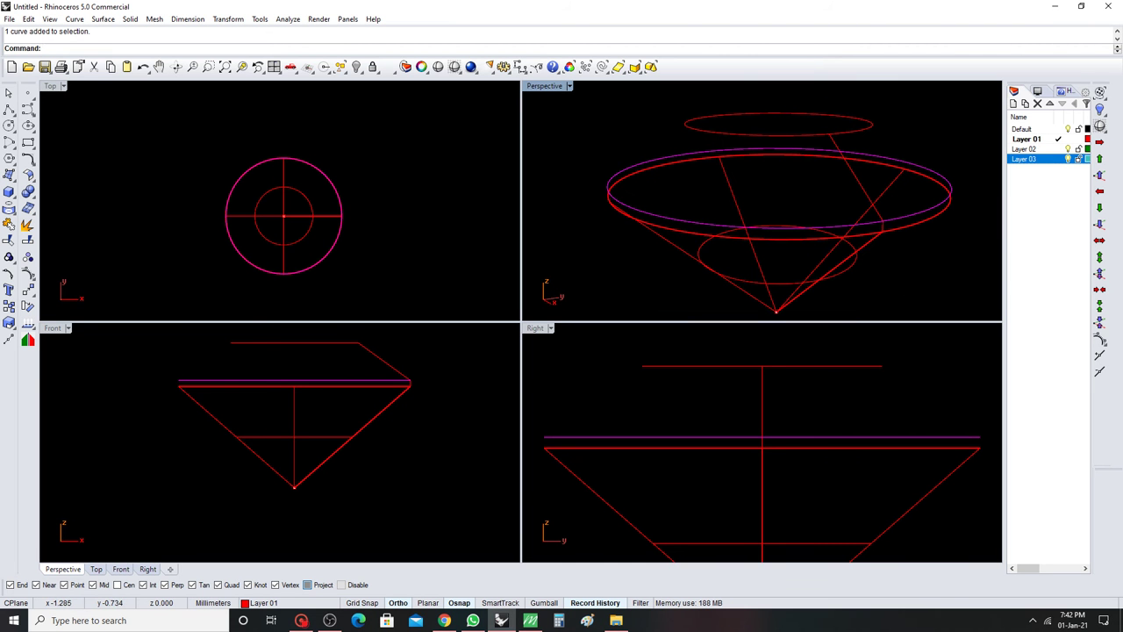
# Shade the Perspective view and offset the cone surface to thicken its rim.
pyautogui.click(455, 66)
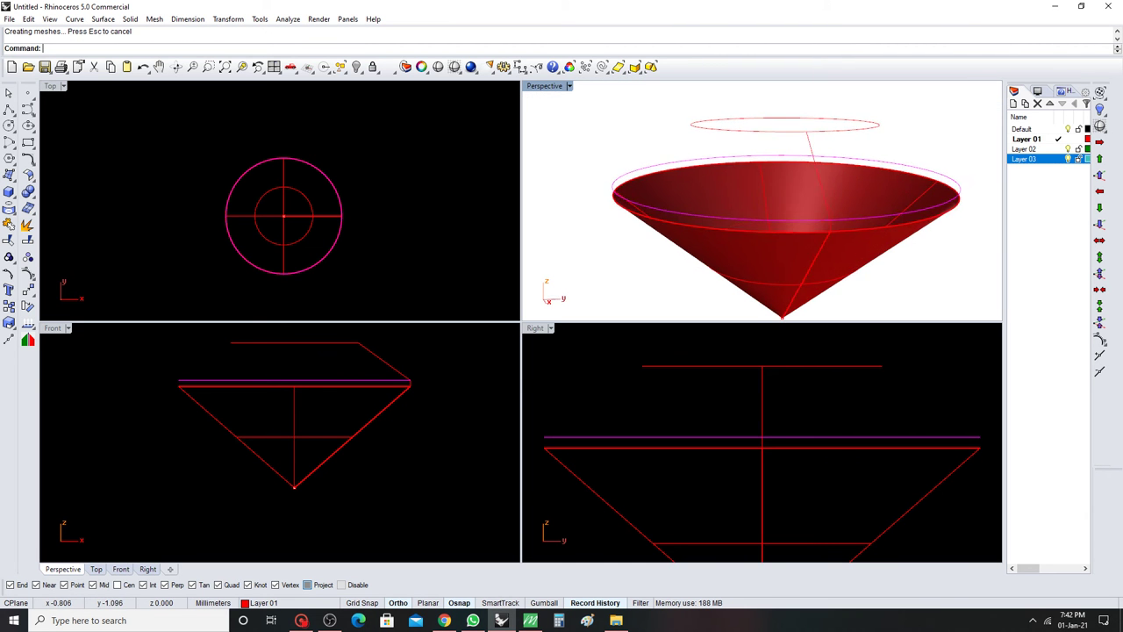
pyautogui.scroll(2, 684, 219)
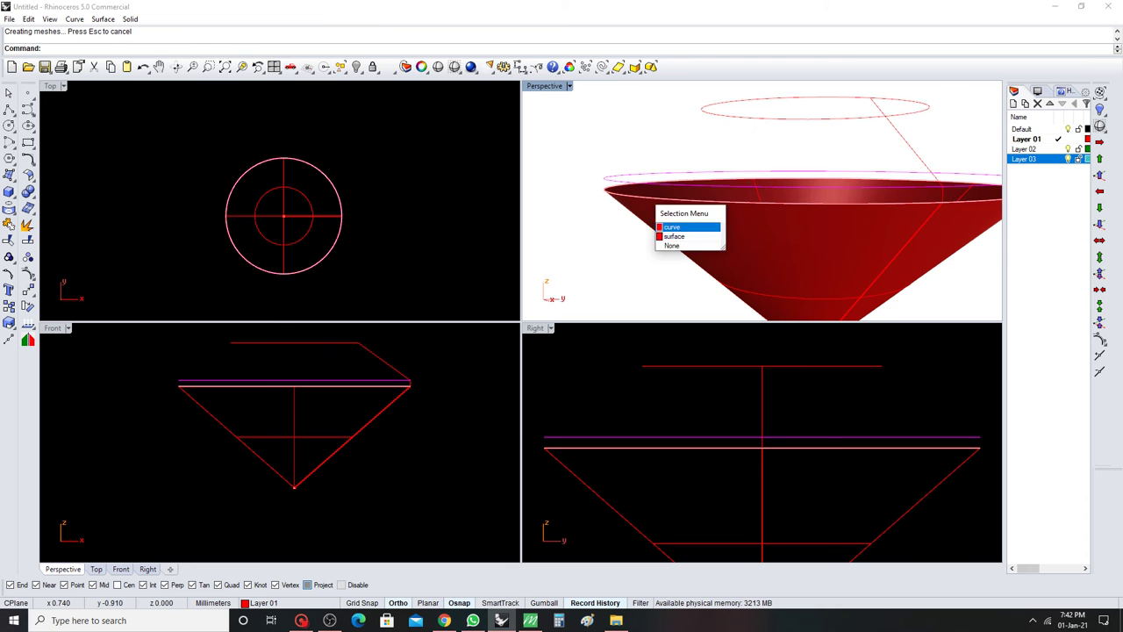
pyautogui.moveTo(658, 214); pyautogui.dragTo(667, 202, button='right')
pyautogui.scroll(-2, 761, 210)
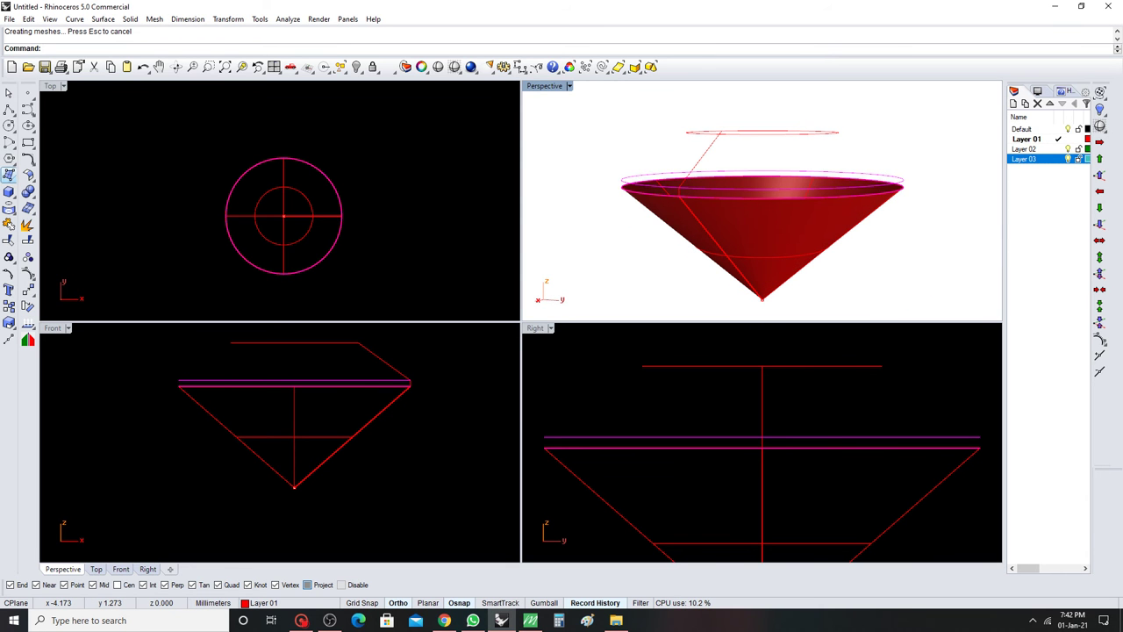
pyautogui.click(9, 174)
pyautogui.click(26, 197)
pyautogui.press('Return')
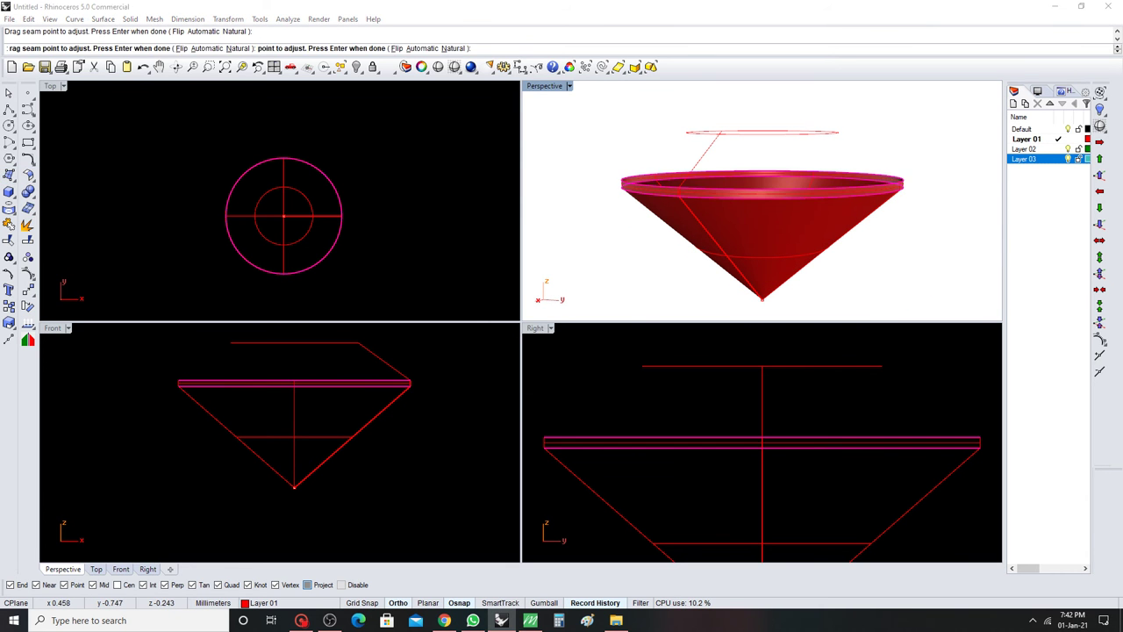
# Loft the crown surface between the rim and top circles, then join all pieces.
pyautogui.click(647, 184)
pyautogui.click(656, 195)
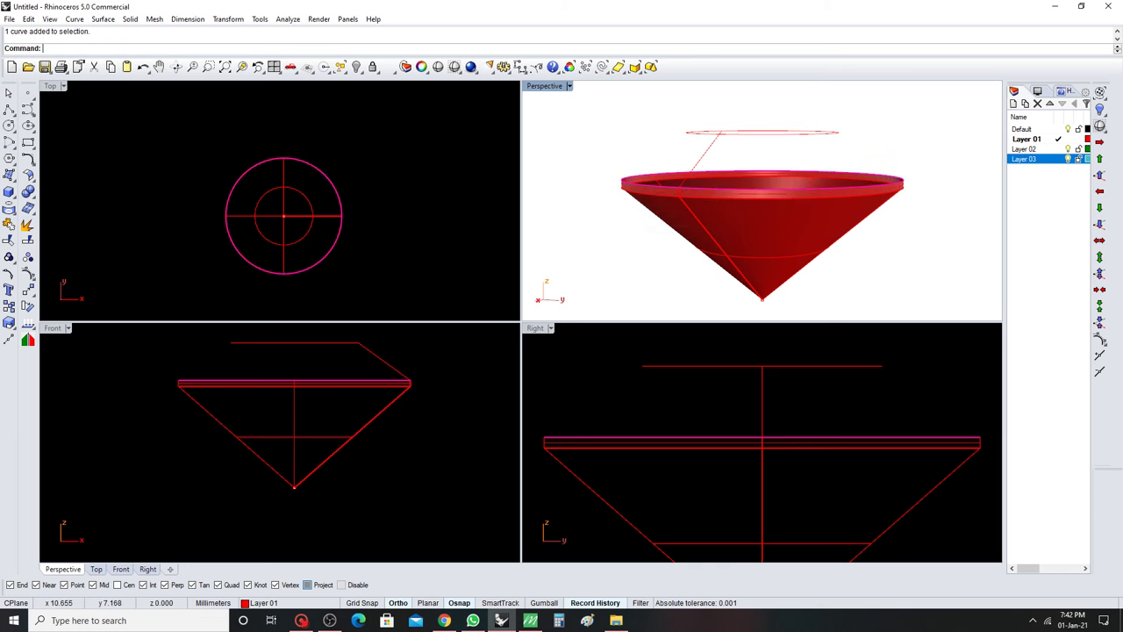
pyautogui.click(718, 132)
pyautogui.press('Return')
pyautogui.press('Return')
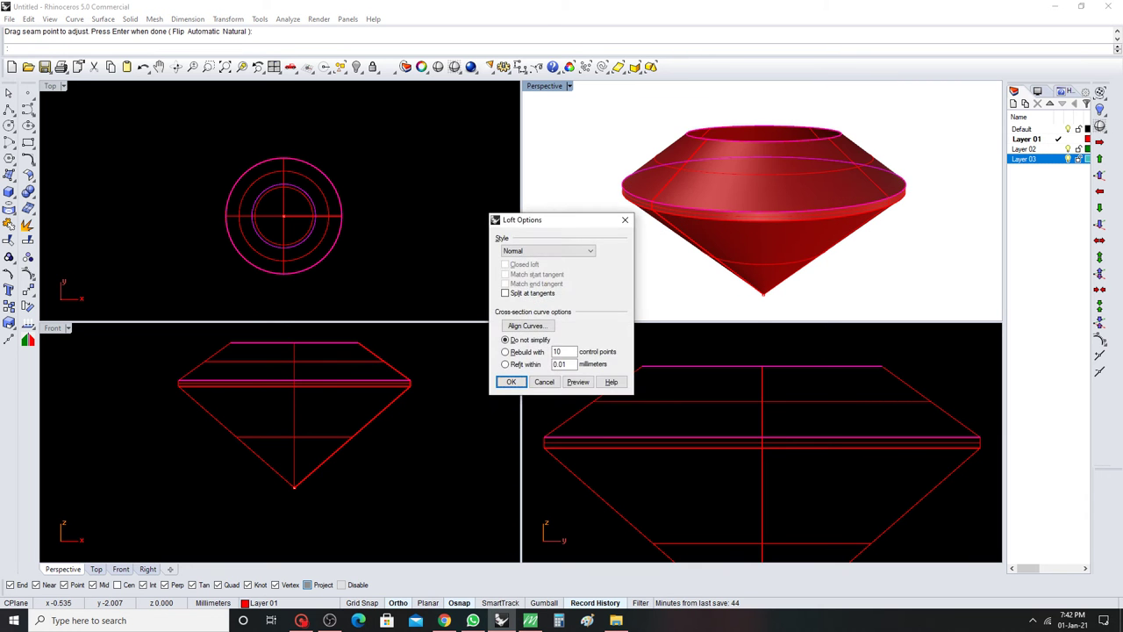
pyautogui.press('Return')
pyautogui.scroll(-4, 612, 137)
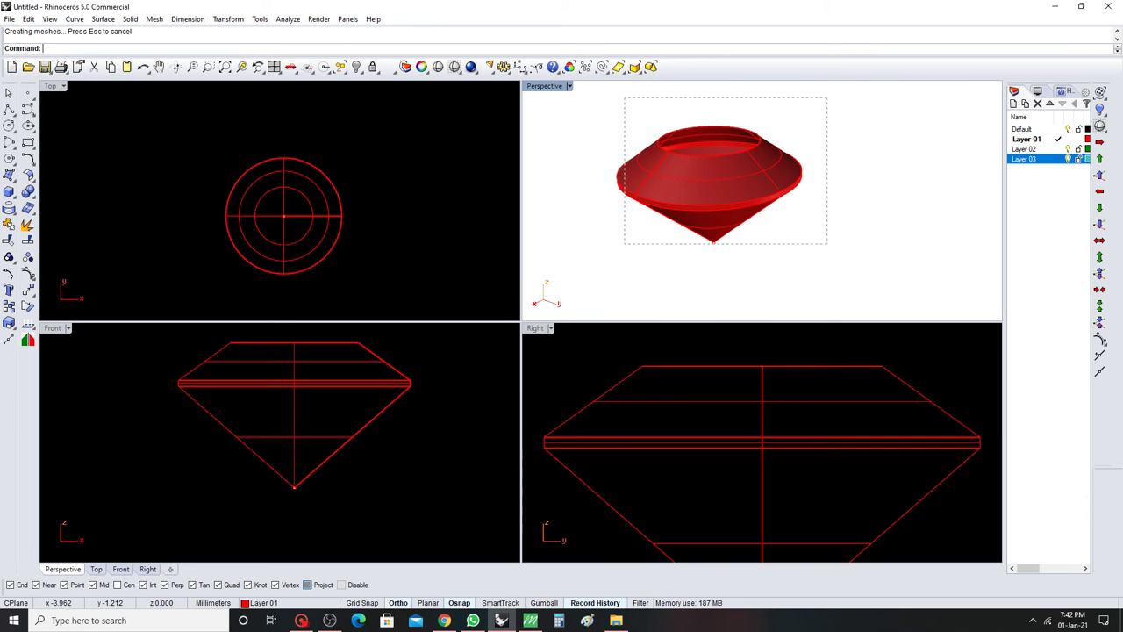
pyautogui.hotkey('ctrl', 'a')
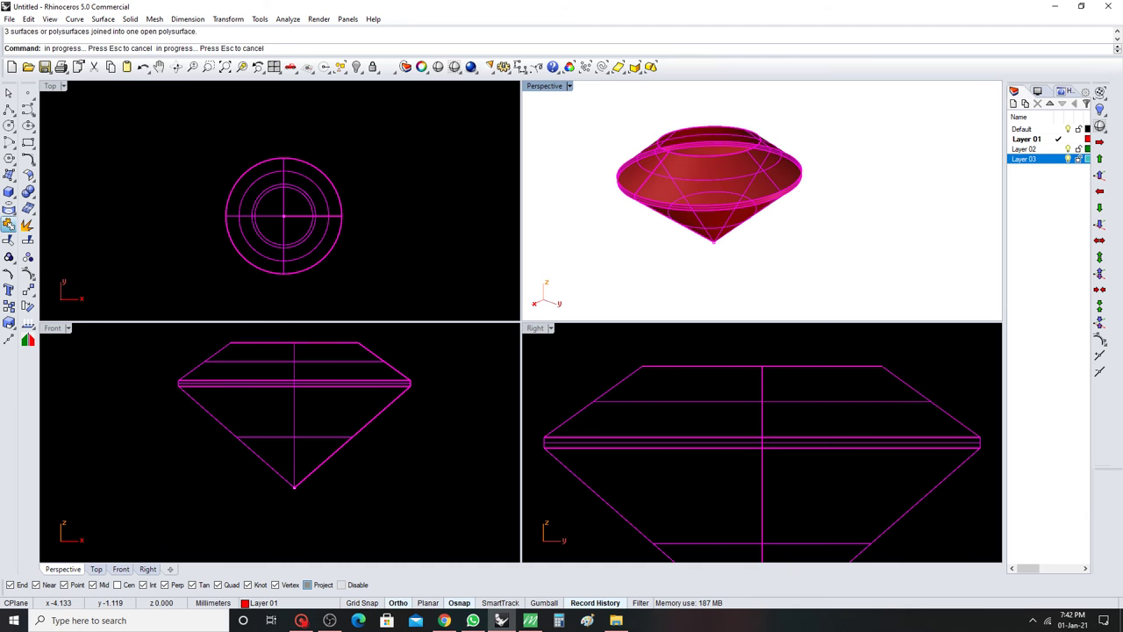
pyautogui.press('Escape')
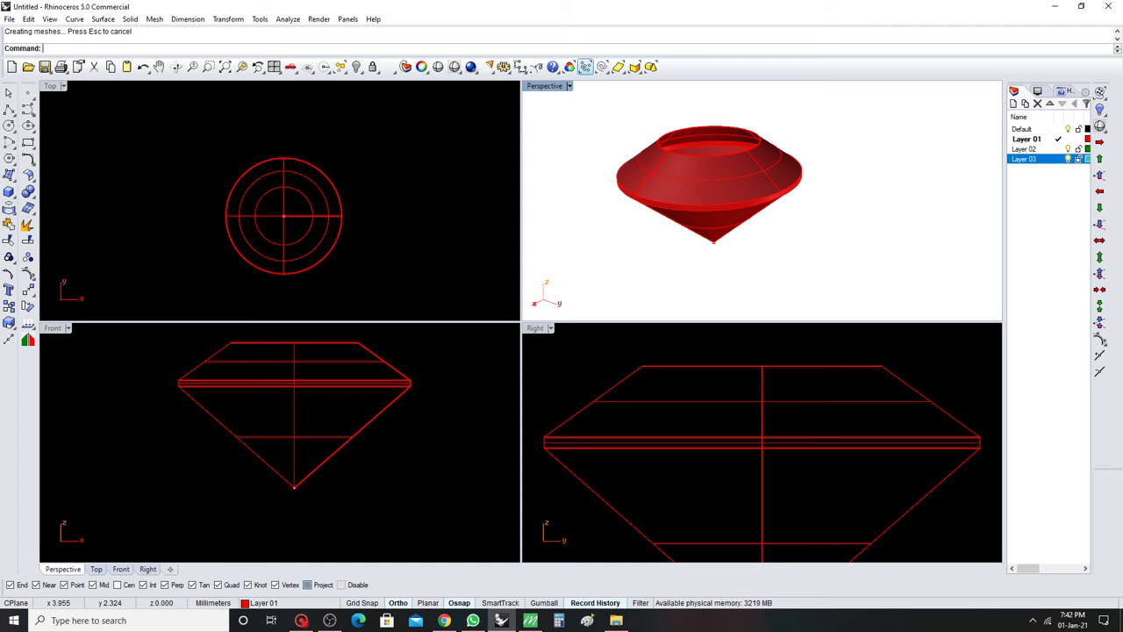
# Cap the gem's open top to make it a closed solid.
pyautogui.hotkey('ctrl', 'a')
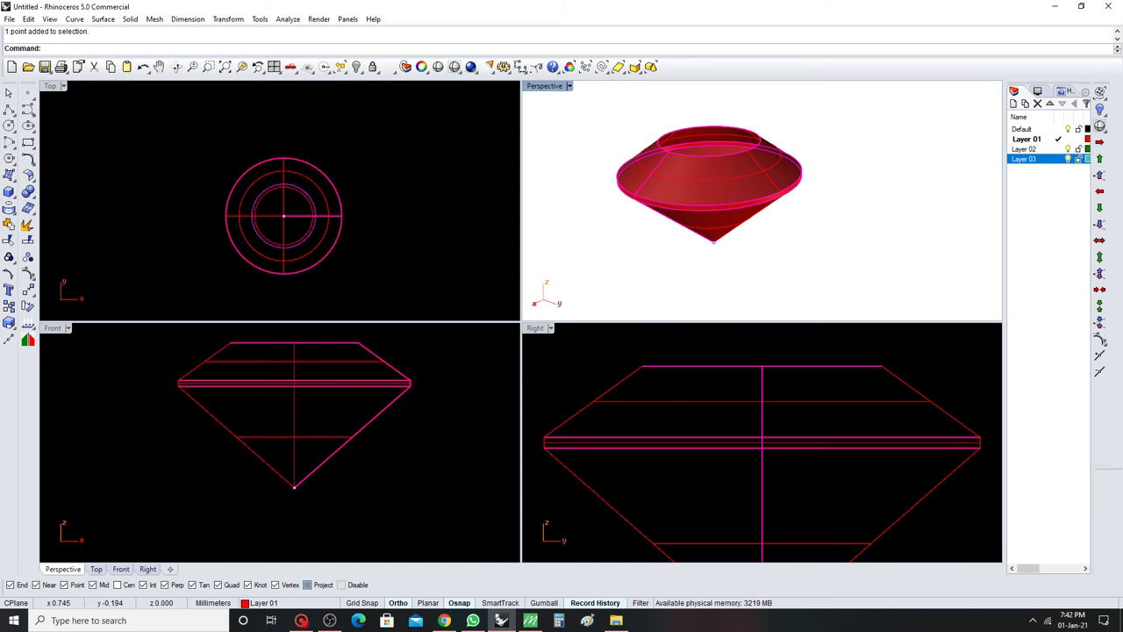
pyautogui.click(710, 184)
pyautogui.moveTo(711, 184); pyautogui.dragTo(715, 215, button='right')
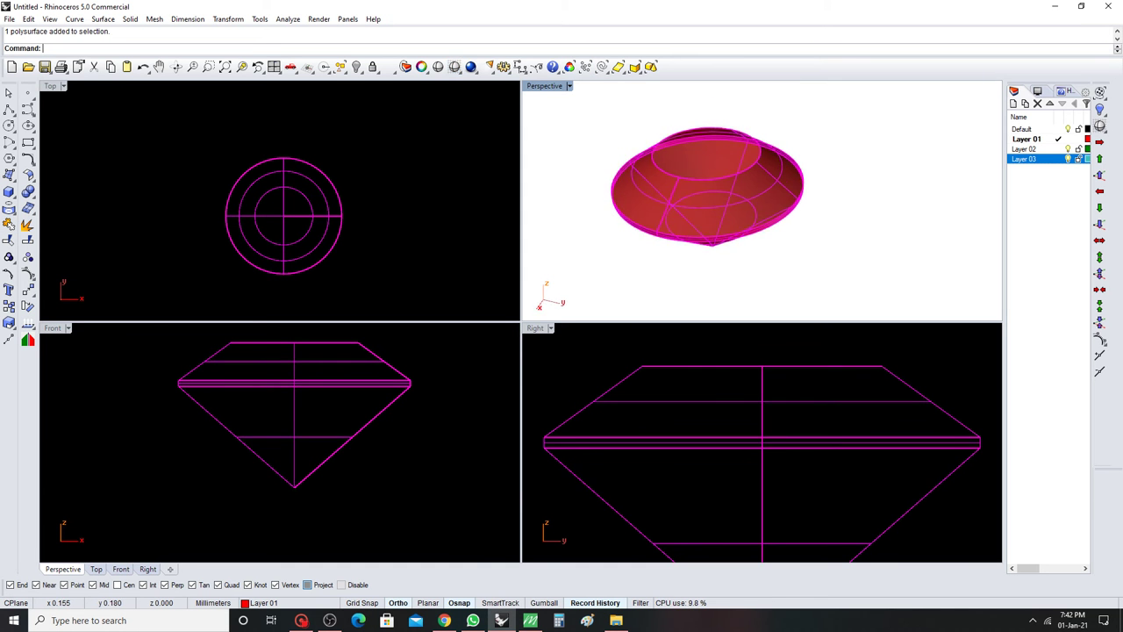
pyautogui.write('Cap')
pyautogui.press('Return')
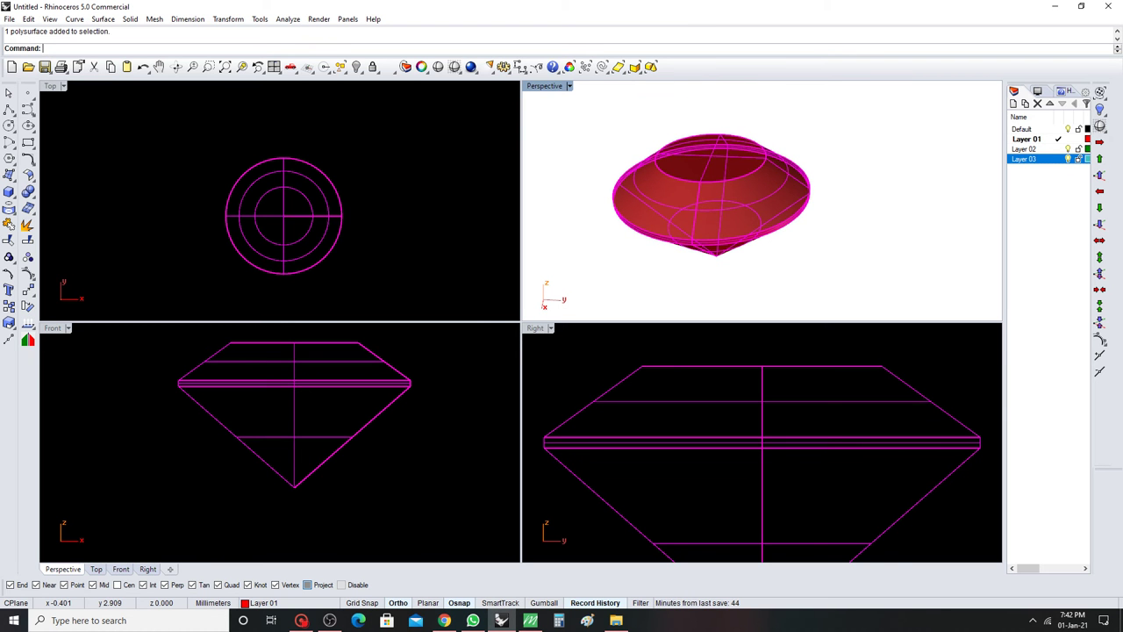
# Move the gem onto Layer 03 and lock it.
pyautogui.rightClick(1044, 159)
pyautogui.click(1040, 359)
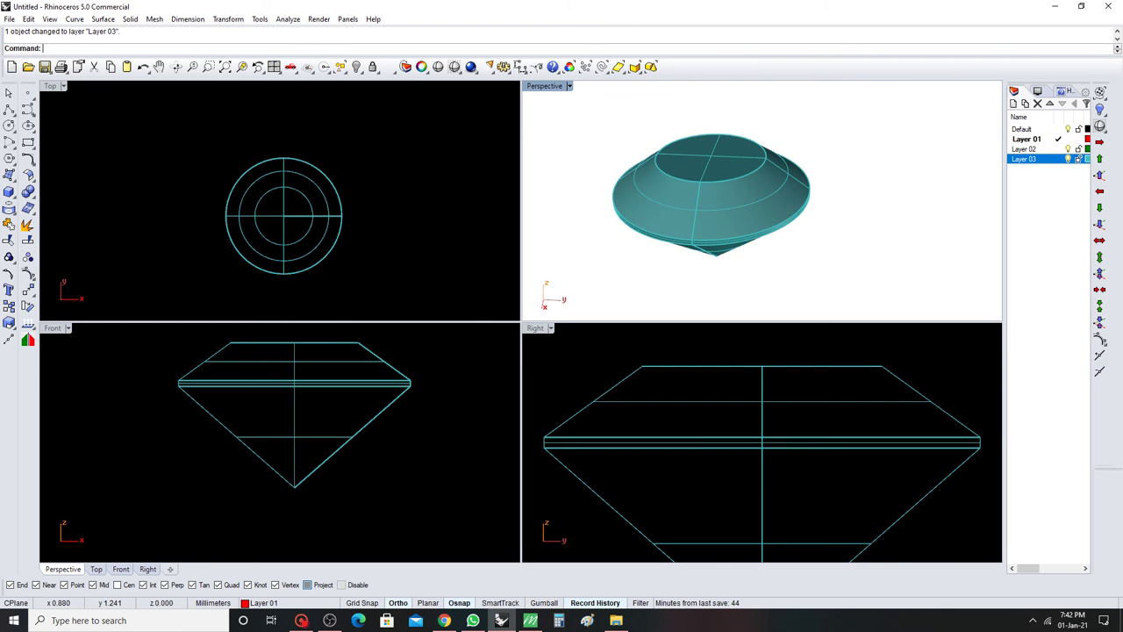
pyautogui.hotkey('ctrl', 'm')
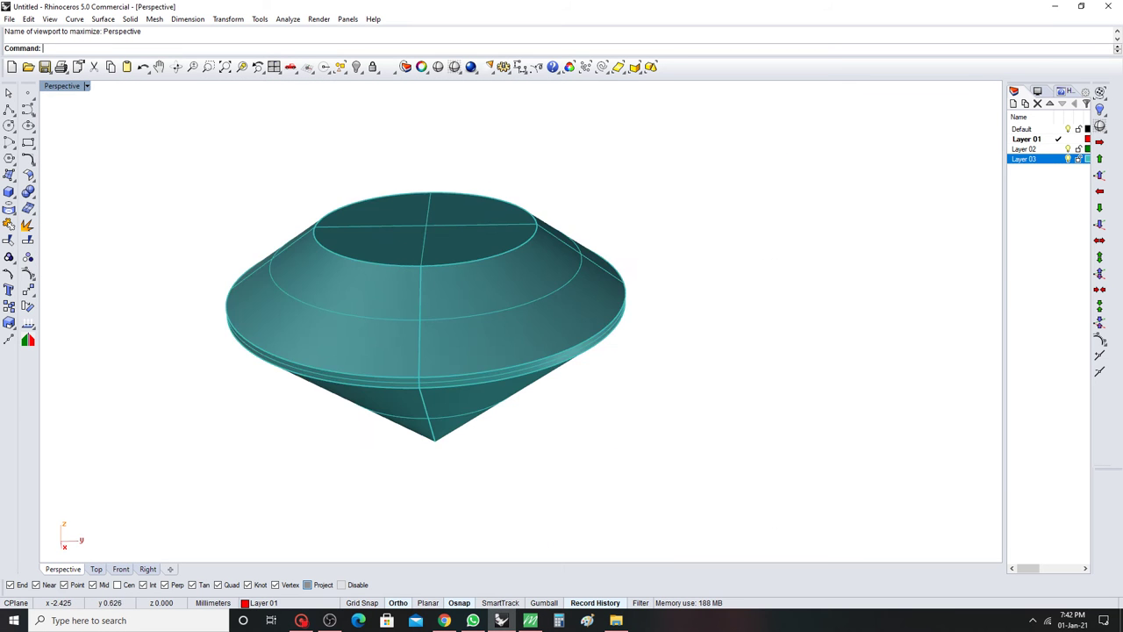
pyautogui.press('Down')
pyautogui.press('Down')
pyautogui.hotkey('ctrl', 'a')
pyautogui.hotkey('ctrl', 'l')
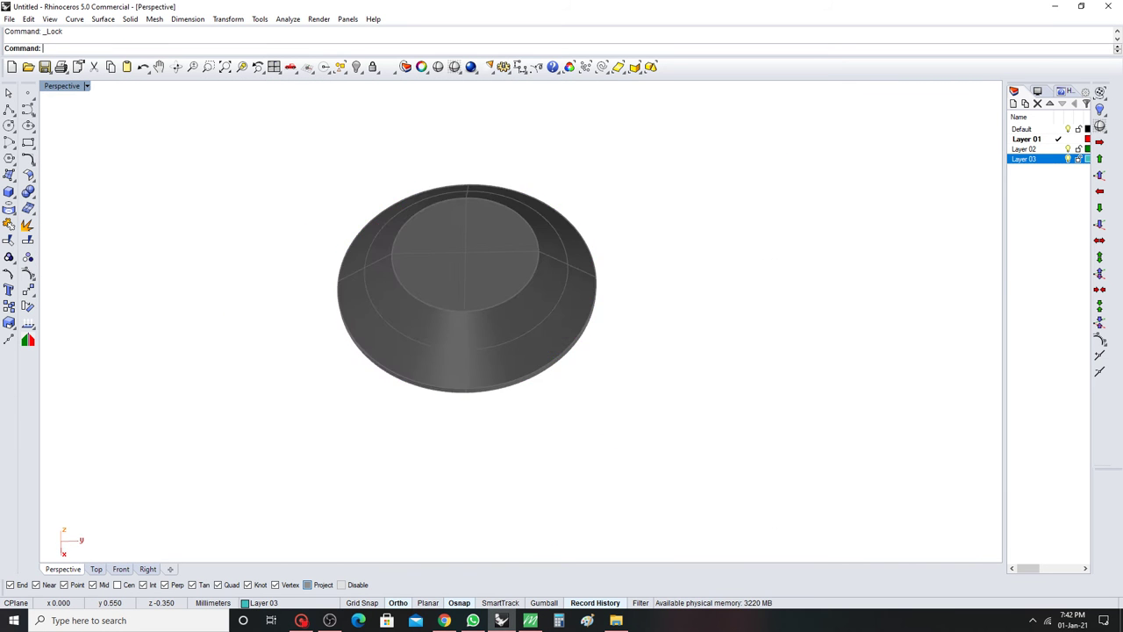
# Maximize the Top view and switch it to Shaded display.
pyautogui.hotkey('ctrl', 'F1')
pyautogui.click(454, 67)
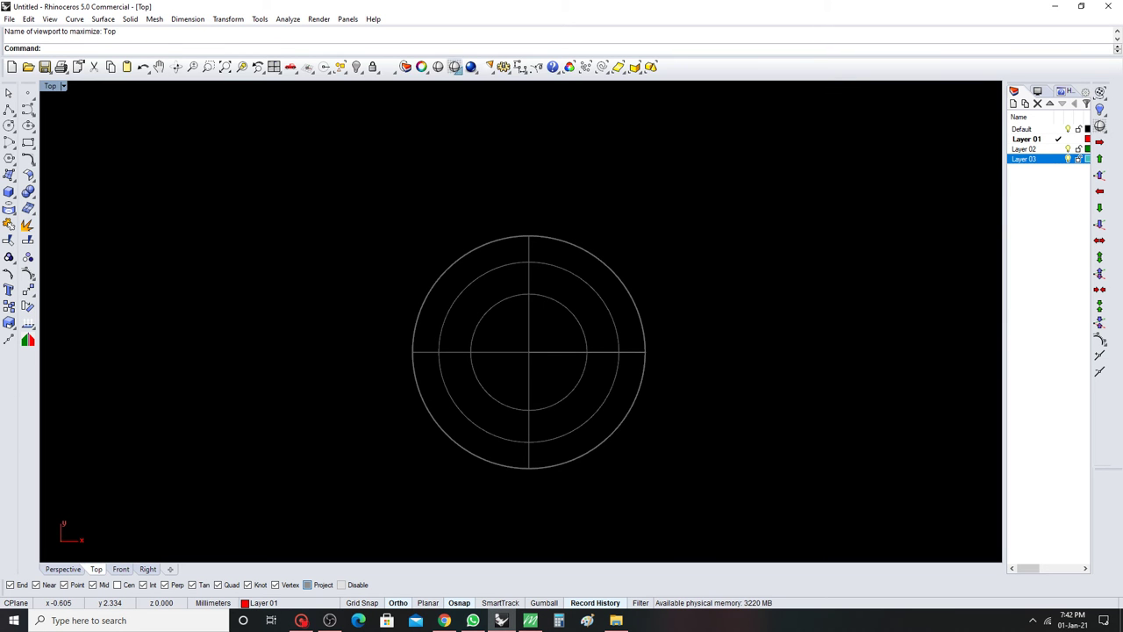
pyautogui.click(455, 105)
pyautogui.scroll(-2, 307, 182)
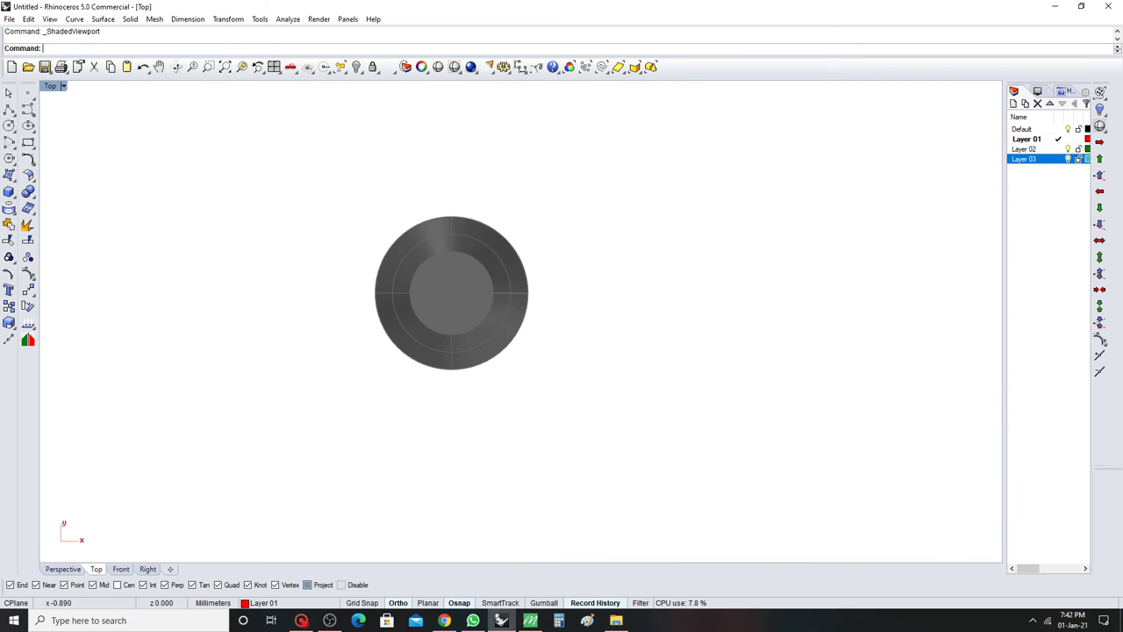
pyautogui.click(9, 126)
pyautogui.scroll(2, 412, 179)
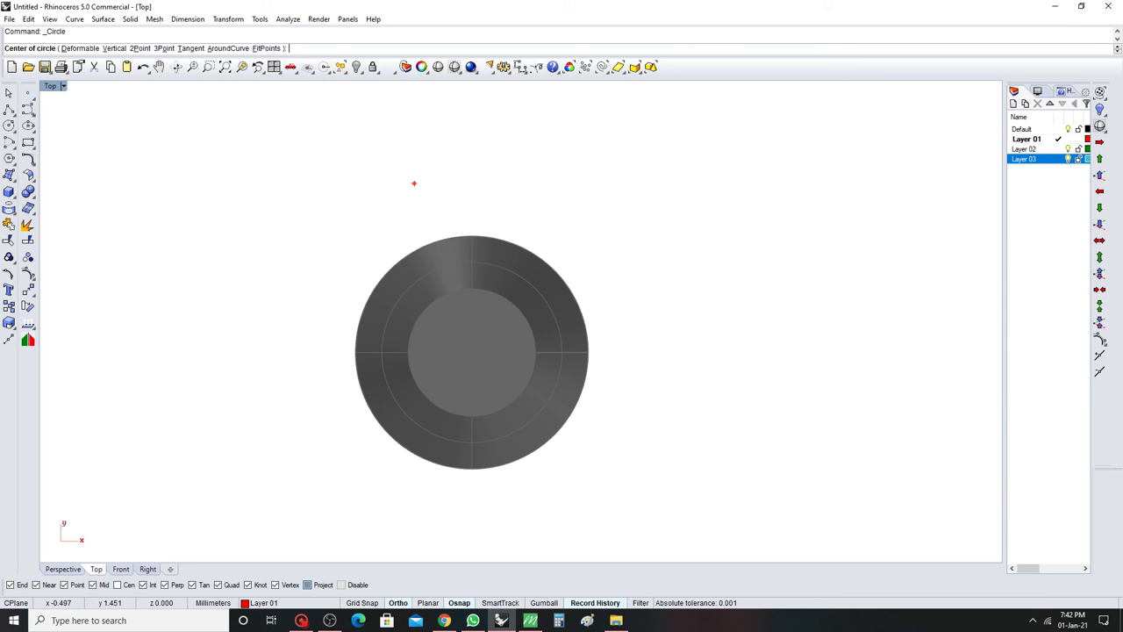
# Draw a 2 mm circle at the origin and start a diameter dimension on it.
pyautogui.write('0')
pyautogui.press('Return')
pyautogui.write('2')
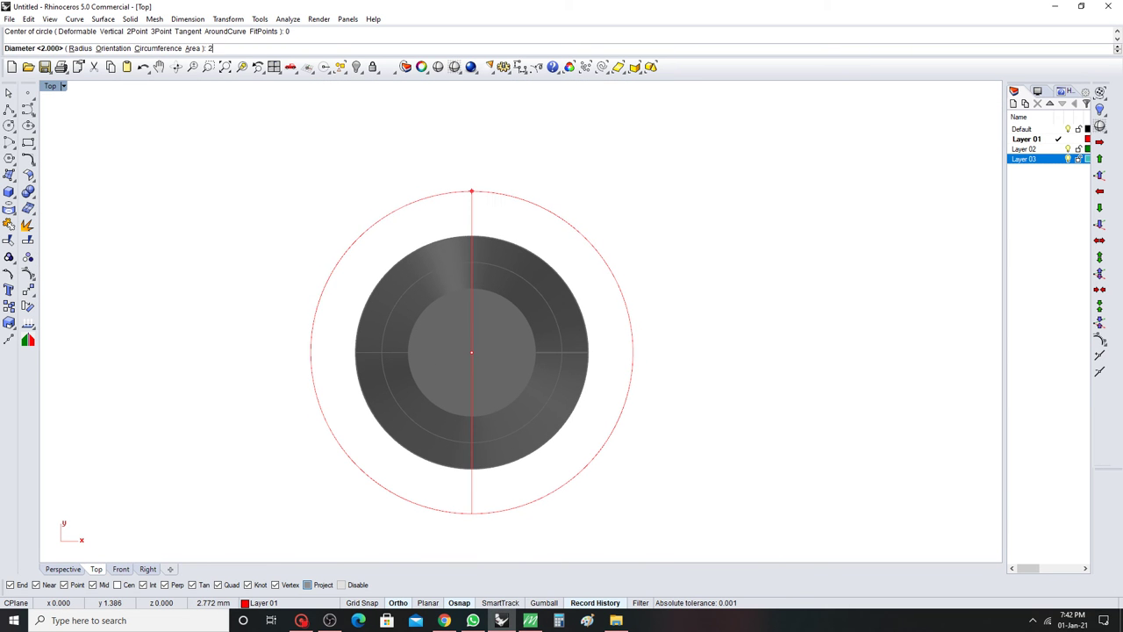
pyautogui.press('Return')
pyautogui.click(460, 236)
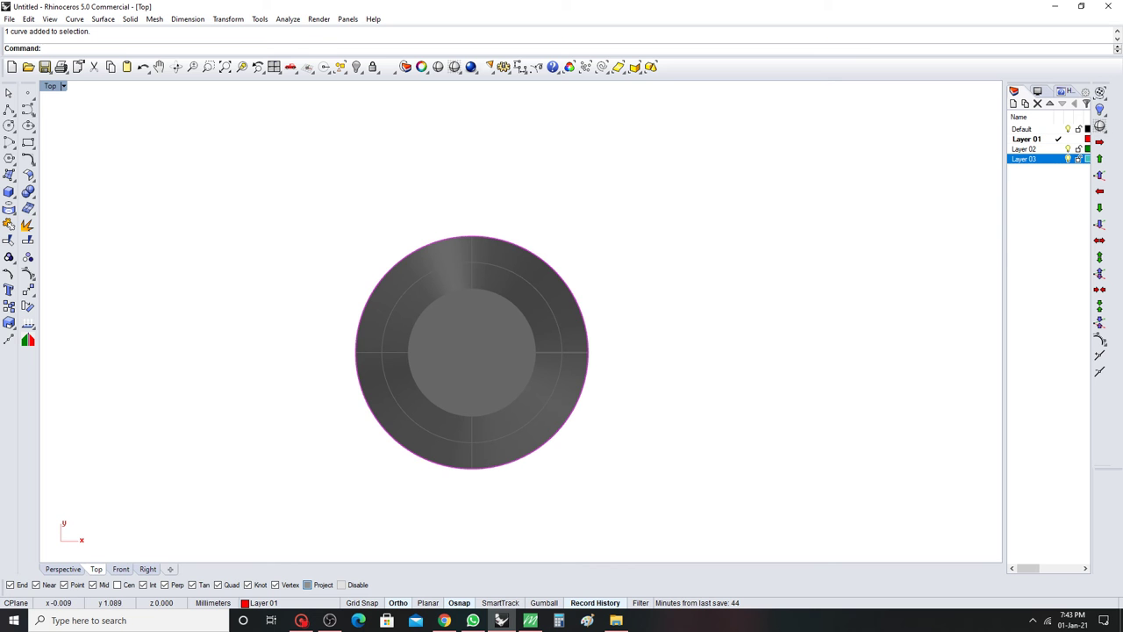
pyautogui.write('DS')
pyautogui.press('Return')
pyautogui.scroll(-4, 526, 202)
pyautogui.scroll(-3, 527, 202)
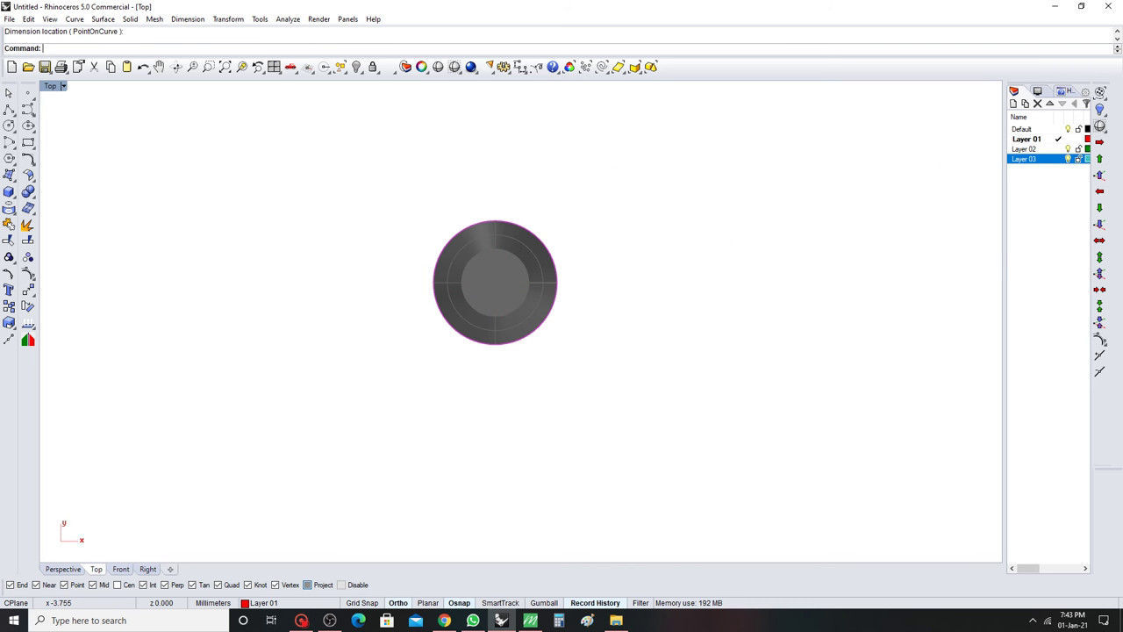
# Draw a 2.1 mm circle centred on the gem, then undo and redo it.
pyautogui.click(9, 126)
pyautogui.scroll(-1, 430, 186)
pyautogui.scroll(2, 441, 188)
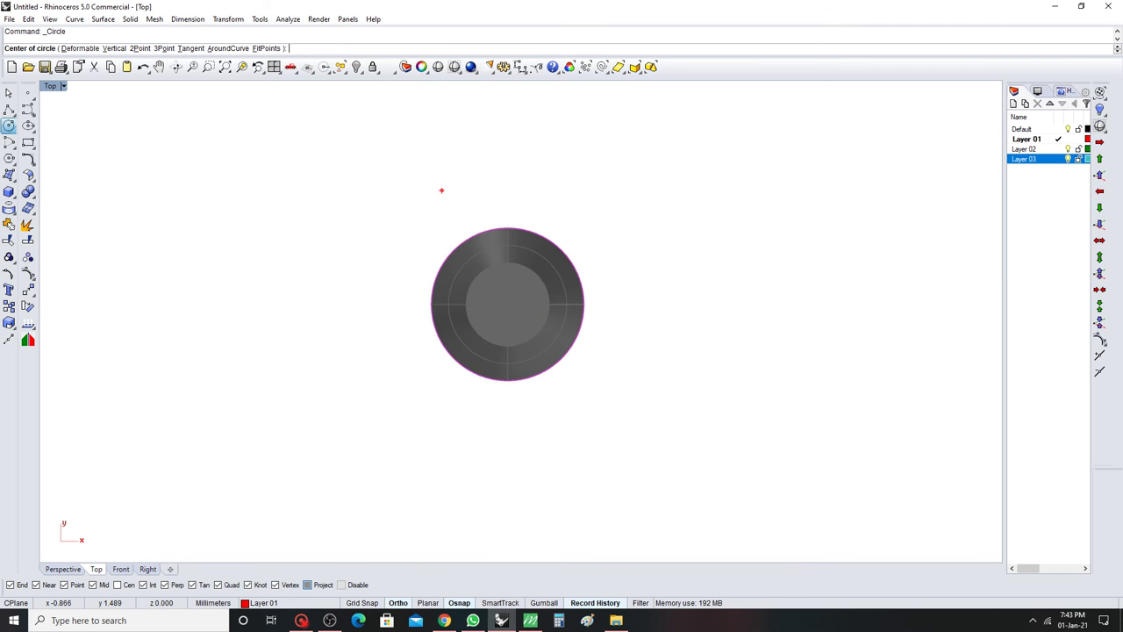
pyautogui.click(500, 230)
pyautogui.write('2')
pyautogui.press('Return')
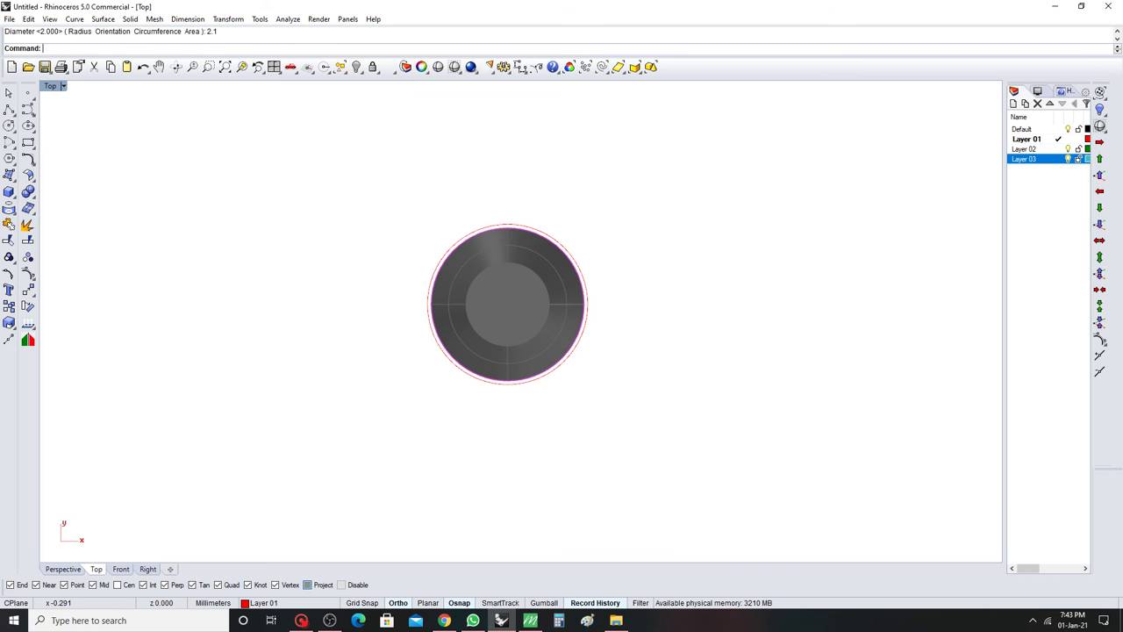
pyautogui.press('Return')
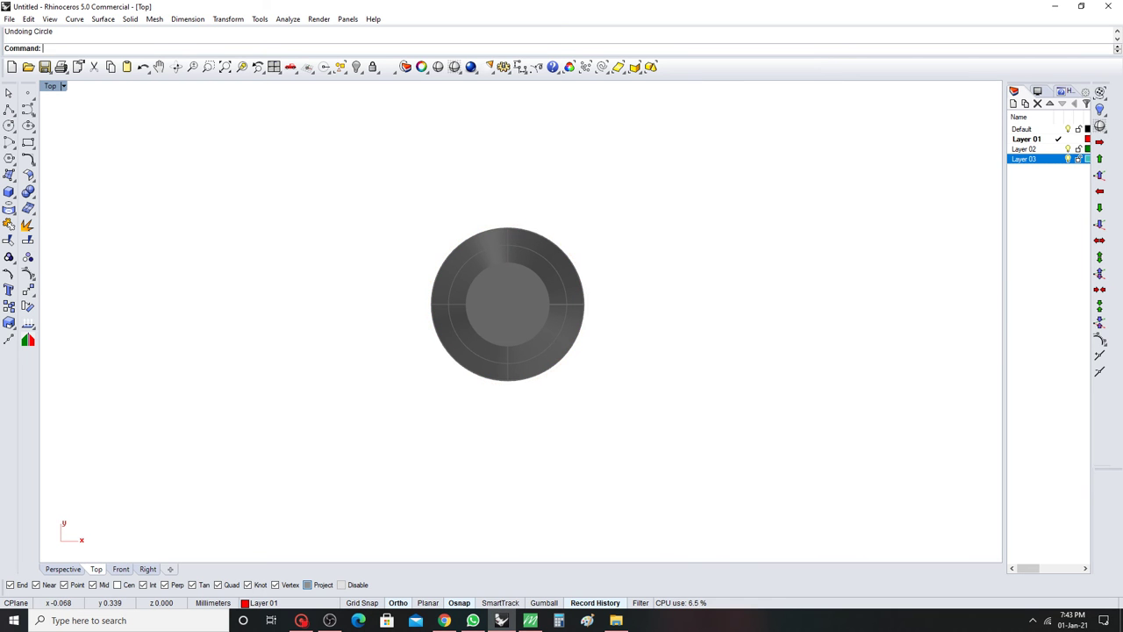
pyautogui.hotkey('ctrl', 'y')
# Hide the gem, return the Top view to wireframe, and check the inner circle's diameter.
pyautogui.hotkey('ctrl', 'h')
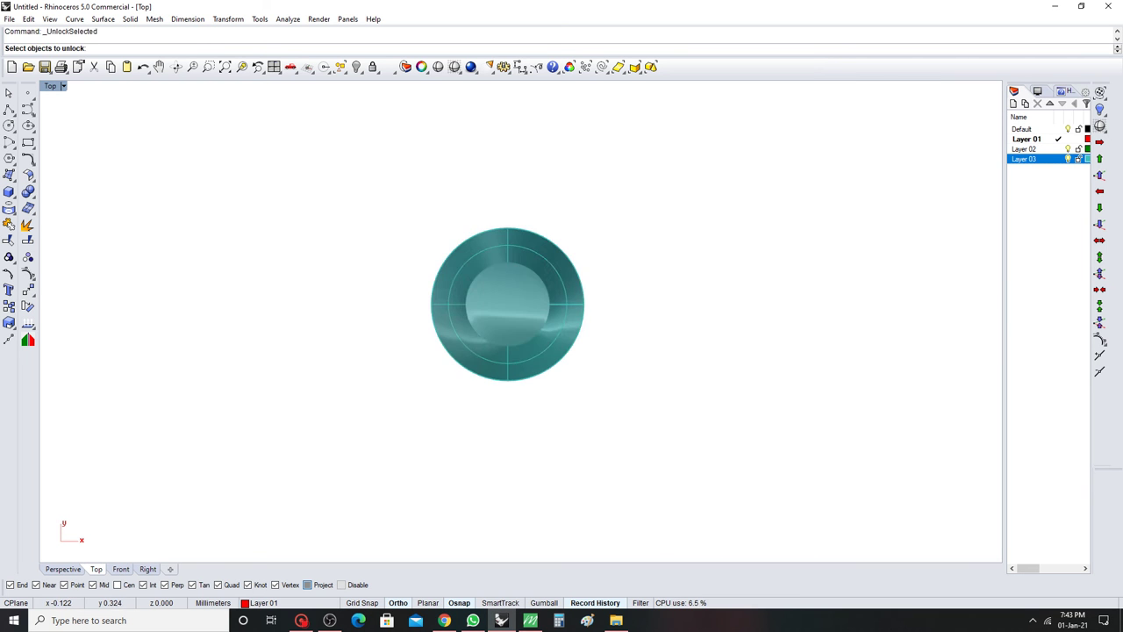
pyautogui.click(507, 304)
pyautogui.press('Return')
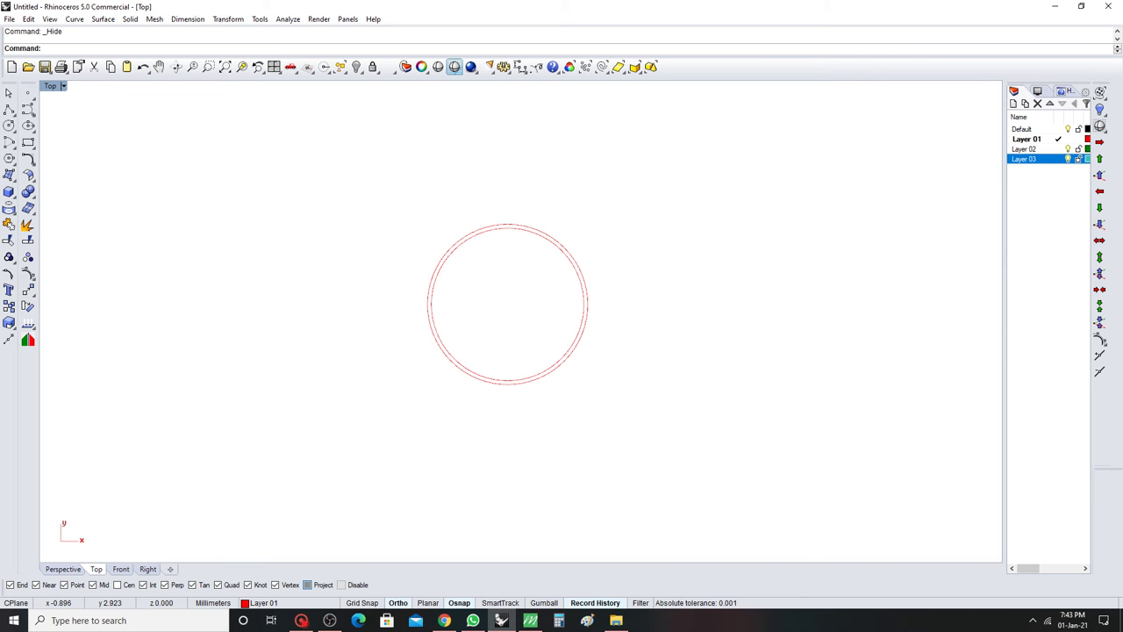
pyautogui.click(455, 66)
pyautogui.scroll(2, 542, 256)
pyautogui.click(407, 245)
pyautogui.scroll(-2, 490, 326)
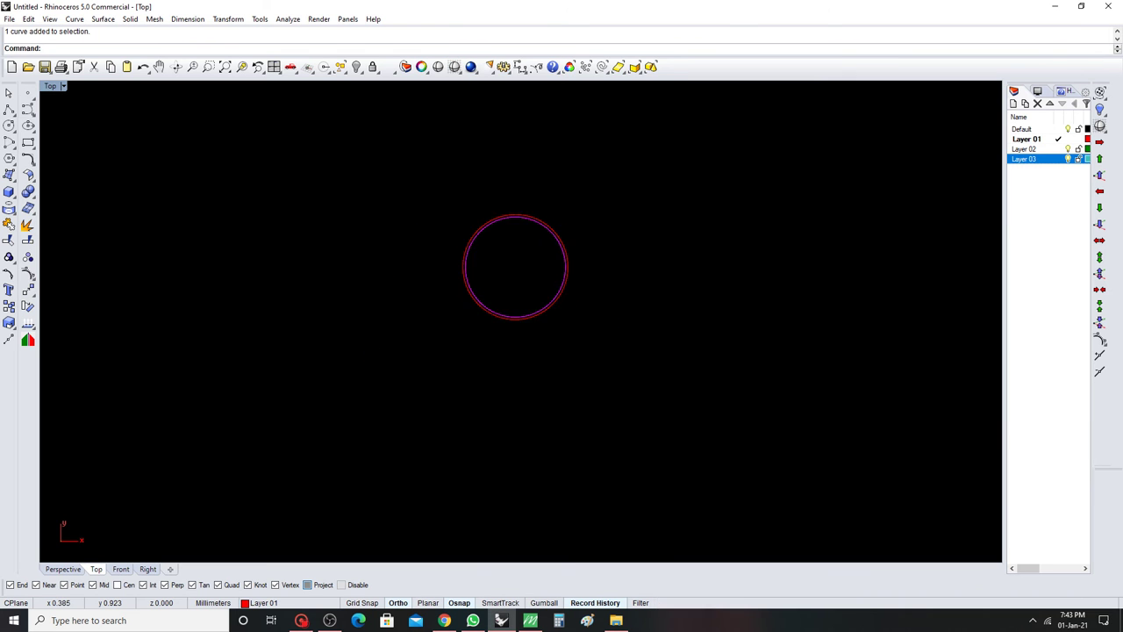
pyautogui.click(536, 250)
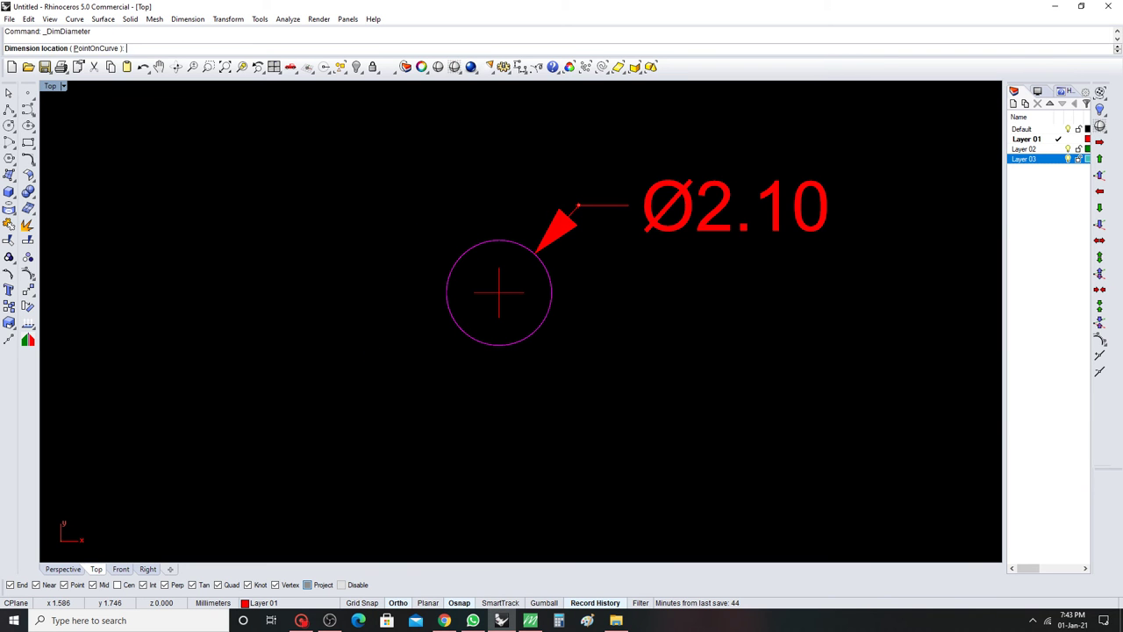
pyautogui.press('Escape')
pyautogui.scroll(1, 526, 264)
# Offset the outer circle 0.45 mm inward and measure the gap between the circles.
pyautogui.press('Return')
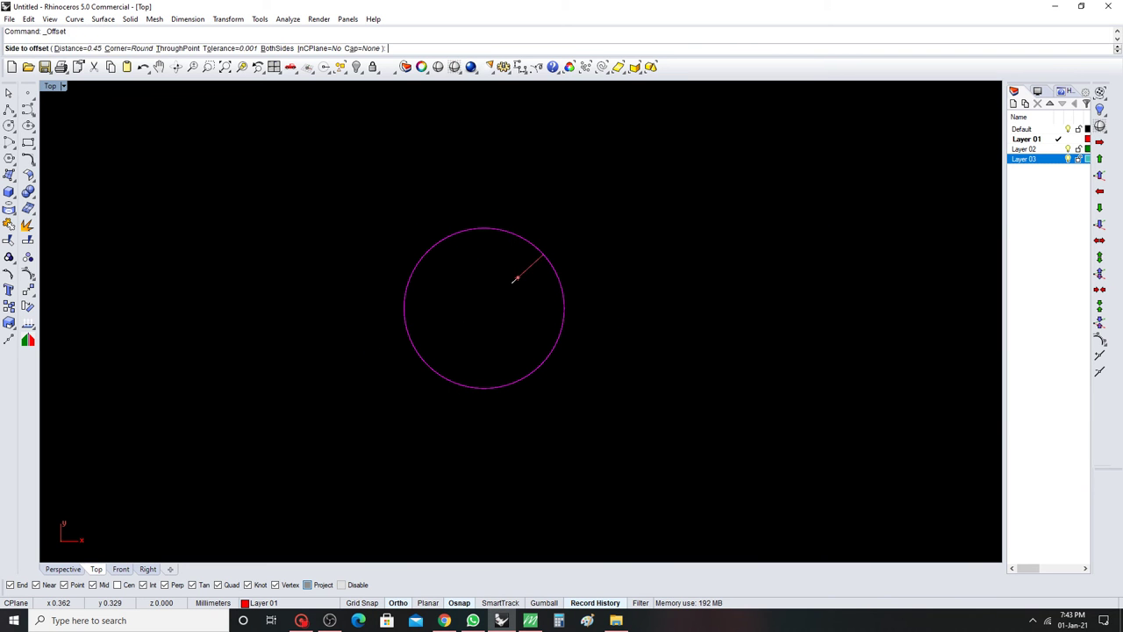
pyautogui.click(516, 279)
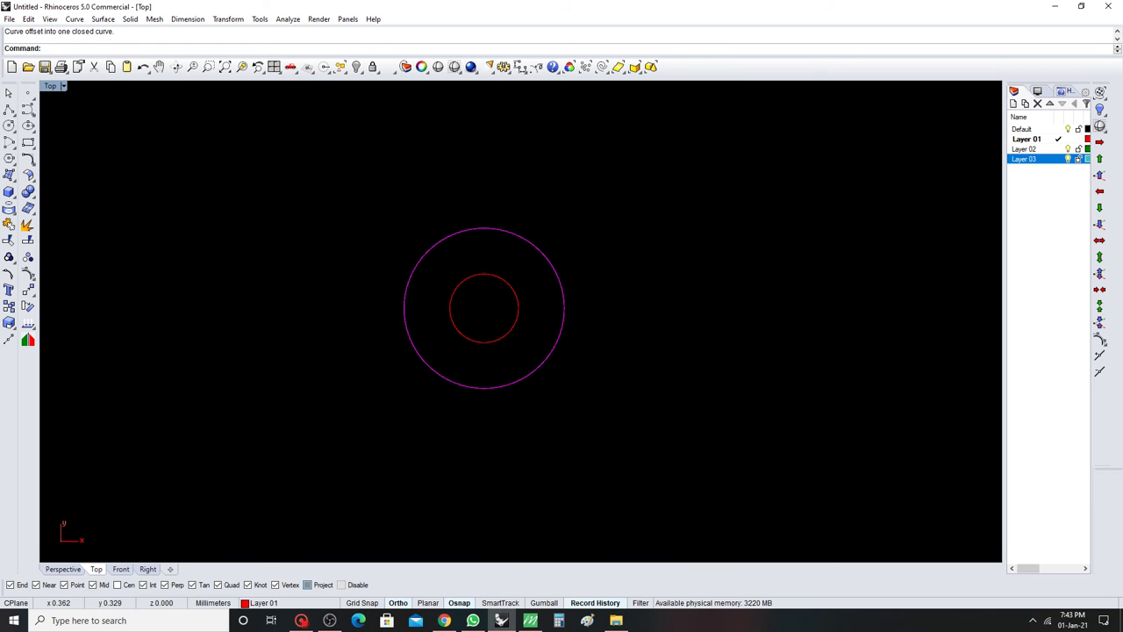
pyautogui.write('dim')
pyautogui.press('Return')
pyautogui.click(483, 274)
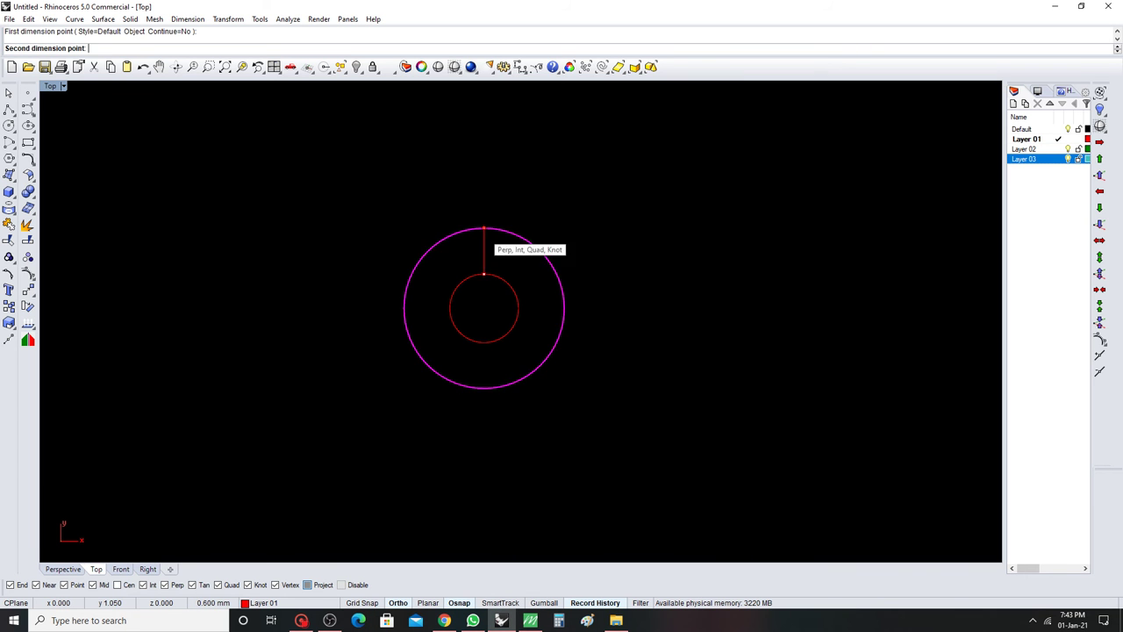
pyautogui.click(483, 228)
pyautogui.scroll(-1, 488, 237)
pyautogui.press('Escape')
pyautogui.press('Escape')
# Select both circles and view them in a maximized, lowered Perspective viewport.
pyautogui.hotkey('ctrl', 'a')
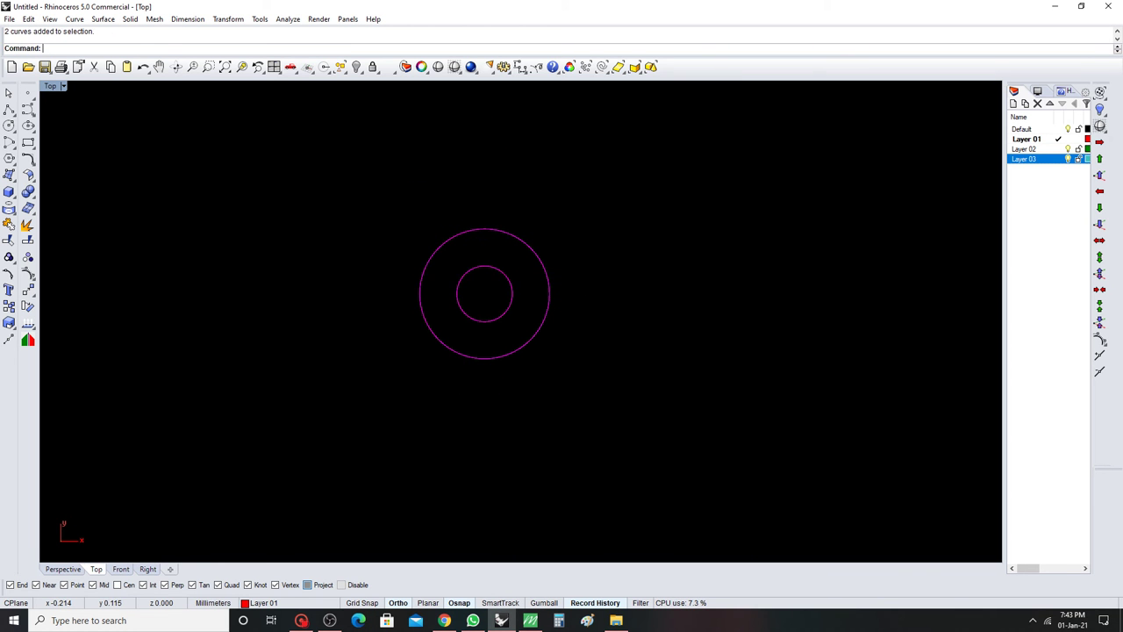
pyautogui.hotkey('ctrl', 'F4')
pyautogui.moveTo(492, 368); pyautogui.dragTo(492, 324, button='right')
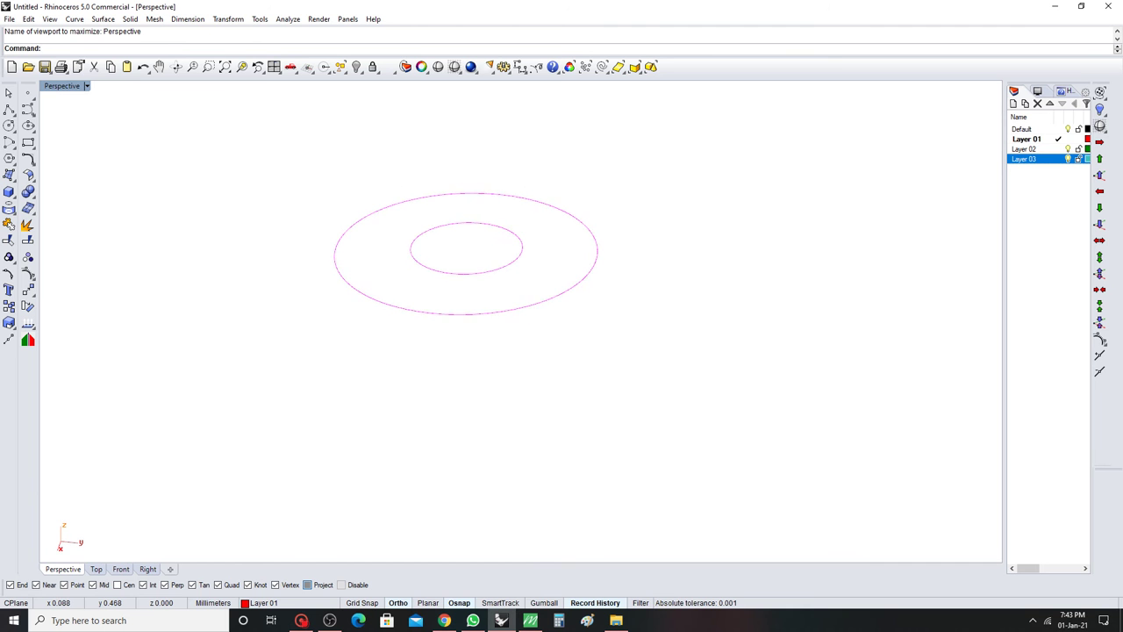
# Extrude the two circles -1 mm into a ring solid and delete the duplicate ring.
pyautogui.click(9, 208)
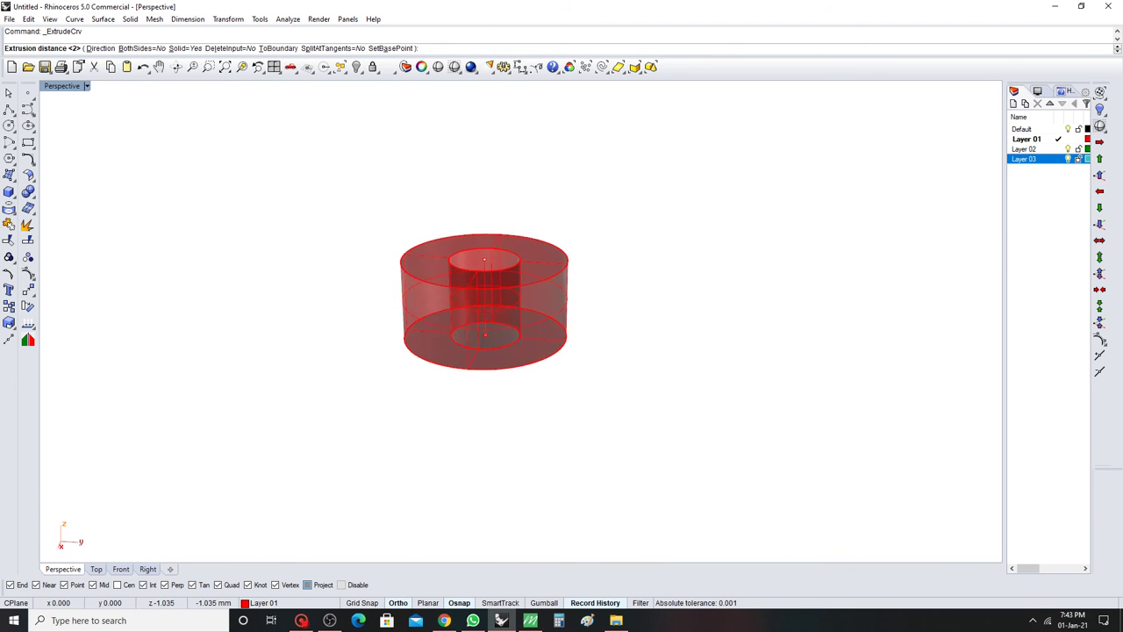
pyautogui.press('Escape')
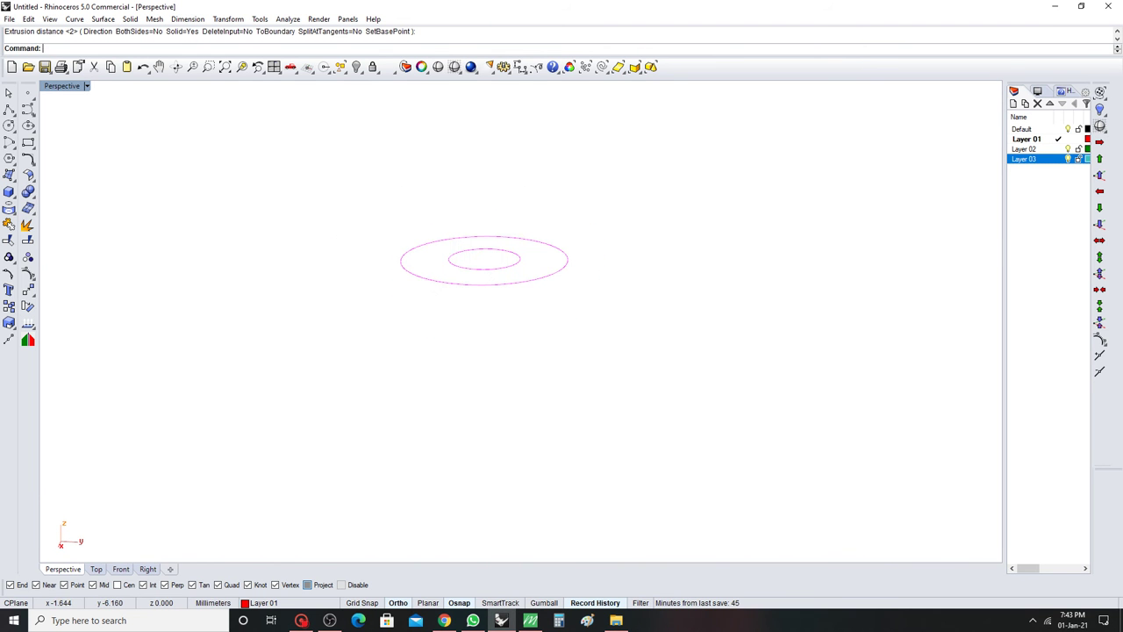
pyautogui.click(9, 192)
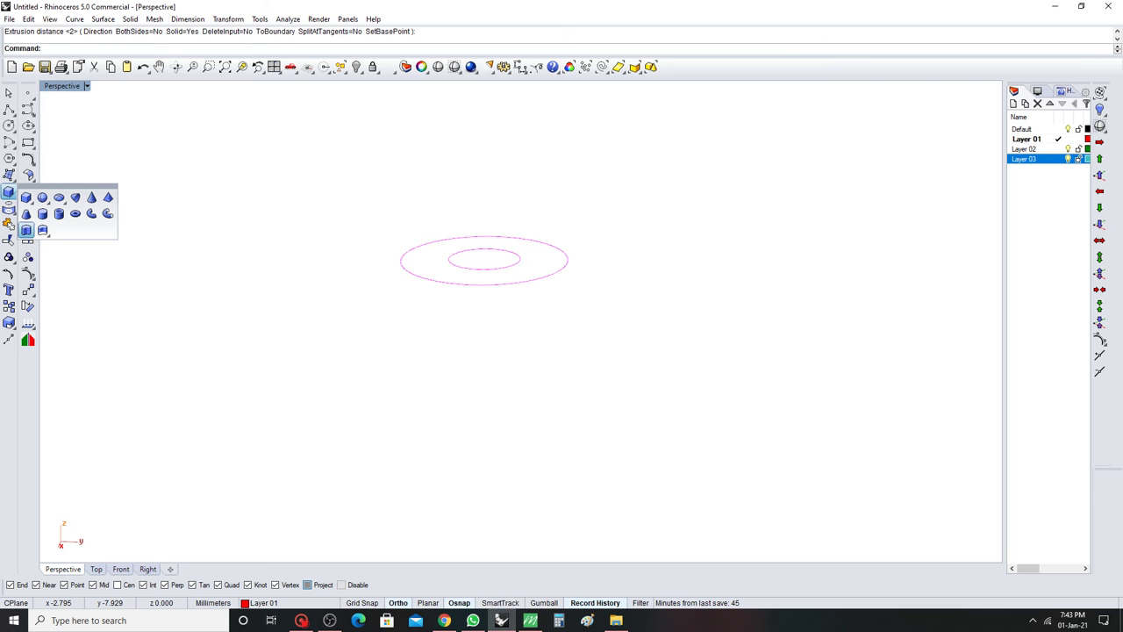
pyautogui.click(25, 230)
pyautogui.write('-1')
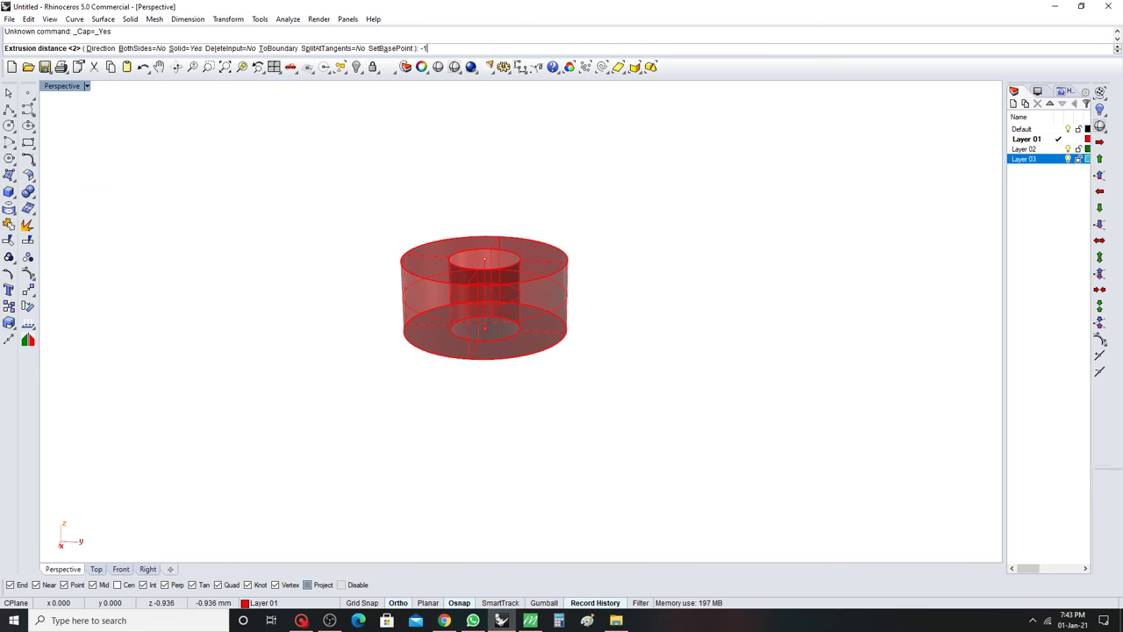
pyautogui.press('Return')
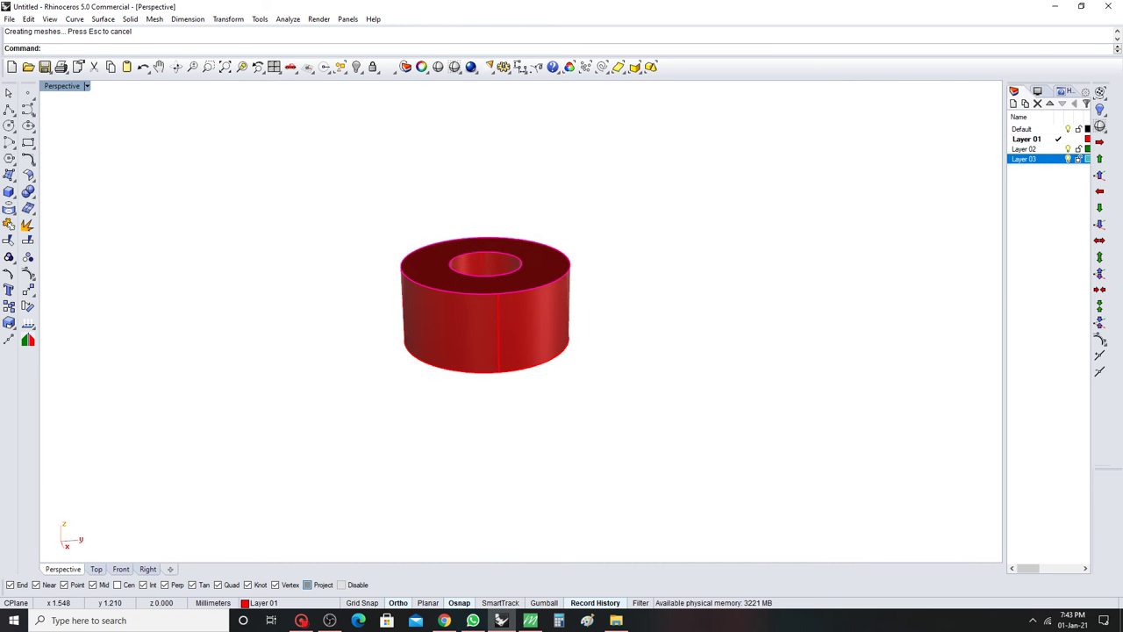
pyautogui.hotkey('ctrl', 'g')
pyautogui.write('Delete')
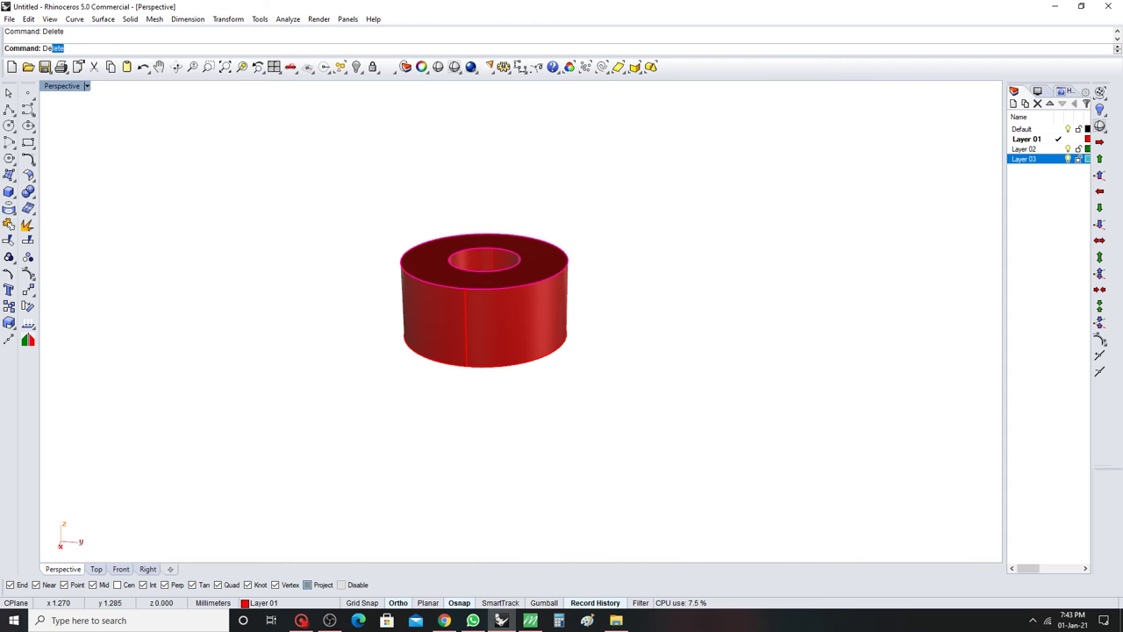
pyautogui.press('Return')
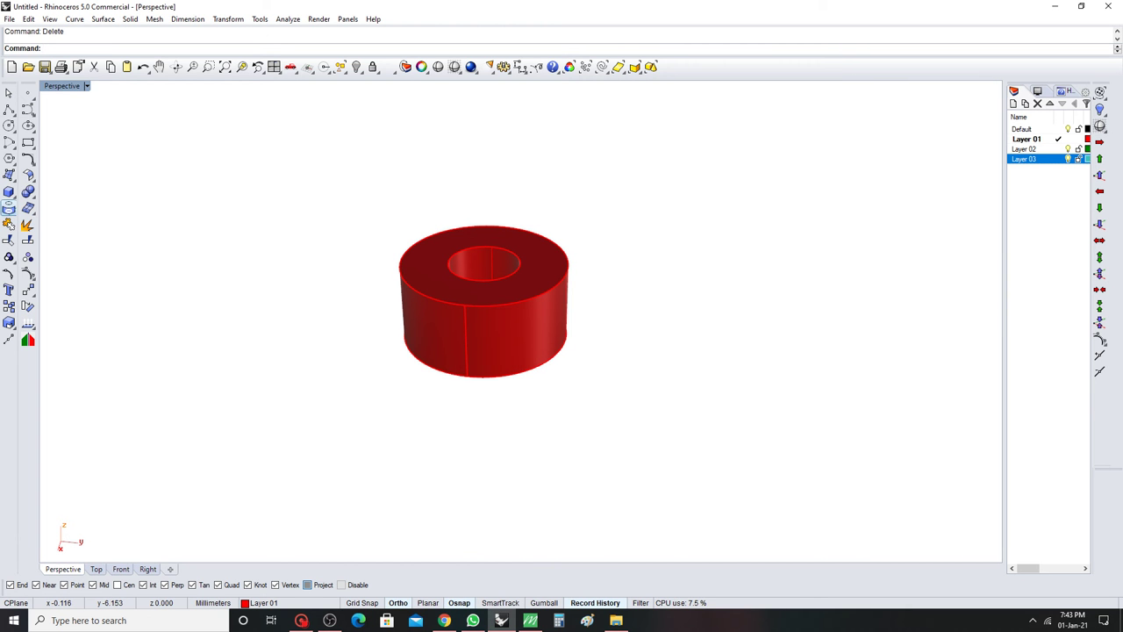
# Chamfer the ring's inner top edge by 0.4, then bring the hidden cyan stone back.
pyautogui.click(9, 191)
pyautogui.click(27, 191)
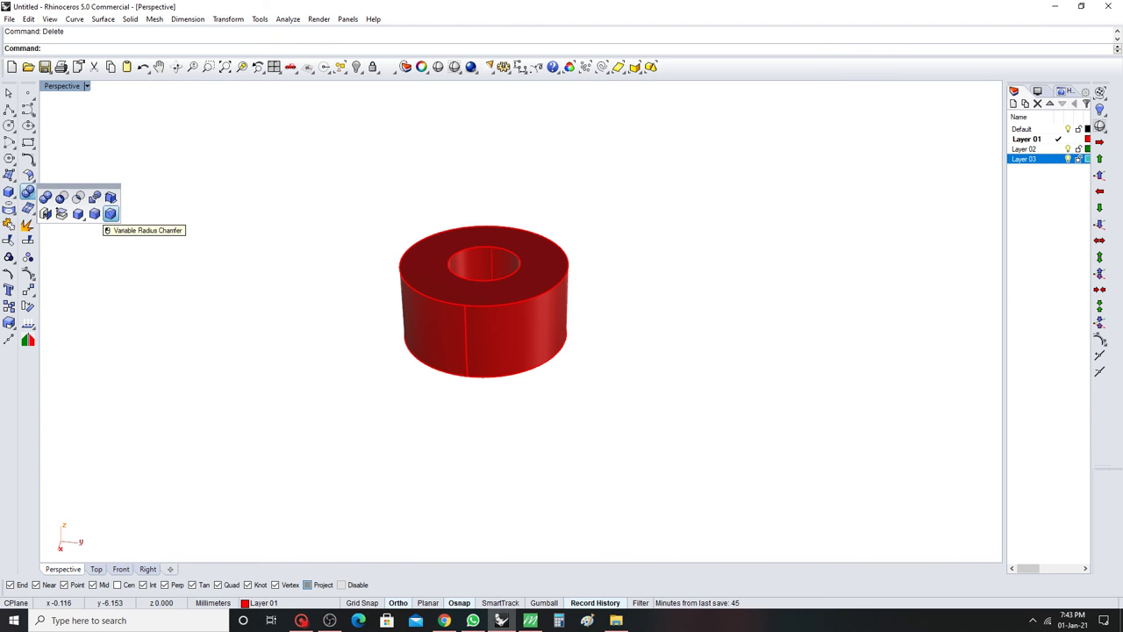
pyautogui.click(111, 213)
pyautogui.press('Return')
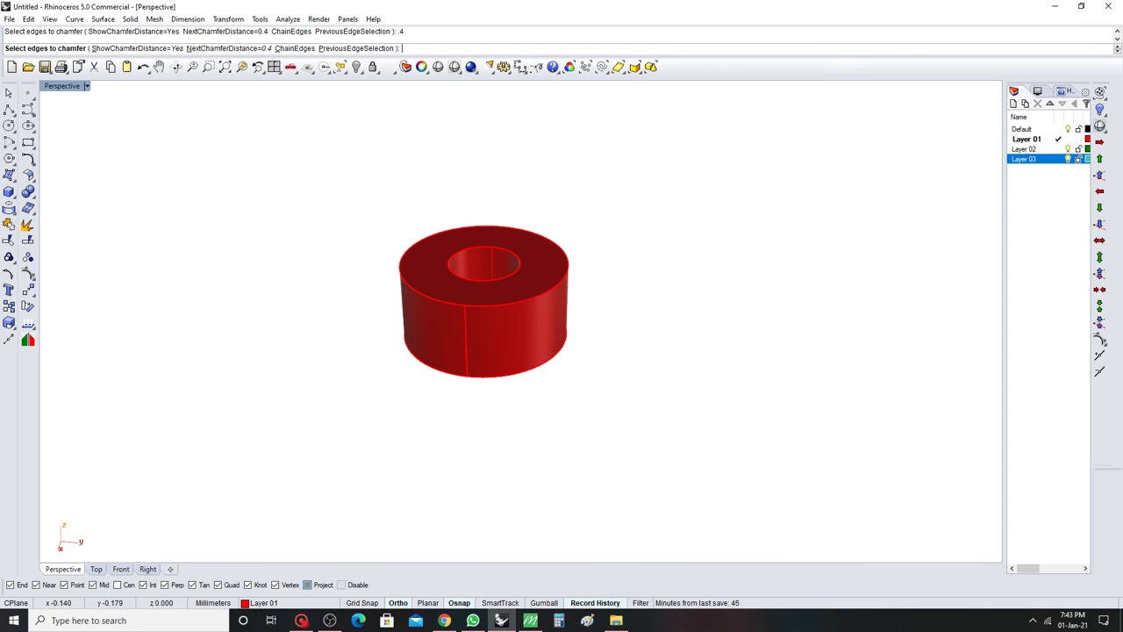
pyautogui.click(483, 281)
pyautogui.press('Return')
pyautogui.press('Return')
pyautogui.press('Up')
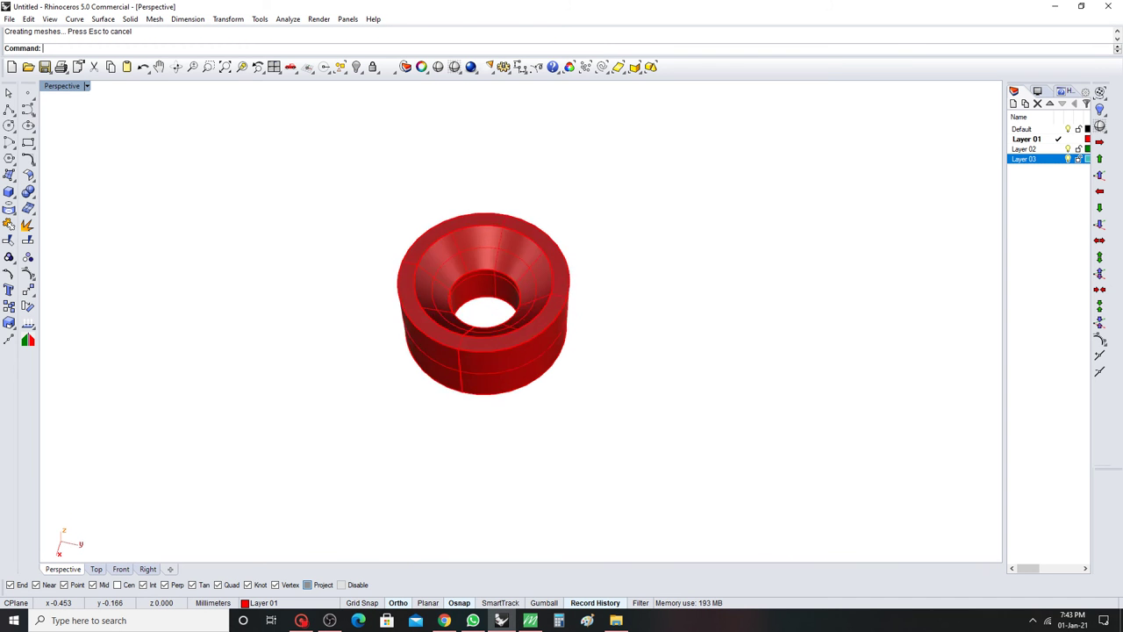
pyautogui.press('Up')
pyautogui.press('Return')
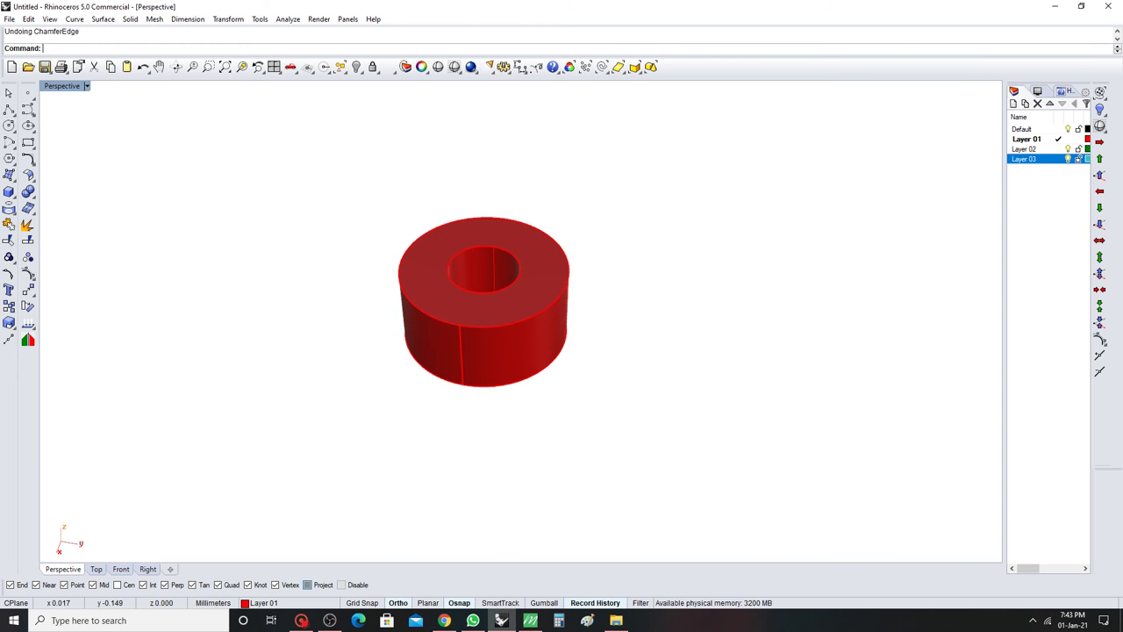
pyautogui.press('Down')
pyautogui.press('Down')
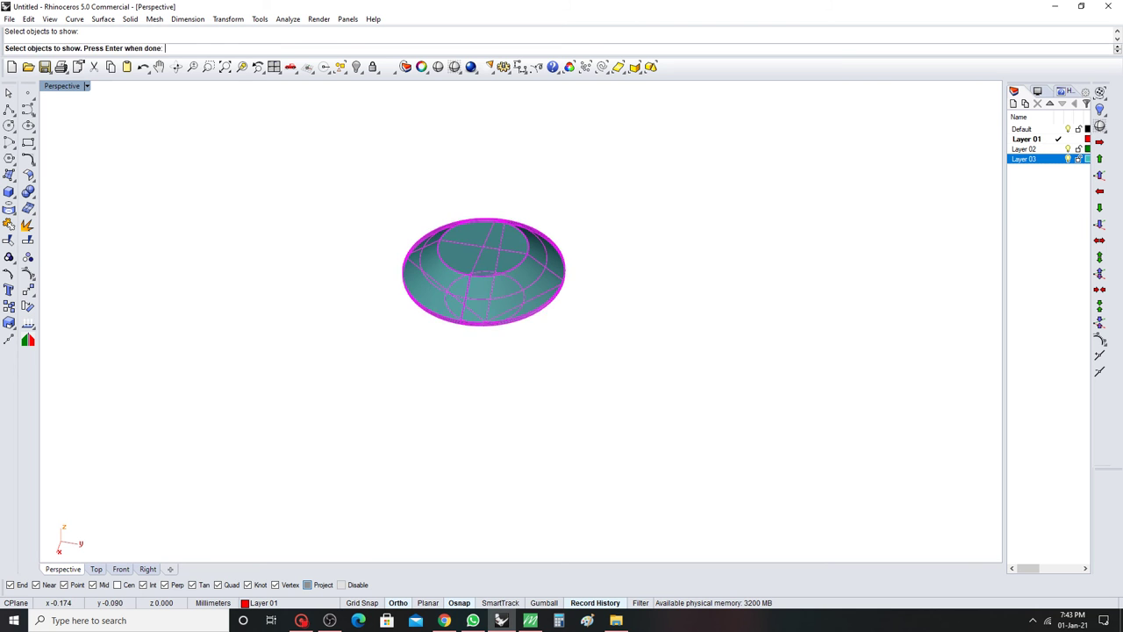
# Raise the cyan stone 1 unit above the ring and shade the view.
pyautogui.click(484, 250)
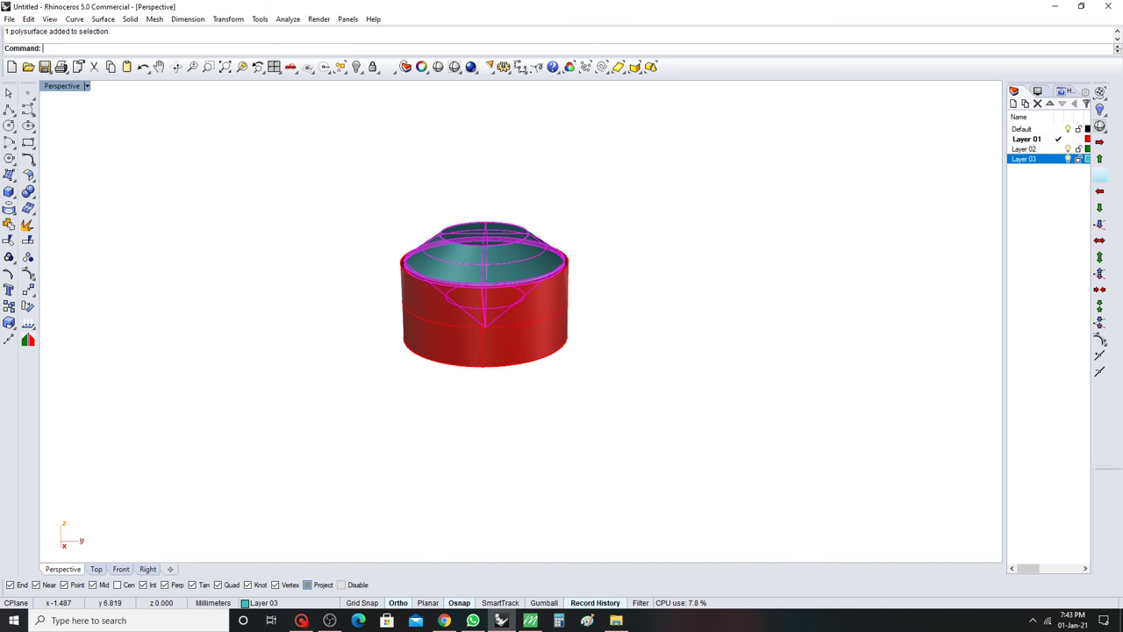
pyautogui.hotkey('alt', 'pageup')
pyautogui.press('Escape')
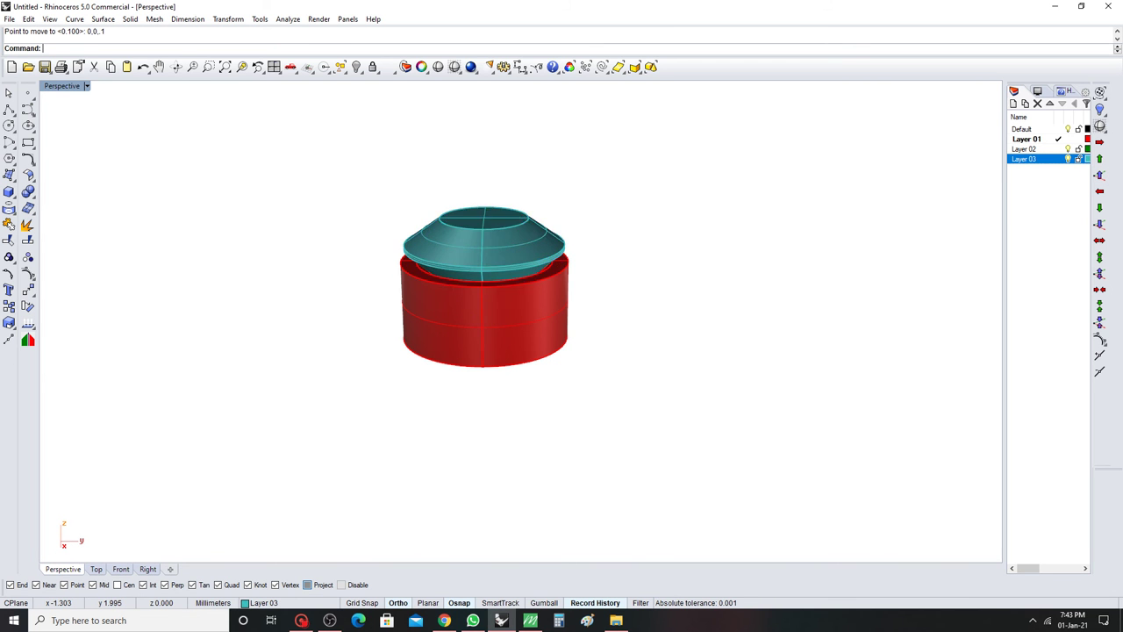
pyautogui.press('Down')
pyautogui.press('Return')
pyautogui.press('Escape')
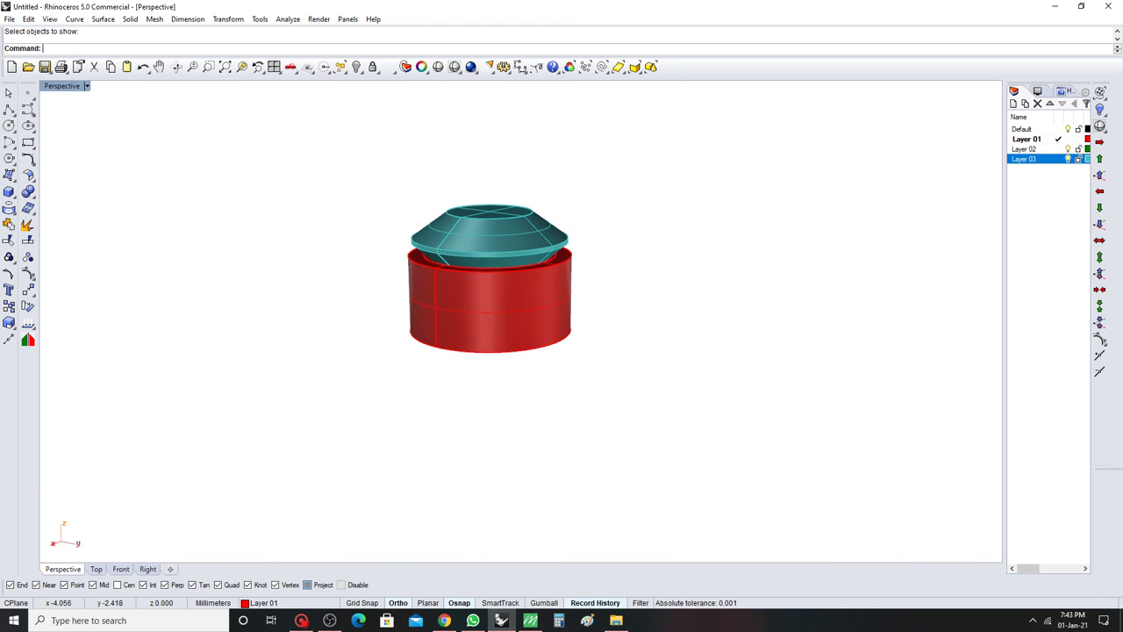
pyautogui.write('shade')
pyautogui.press('Return')
pyautogui.press('Left')
pyautogui.press('Left')
pyautogui.press('Left')
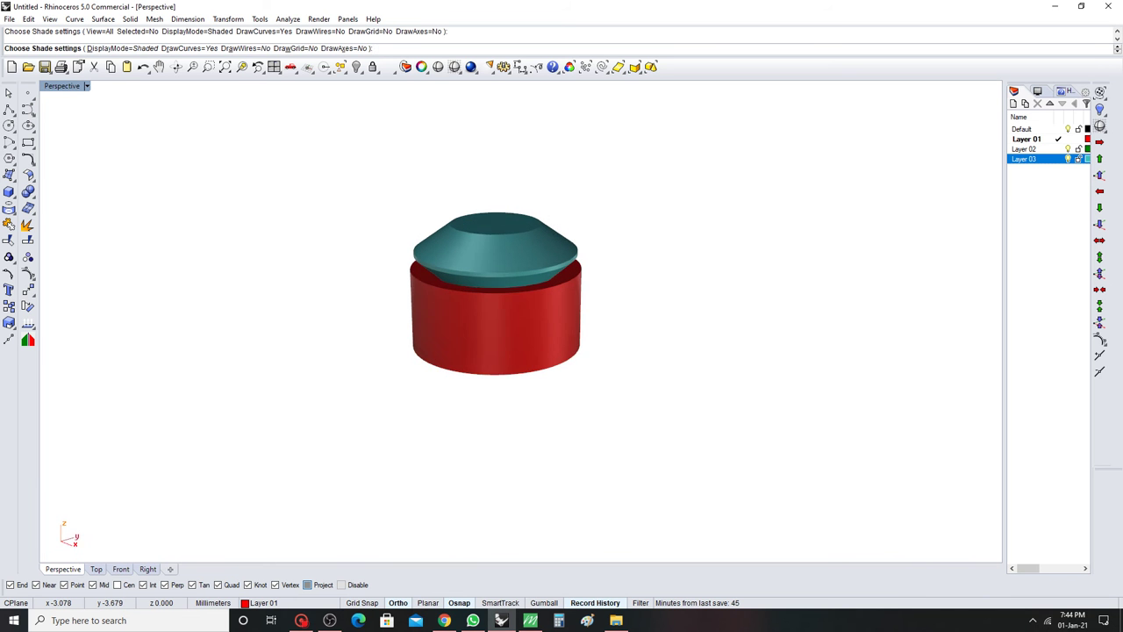
# Move the red ring onto Layer 02 and maximize the Top view.
pyautogui.click(484, 333)
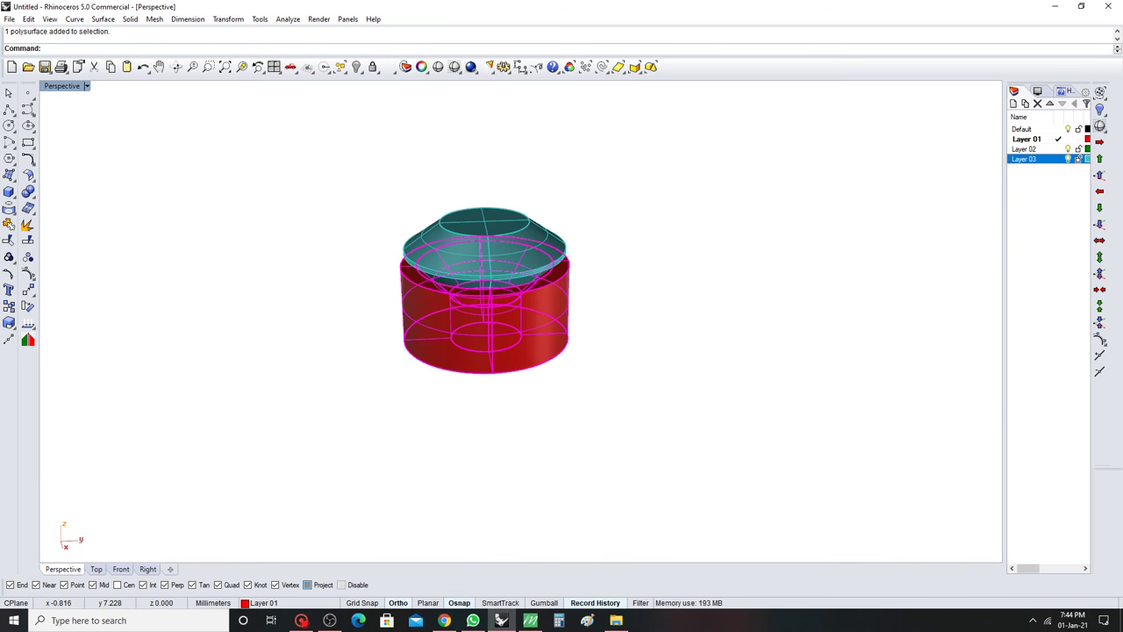
pyautogui.rightClick(1024, 149)
pyautogui.click(1031, 351)
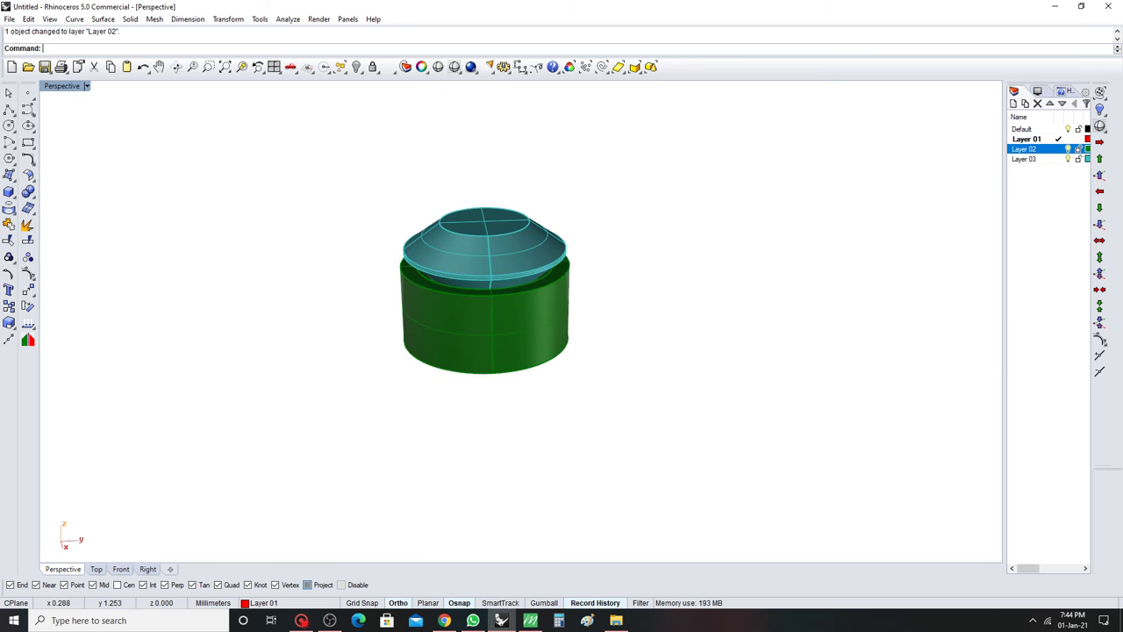
pyautogui.hotkey('ctrl', 'F1')
# Draw a 0.7-diameter circle starting at the ring's top edge.
pyautogui.hotkey('ctrl', 'alt', 's')
pyautogui.scroll(3, 510, 242)
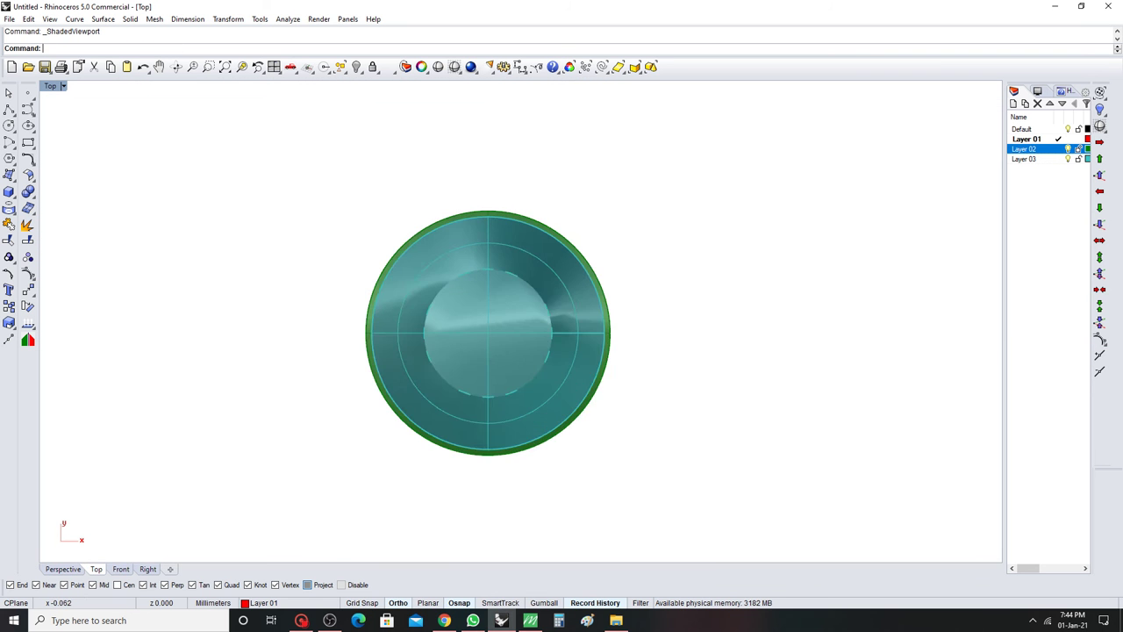
pyautogui.scroll(3, 510, 242)
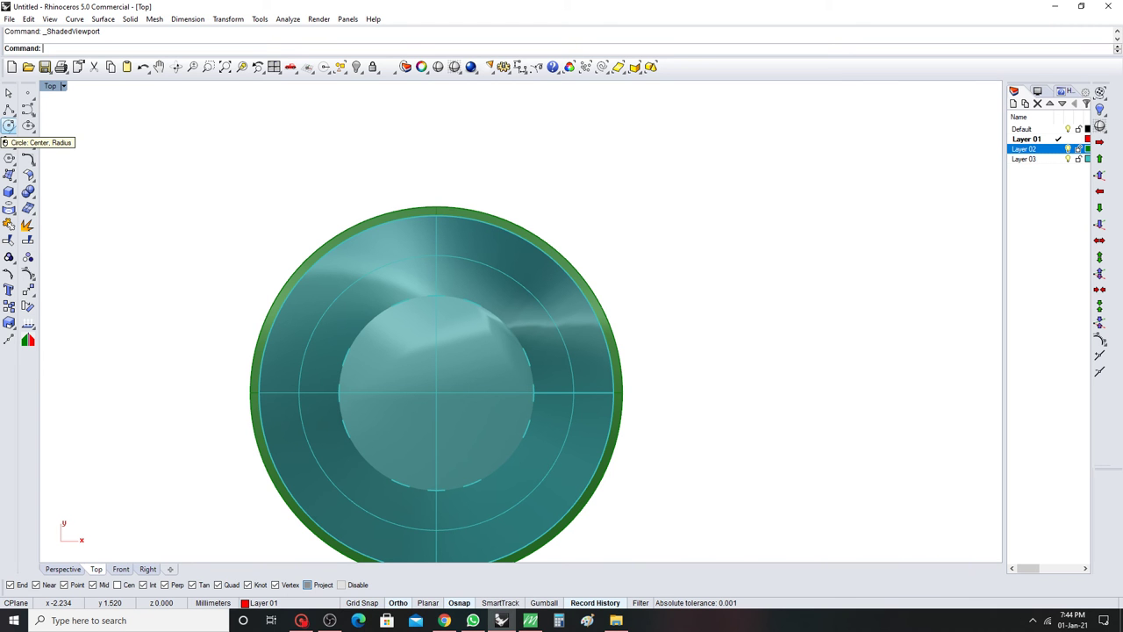
pyautogui.moveTo(9, 126); pyautogui.dragTo(26, 128)
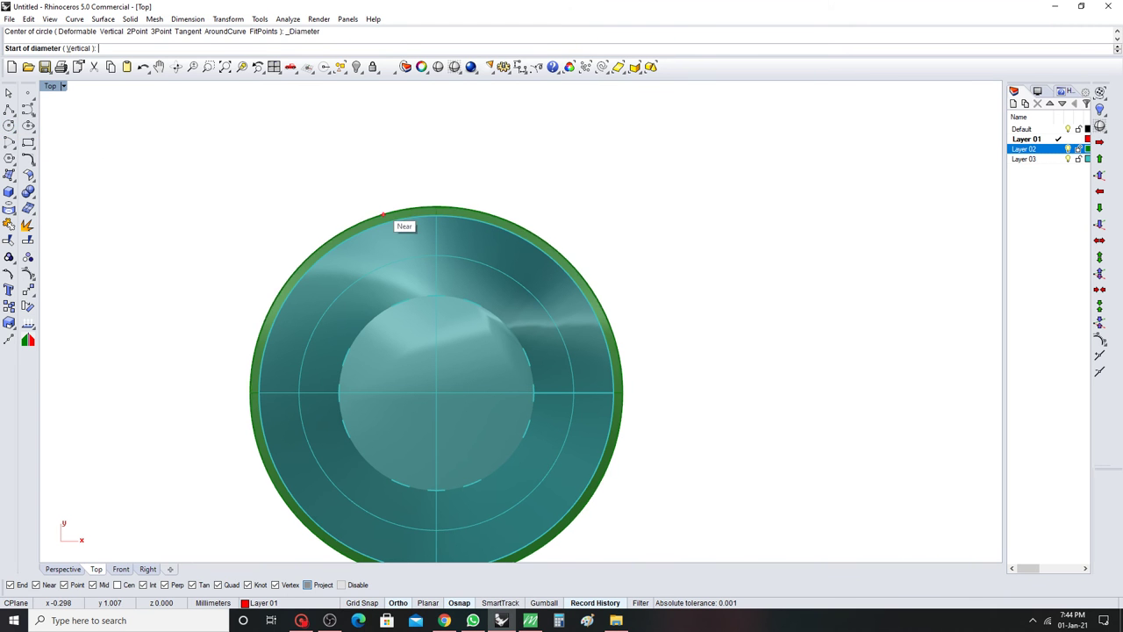
pyautogui.click(436, 213)
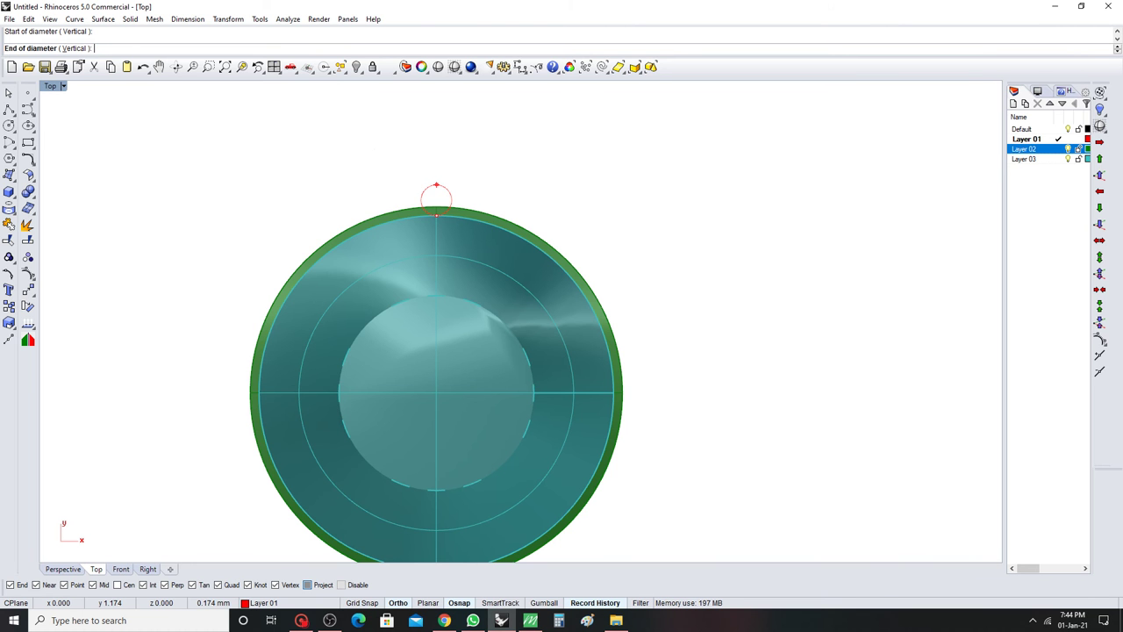
pyautogui.write('.7')
pyautogui.press('Return')
# Shift the prong circle 0.15 toward the stone and maximize the Right view.
pyautogui.scroll(-2, 437, 198)
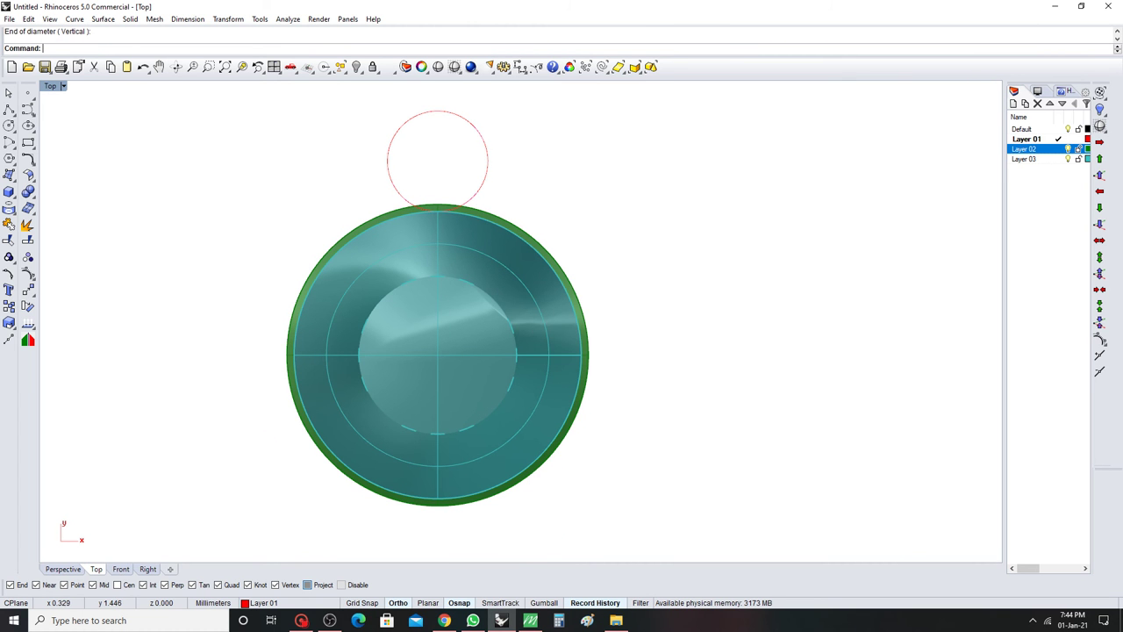
pyautogui.click(437, 206)
pyautogui.write('m')
pyautogui.press('Return')
pyautogui.click(573, 175)
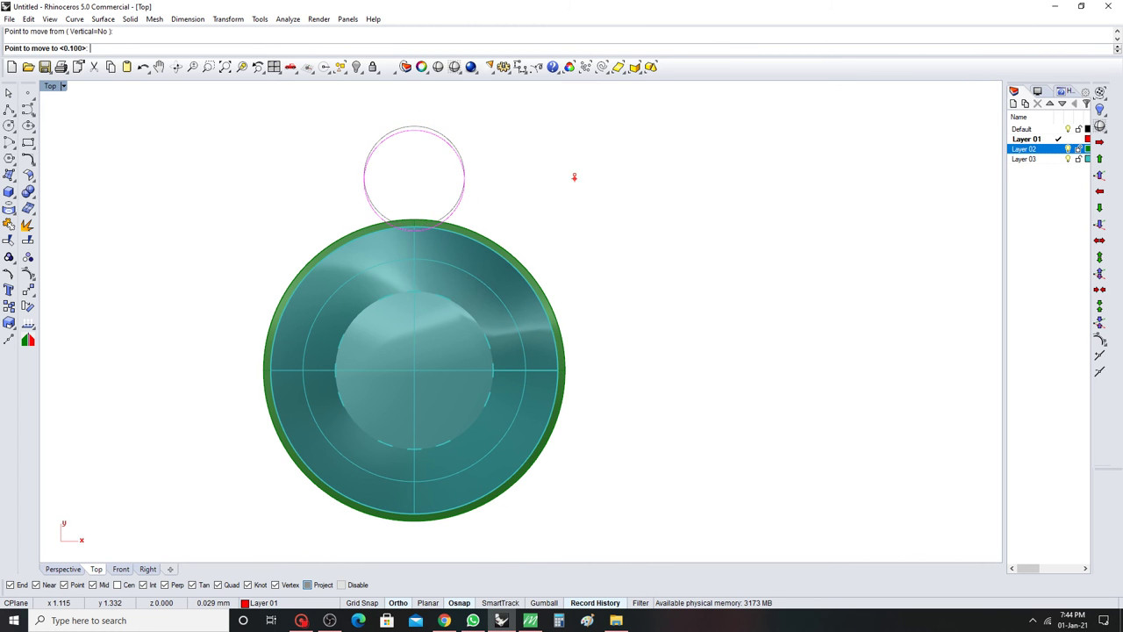
pyautogui.write('.15')
pyautogui.press('Return')
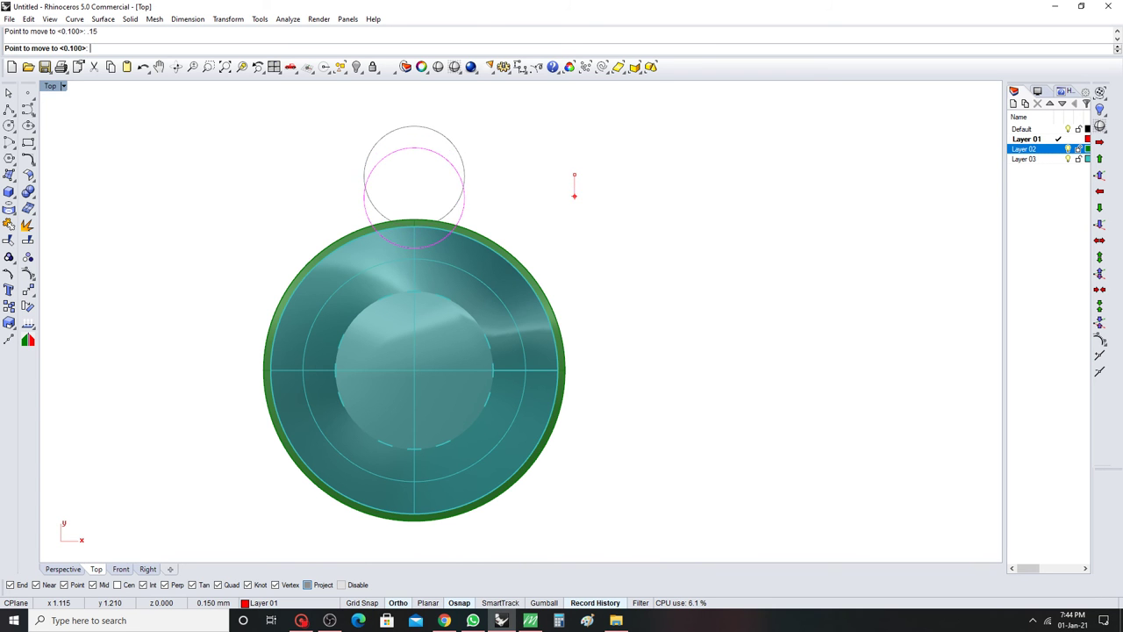
pyautogui.click(574, 194)
pyautogui.click(147, 569)
pyautogui.scroll(-3, 552, 184)
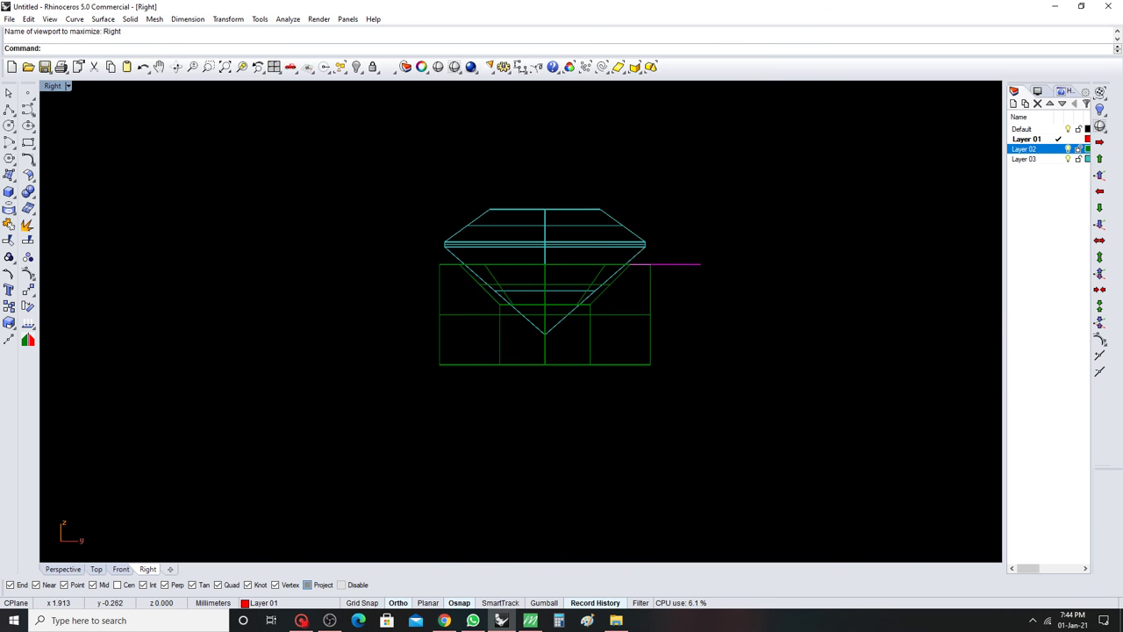
# Lower the prong circle by 1 unit.
pyautogui.scroll(1, 892, 259)
pyautogui.press('Return')
pyautogui.click(704, 235)
pyautogui.write('1')
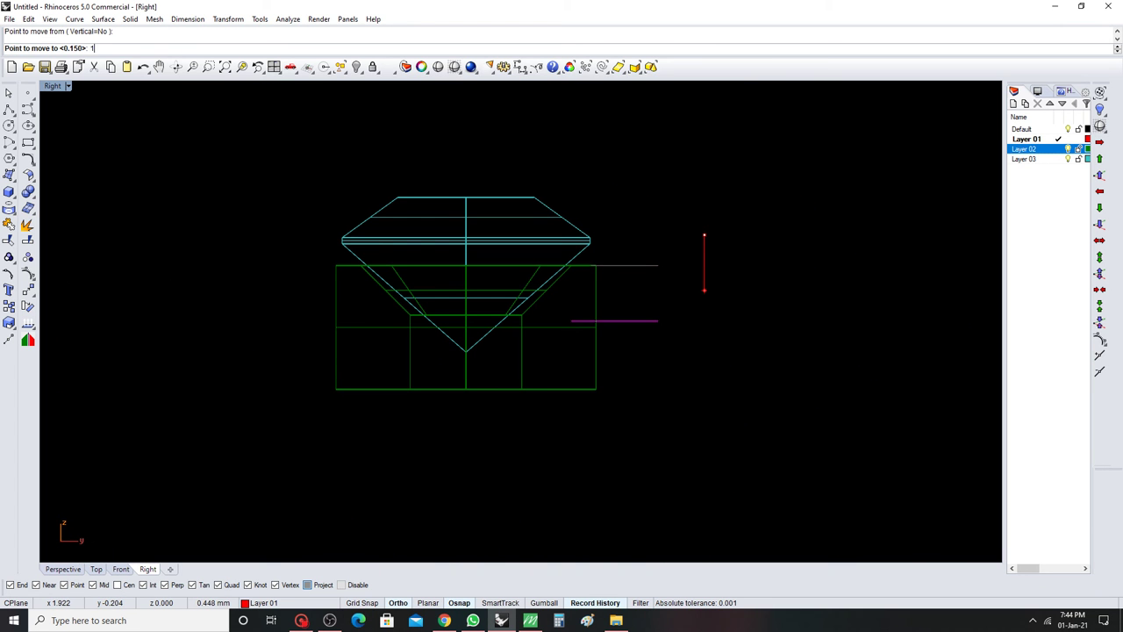
pyautogui.press('Return')
# Extrude the circle into a solid cylinder and hide the leftover base circle.
pyautogui.click(29, 224)
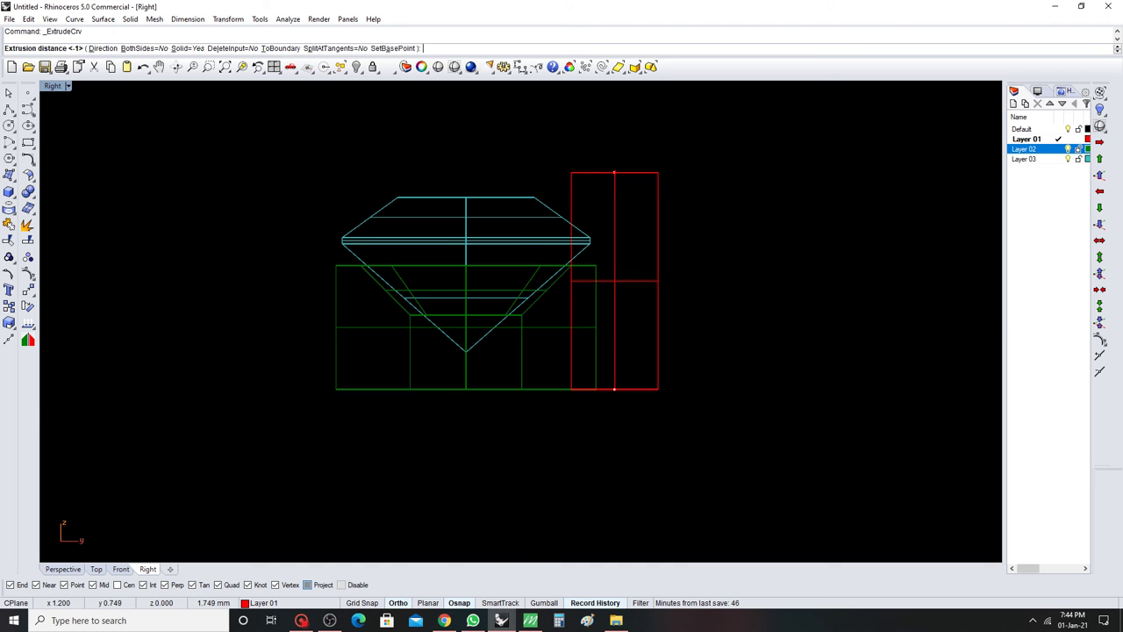
pyautogui.write('2')
pyautogui.press('Return')
pyautogui.click(63, 569)
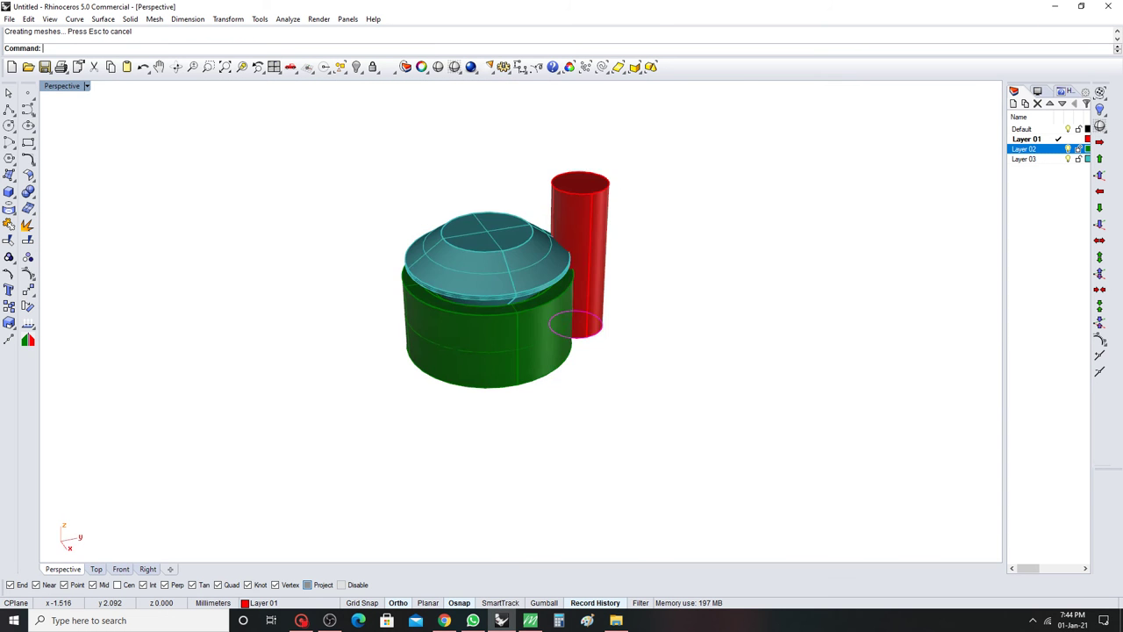
pyautogui.press('Up')
pyautogui.hotkey('ctrl', 'h')
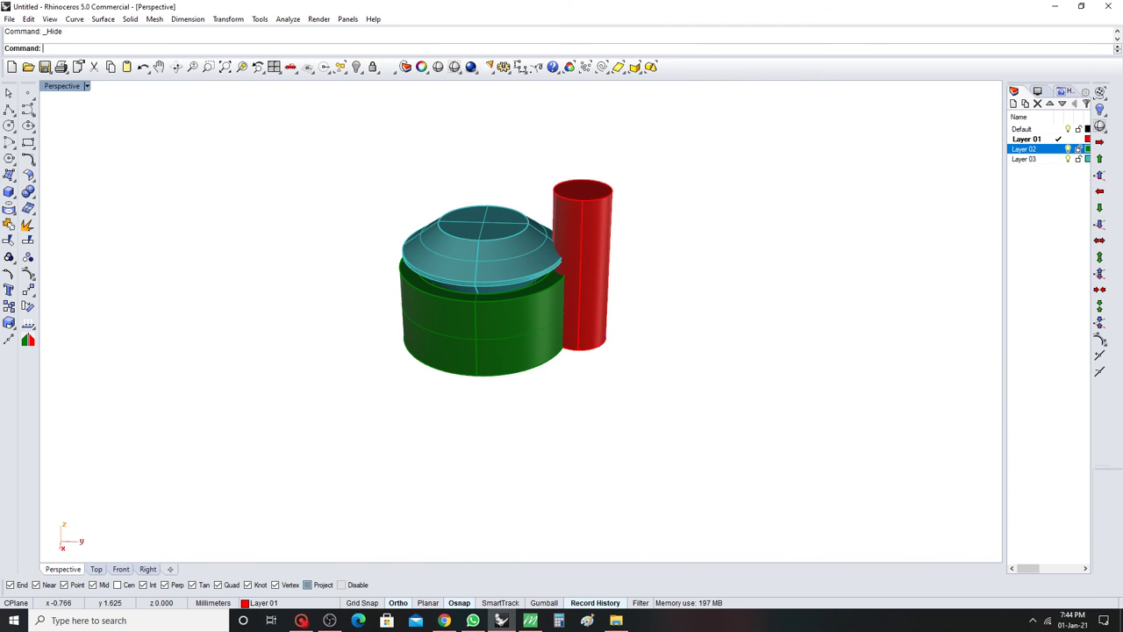
pyautogui.click(28, 191)
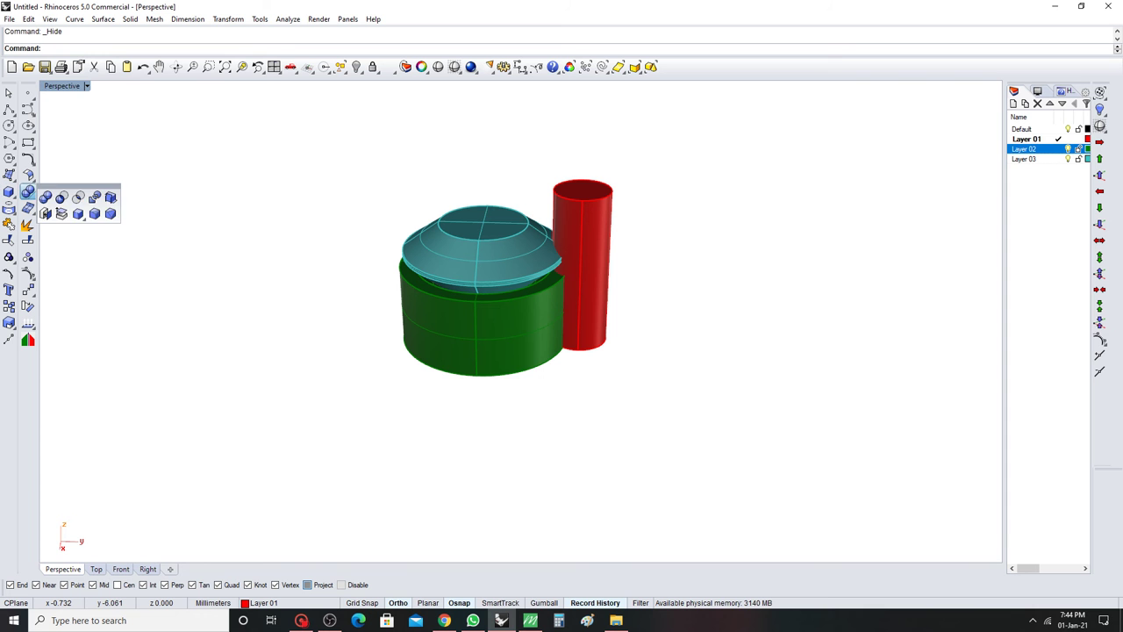
pyautogui.click(62, 213)
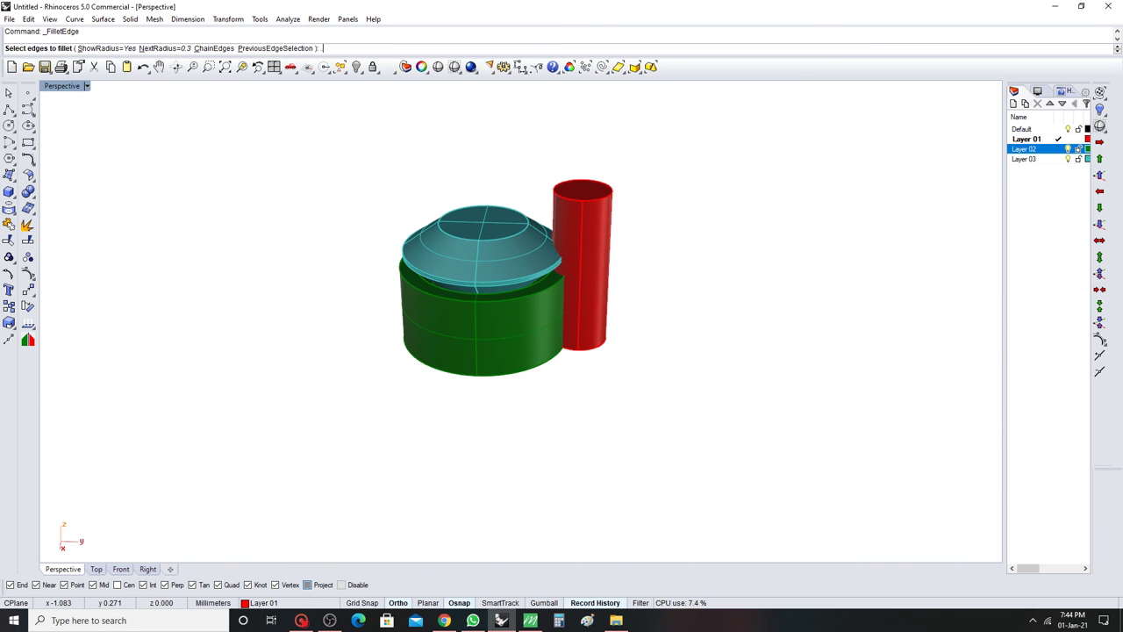
# Try a 0.35 fillet on the cylinder's top edge, which fails.
pyautogui.write('.35')
pyautogui.press('Return')
pyautogui.click(591, 210)
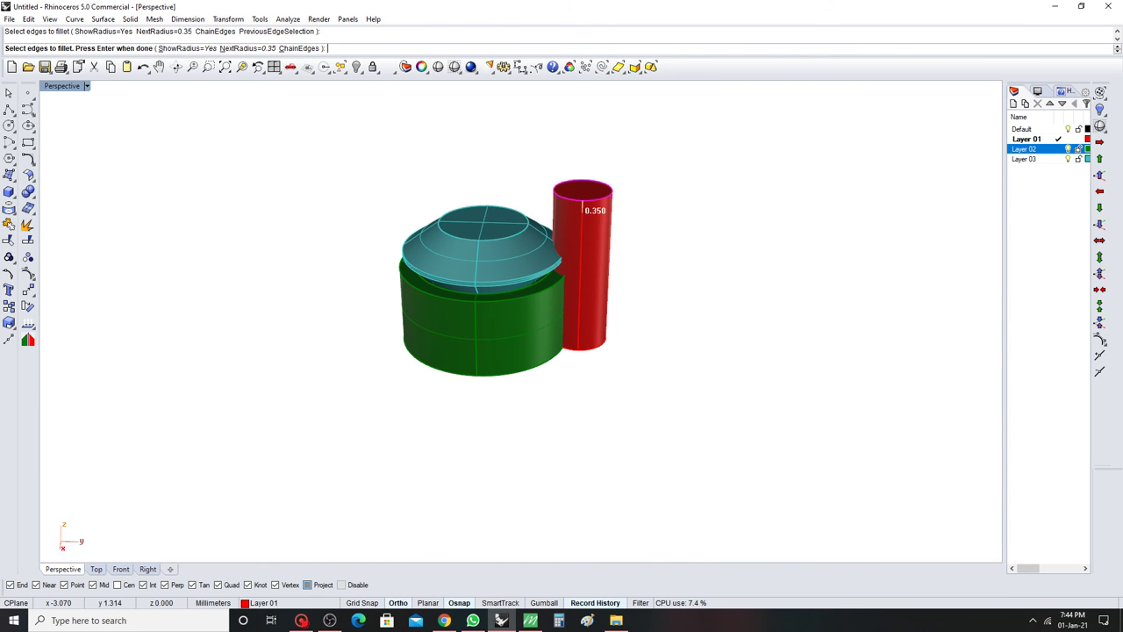
pyautogui.press('Return')
pyautogui.press('Return')
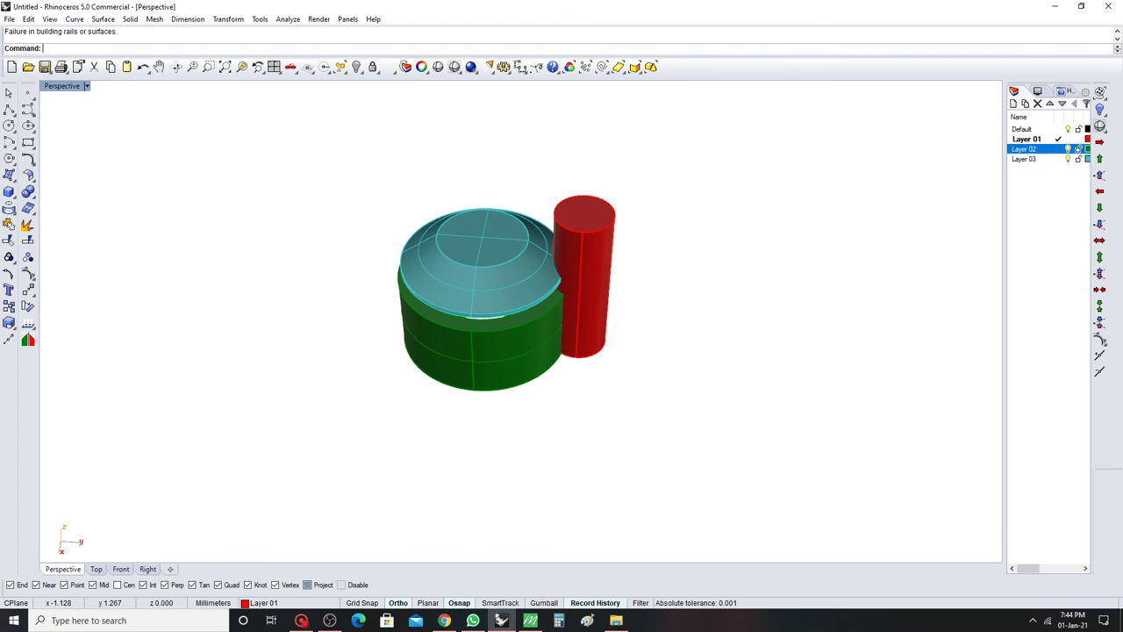
pyautogui.write('F')
pyautogui.press('BackSpace')
# Fillet the cylinder's top edge with radius 0.3 and select the prong.
pyautogui.click(28, 192)
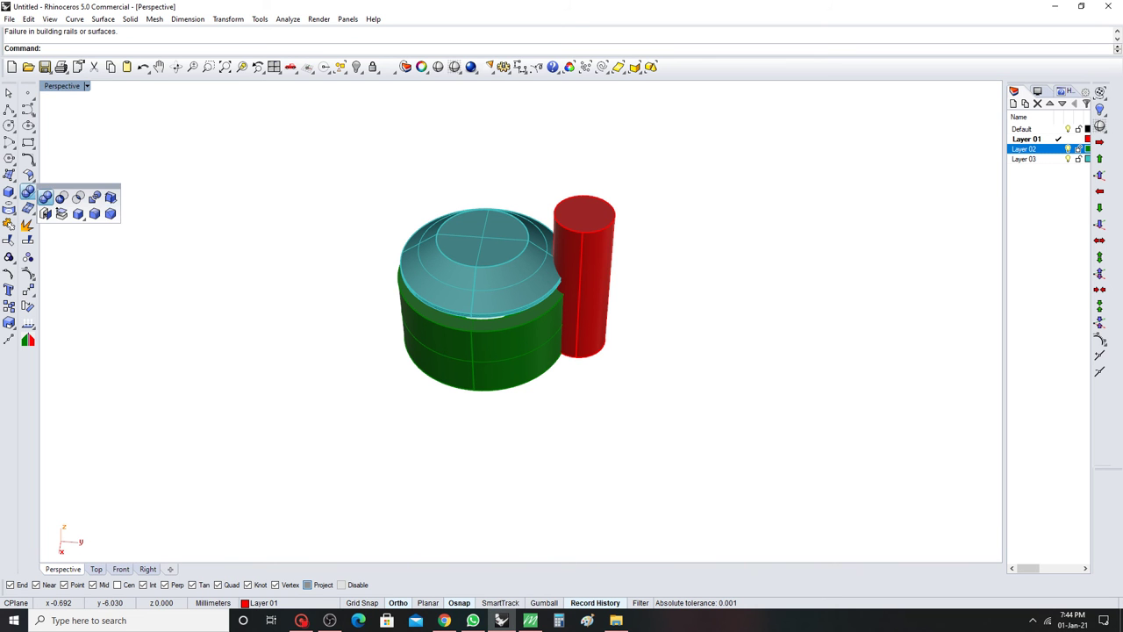
pyautogui.click(111, 213)
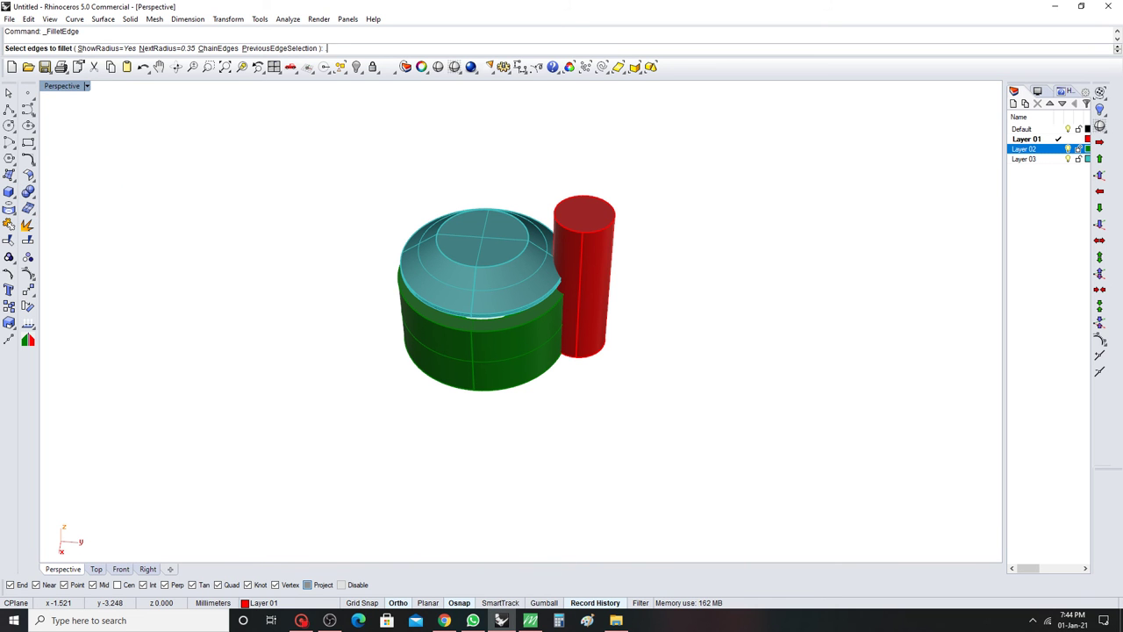
pyautogui.write('.3')
pyautogui.press('Return')
pyautogui.click(593, 215)
pyautogui.press('Return')
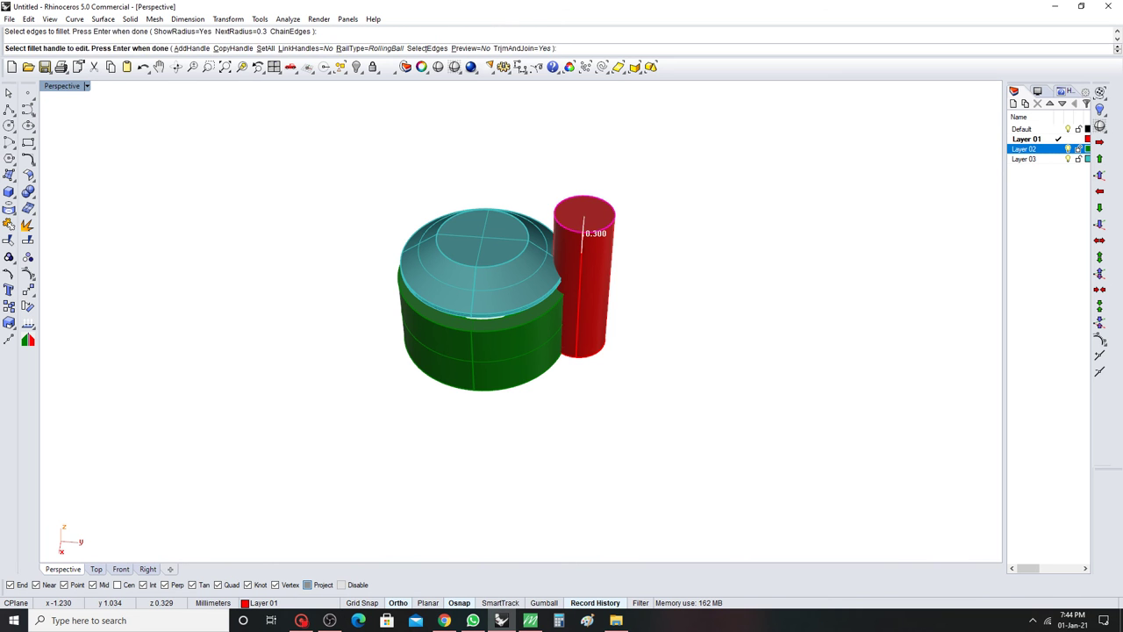
pyautogui.press('Return')
pyautogui.moveTo(702, 307); pyautogui.dragTo(702, 281, button='right')
pyautogui.click(581, 264)
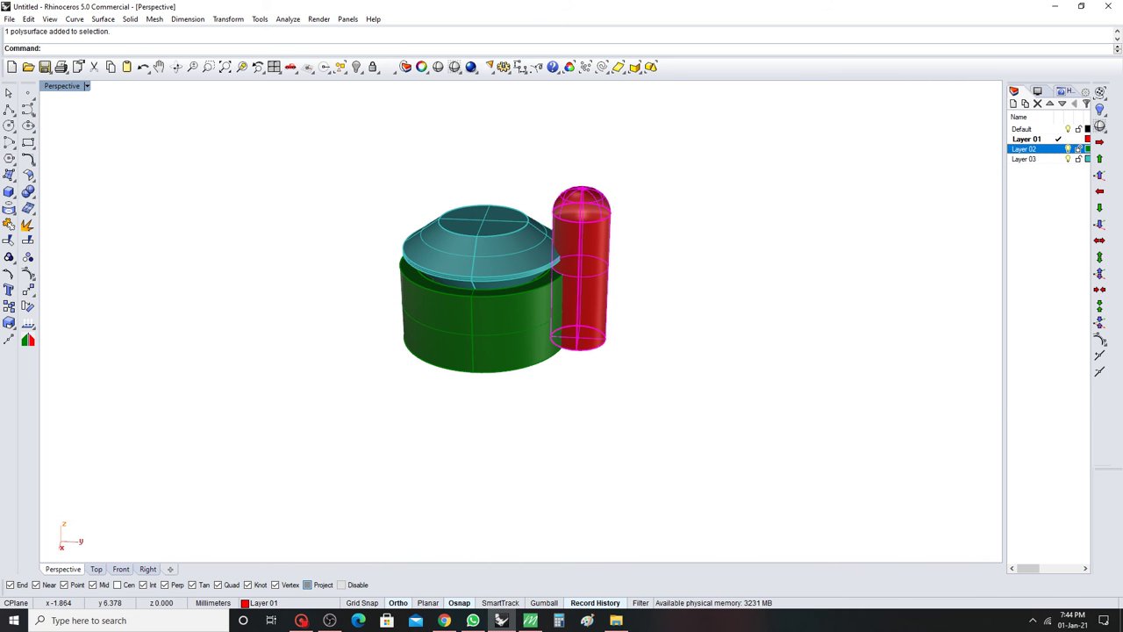
# Move the prong onto Layer 02 and switch to the Top view.
pyautogui.rightClick(1078, 149)
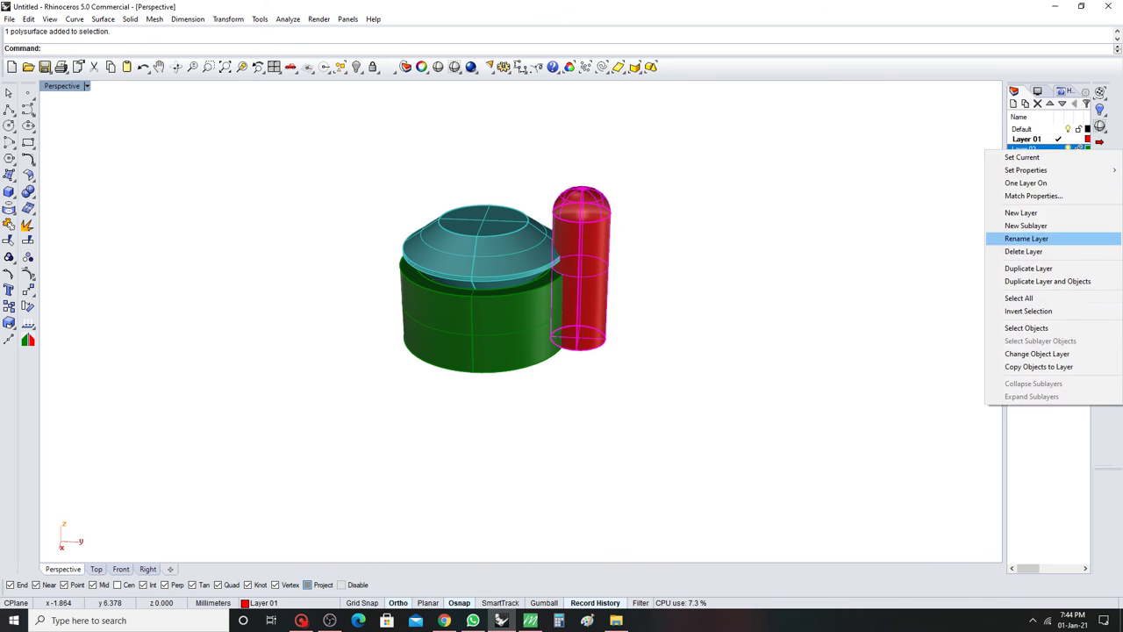
pyautogui.click(1044, 353)
pyautogui.hotkey('ctrl', 'F1')
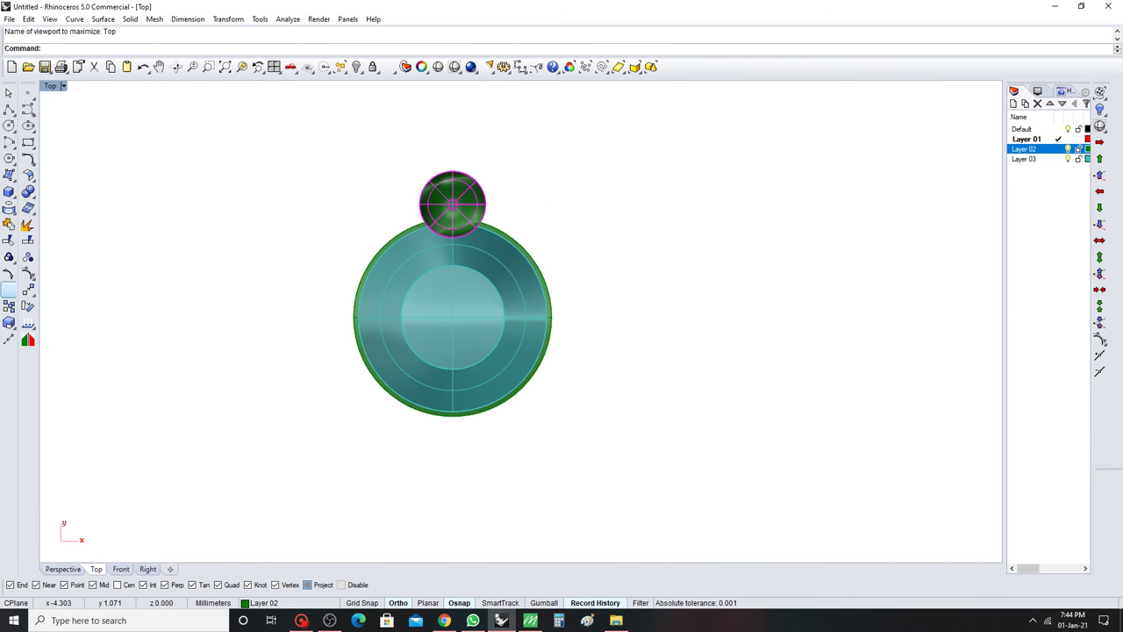
# Polar-array the prong into 4 copies over 360° around the centre.
pyautogui.click(28, 290)
pyautogui.click(44, 327)
pyautogui.scroll(-1, 240, 262)
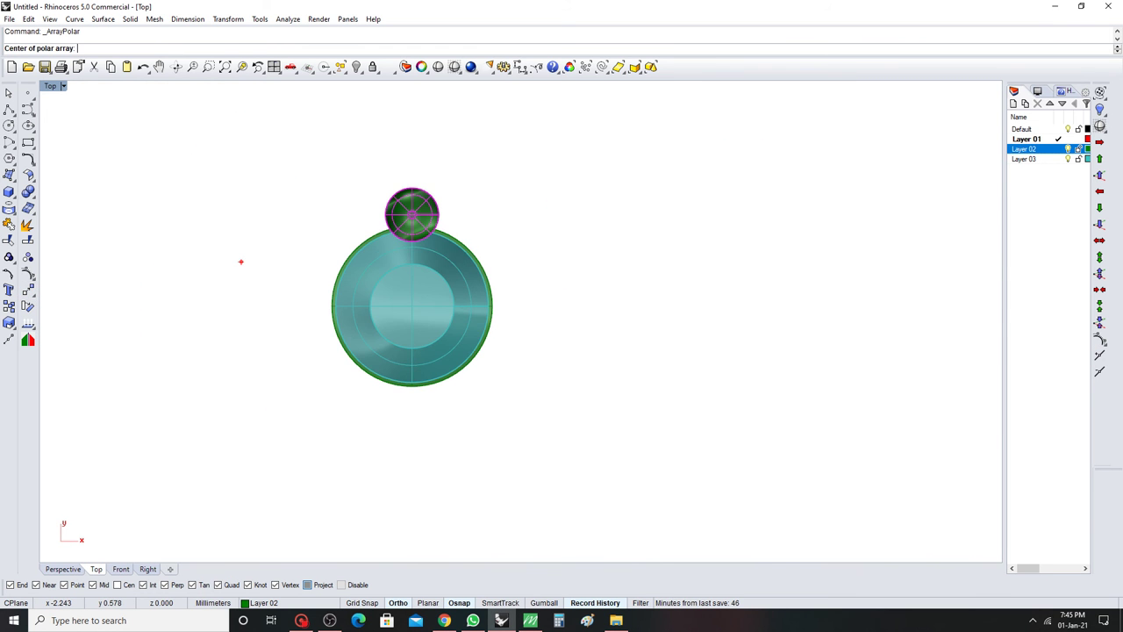
pyautogui.write('4')
pyautogui.press('Return')
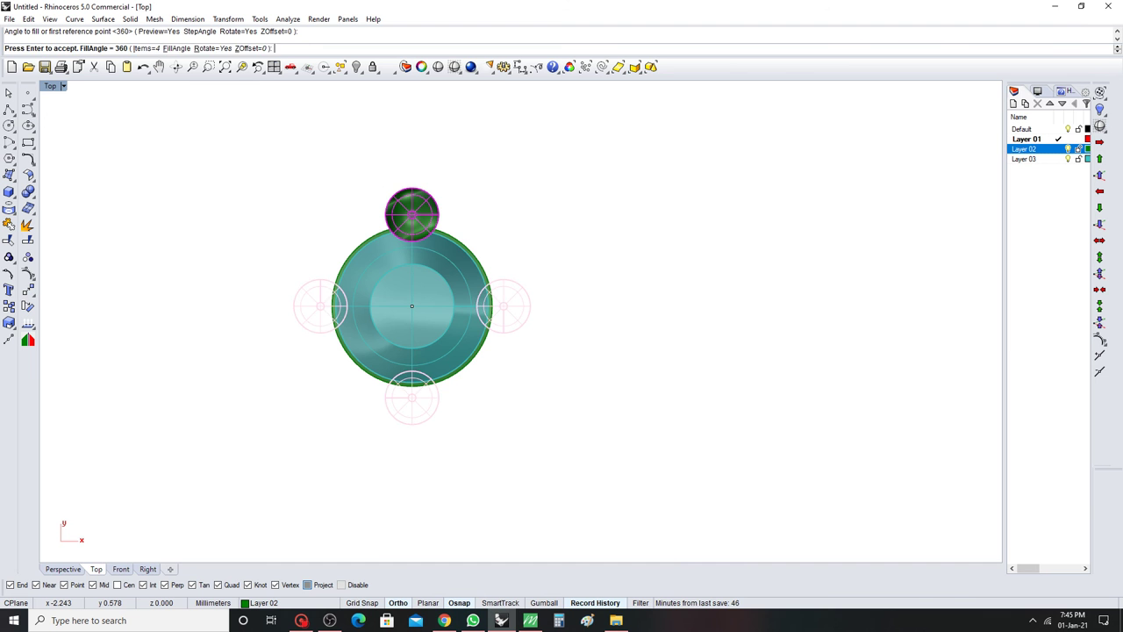
pyautogui.press('Return')
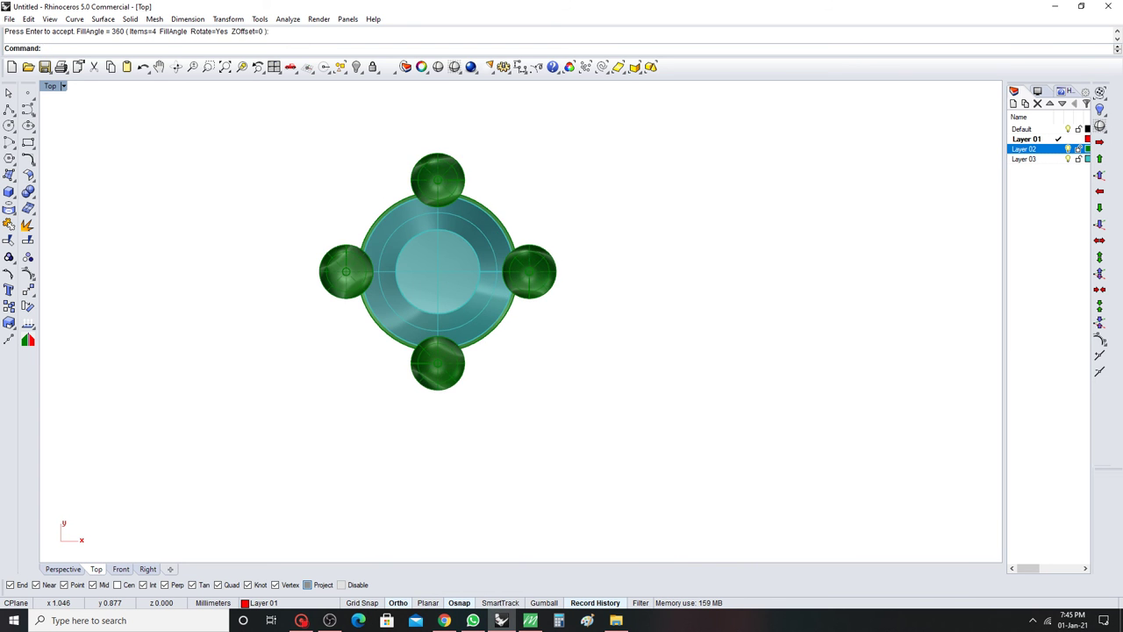
pyautogui.hotkey('ctrl', 'F4')
pyautogui.moveTo(491, 351); pyautogui.dragTo(553, 350, button='right')
# Group the four prongs and the base body into one object.
pyautogui.click(579, 264)
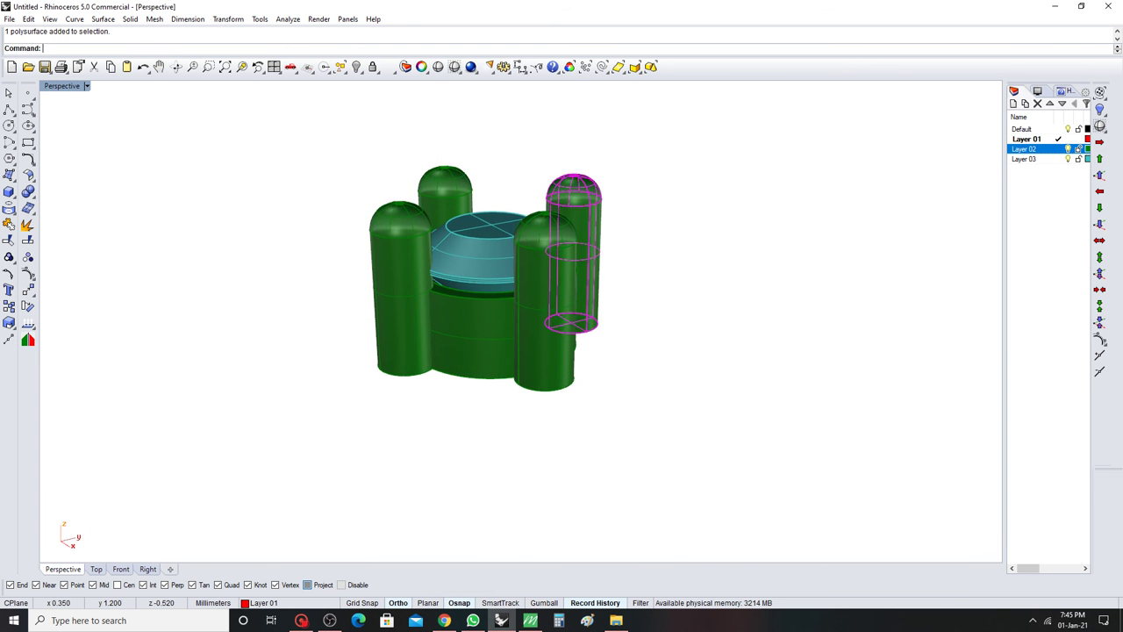
pyautogui.keyDown('shift'); pyautogui.click(518, 342); pyautogui.keyUp('shift')
pyautogui.keyDown('shift'); pyautogui.click(452, 356); pyautogui.keyUp('shift')
pyautogui.keyDown('shift'); pyautogui.click(386, 298); pyautogui.keyUp('shift')
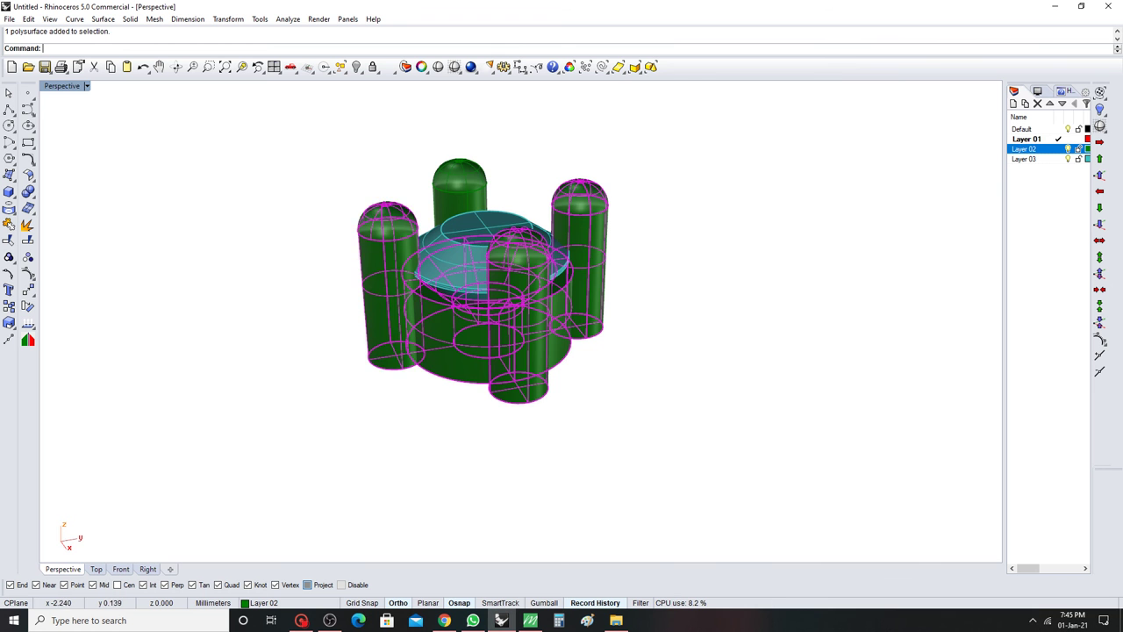
pyautogui.keyDown('shift'); pyautogui.click(458, 188); pyautogui.keyUp('shift')
pyautogui.hotkey('ctrl', 'g')
pyautogui.moveTo(491, 351); pyautogui.dragTo(597, 351, button='right')
pyautogui.press('Escape')
# Preview the grouped setting fully shaded from the front.
pyautogui.click(438, 67)
pyautogui.moveTo(527, 351)
pyautogui.mouseDown(button='right')
pyautogui.moveTo(605, 325)
pyautogui.moveTo(553, 351)
pyautogui.moveTo(552, 316)
pyautogui.moveTo(578, 316)
pyautogui.moveTo(579, 351)
pyautogui.moveTo(527, 299)
pyautogui.moveTo(526, 360)
pyautogui.moveTo(552, 360)
pyautogui.mouseUp(button='right')
pyautogui.press('Escape')
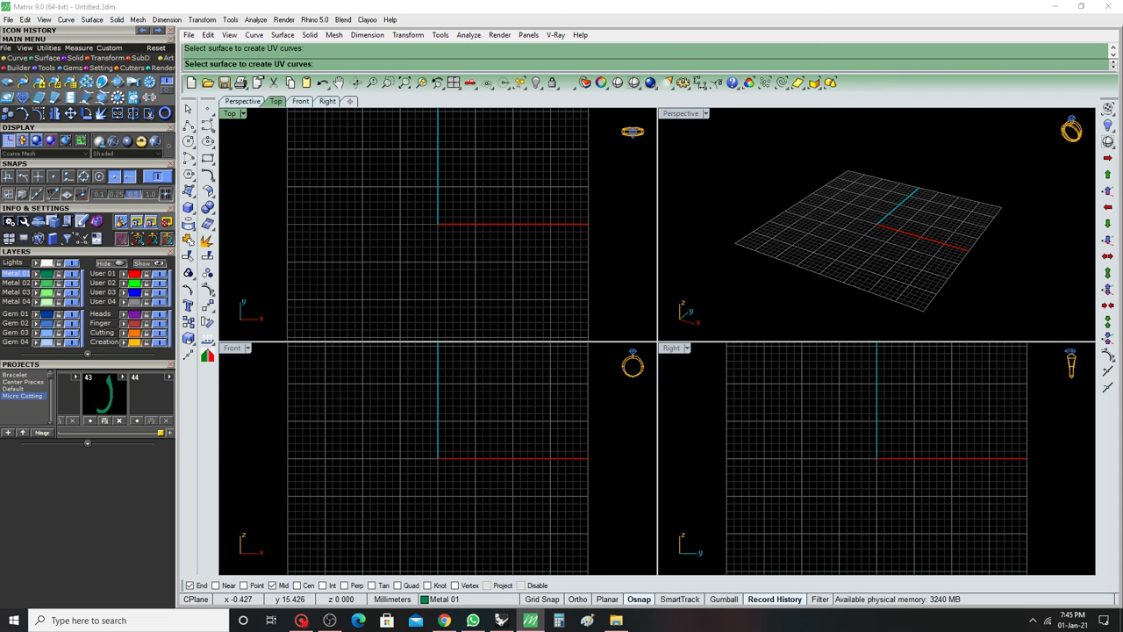
# Place a 2.00 mm round gem at the origin, maximize Perspective, and select it.
pyautogui.click(453, 82)
pyautogui.hotkey('ctrl', 'm')
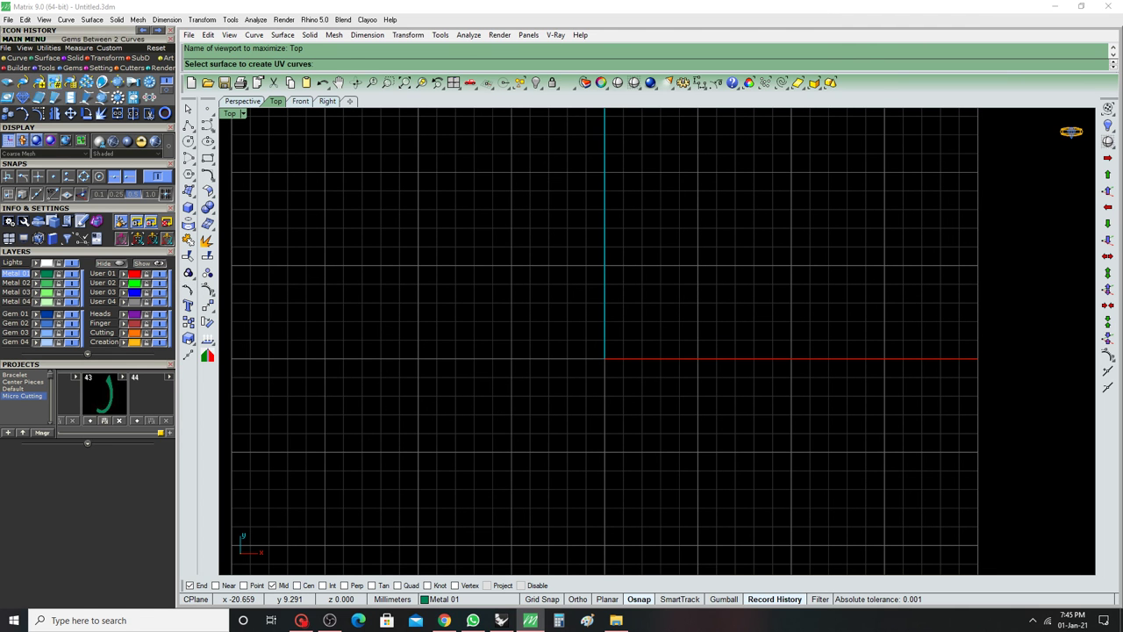
pyautogui.click(24, 81)
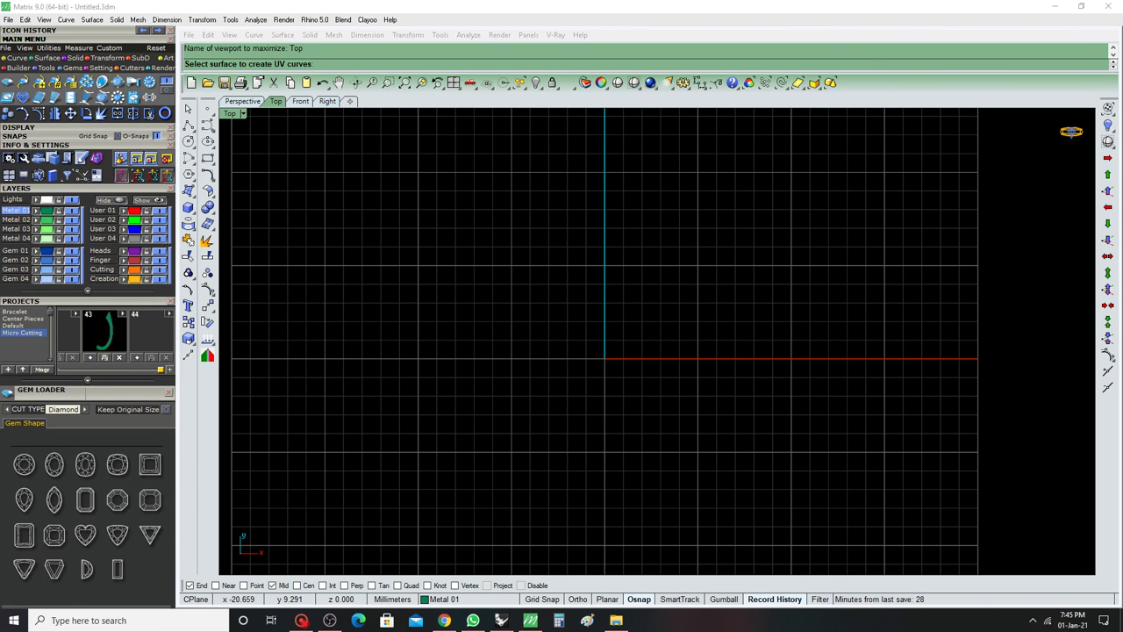
pyautogui.click(24, 429)
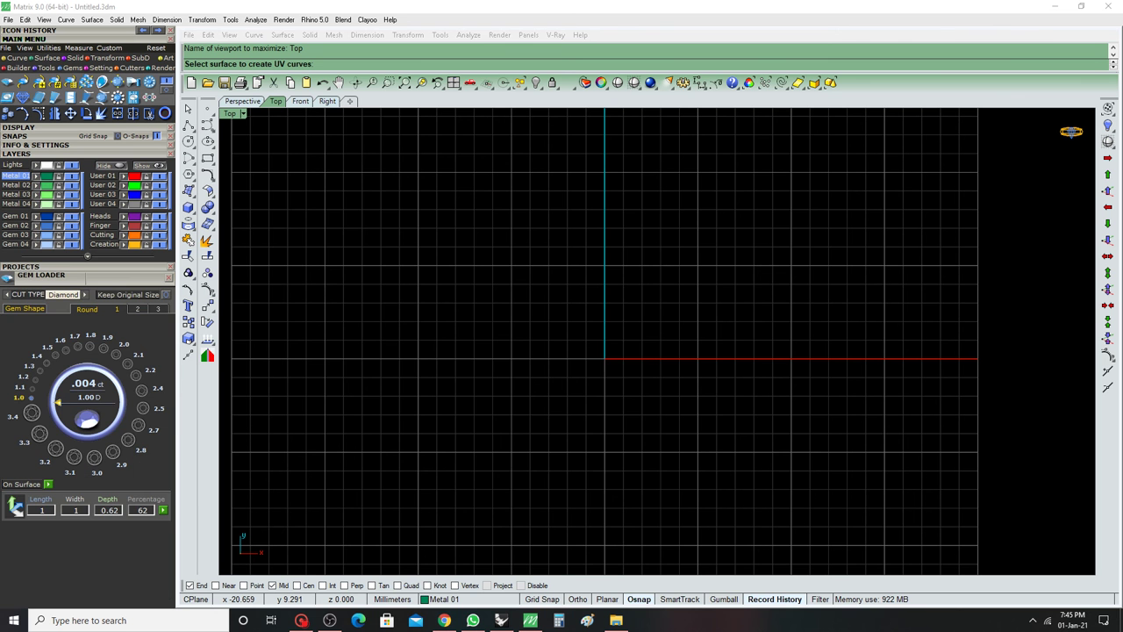
pyautogui.click(115, 353)
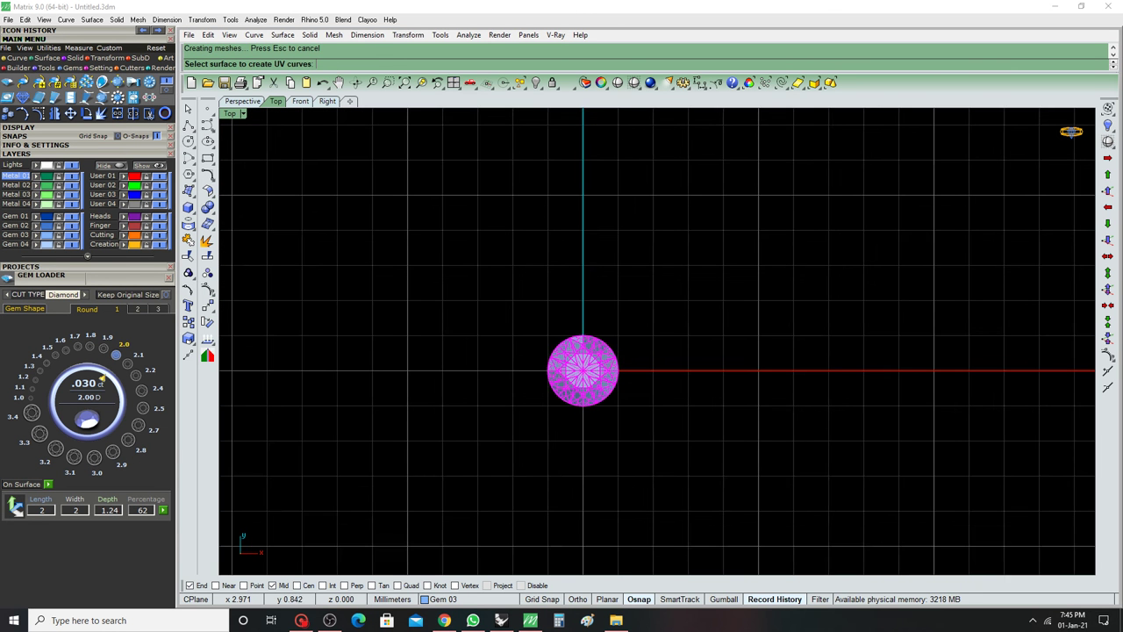
pyautogui.click(242, 101)
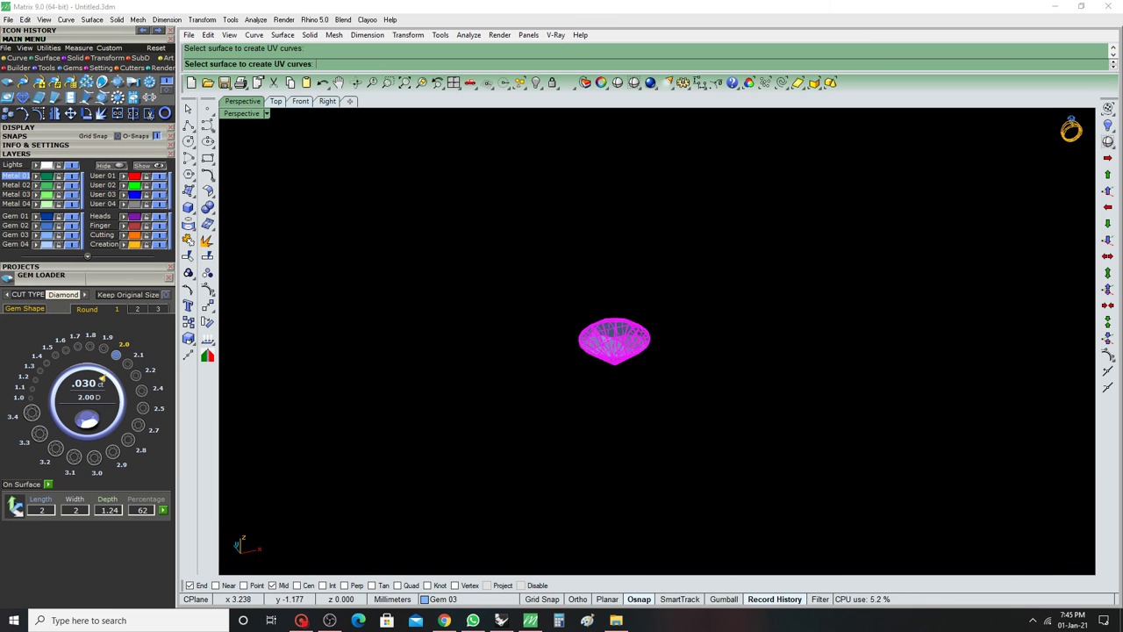
pyautogui.hotkey('ctrl', 'a')
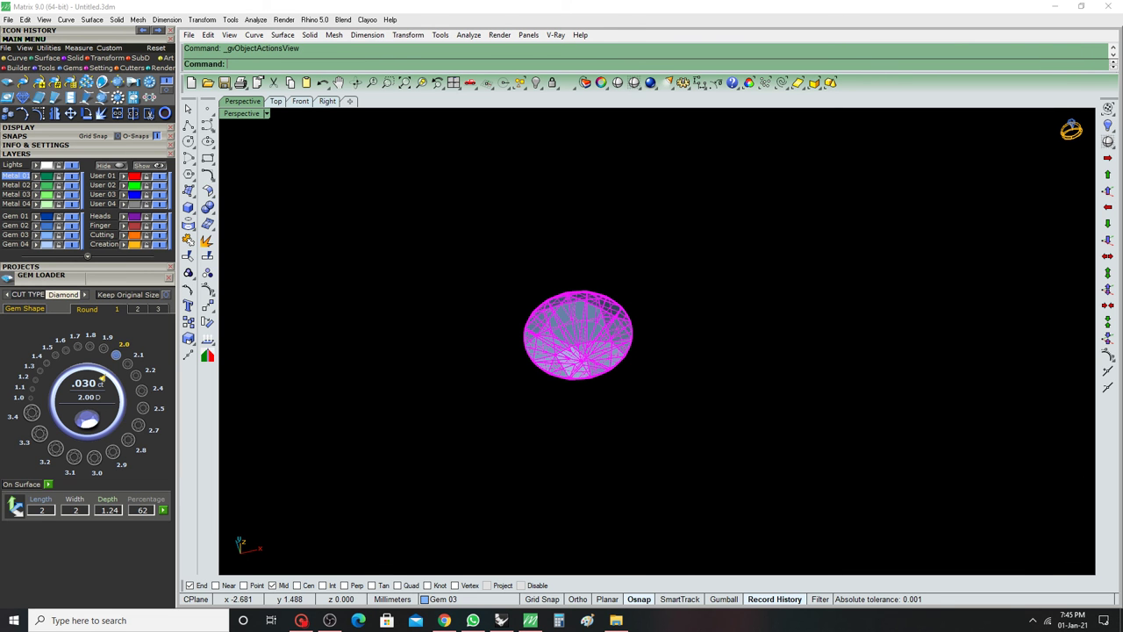
# Start Head Builder on the gem and set it to a single rail.
pyautogui.click(536, 430)
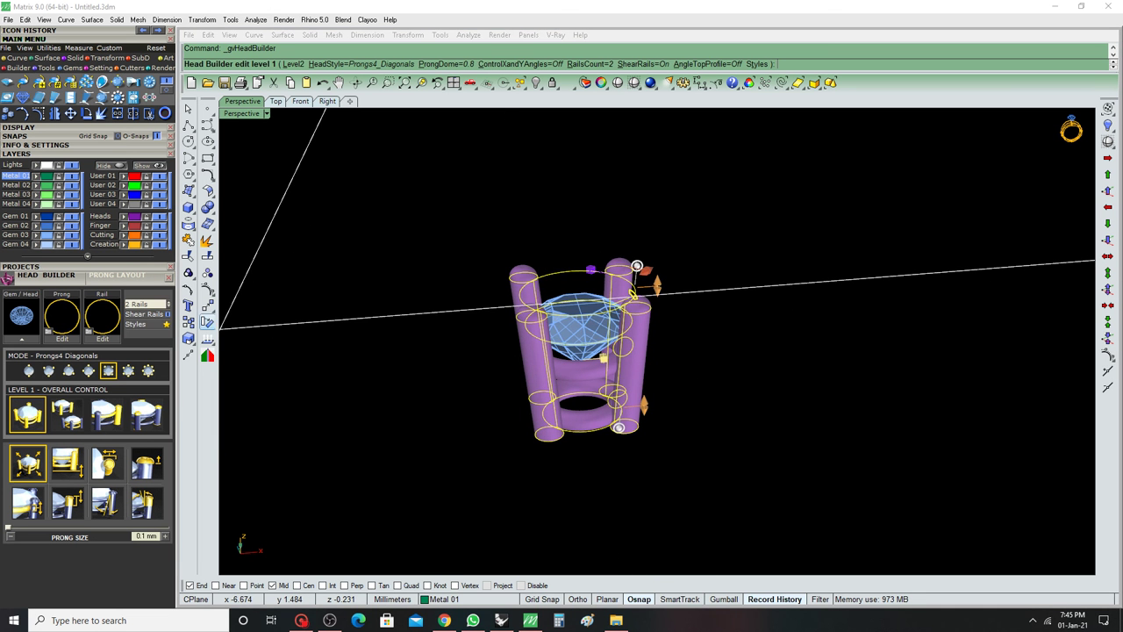
pyautogui.click(146, 303)
pyautogui.click(147, 304)
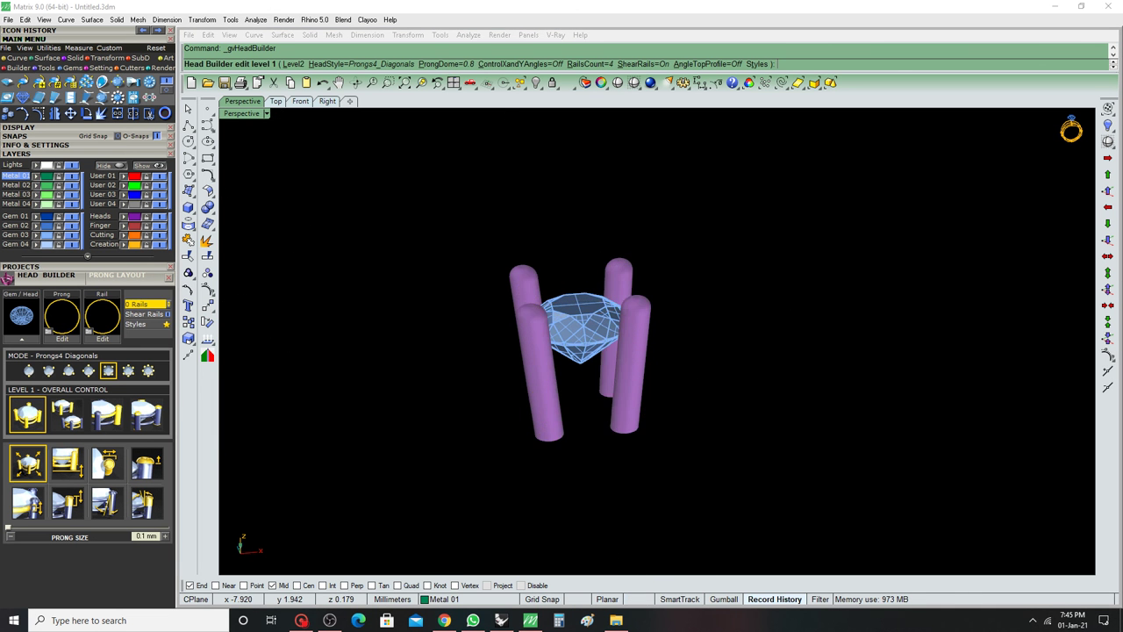
pyautogui.click(147, 304)
pyautogui.click(147, 304)
pyautogui.moveTo(527, 351); pyautogui.dragTo(578, 342, button='right')
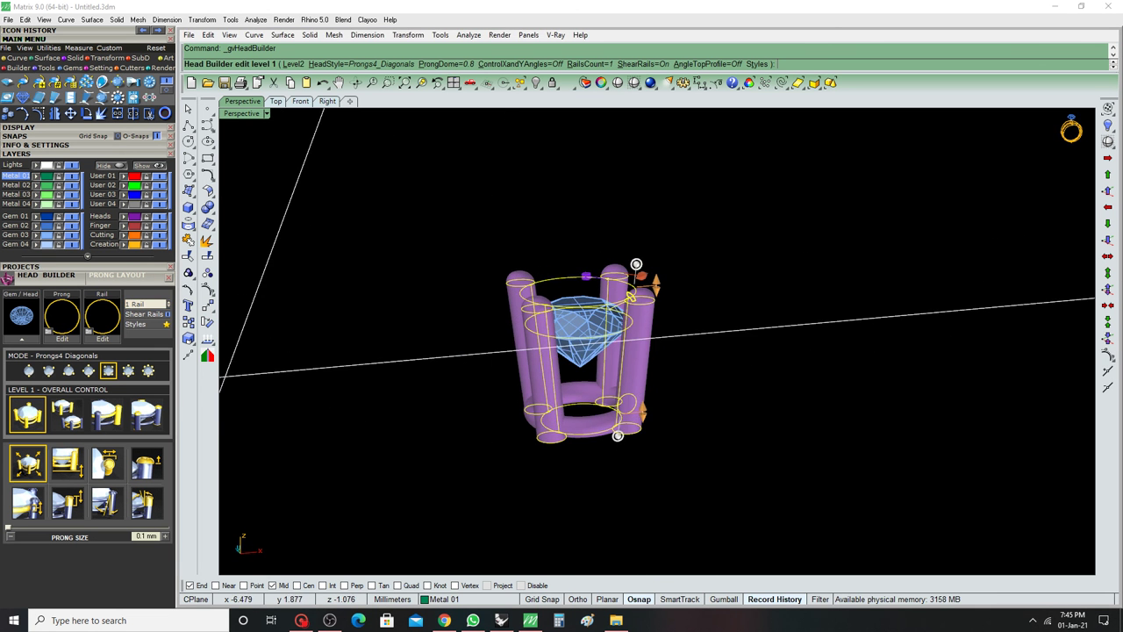
# Apply the v6010 rail profile to the head.
pyautogui.click(102, 337)
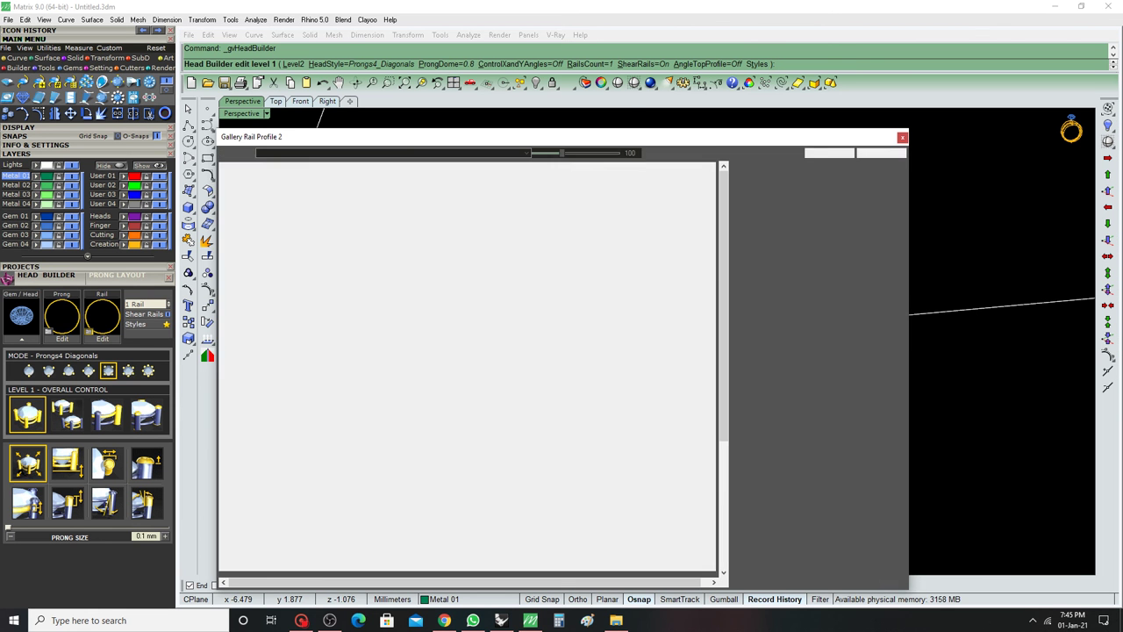
pyautogui.click(371, 412)
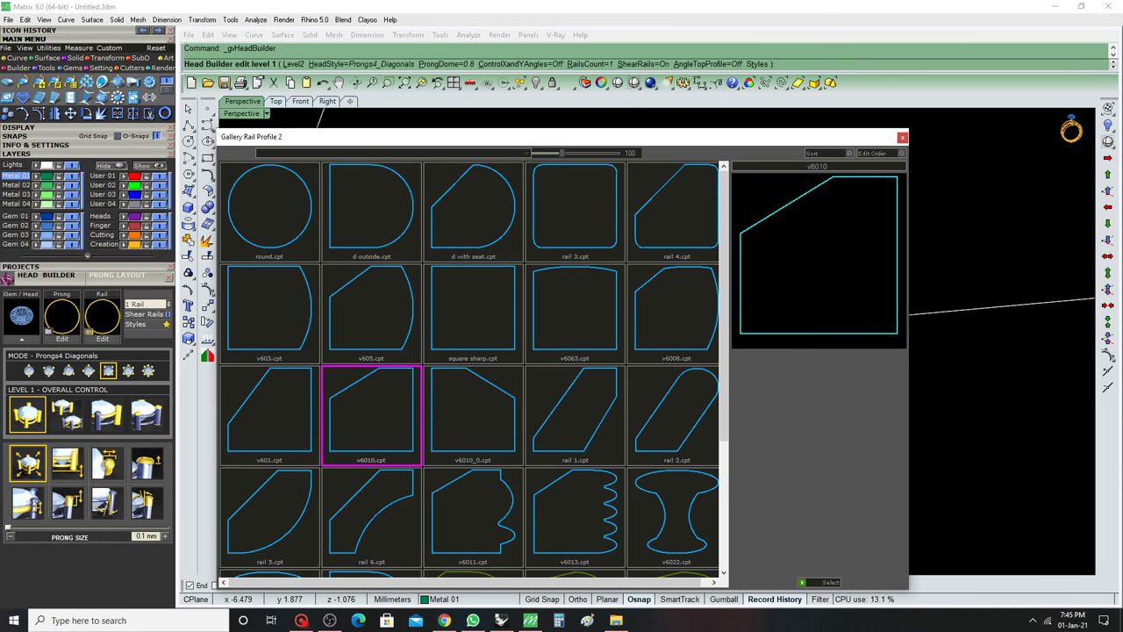
pyautogui.click(803, 581)
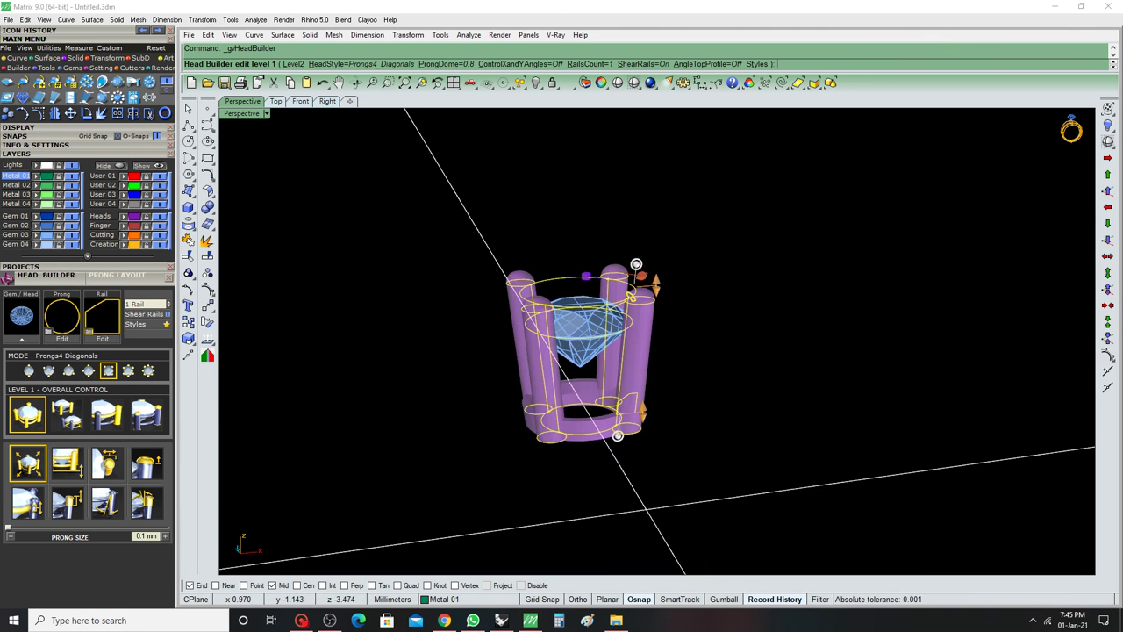
pyautogui.moveTo(614, 351); pyautogui.dragTo(632, 368, button='right')
pyautogui.click(106, 503)
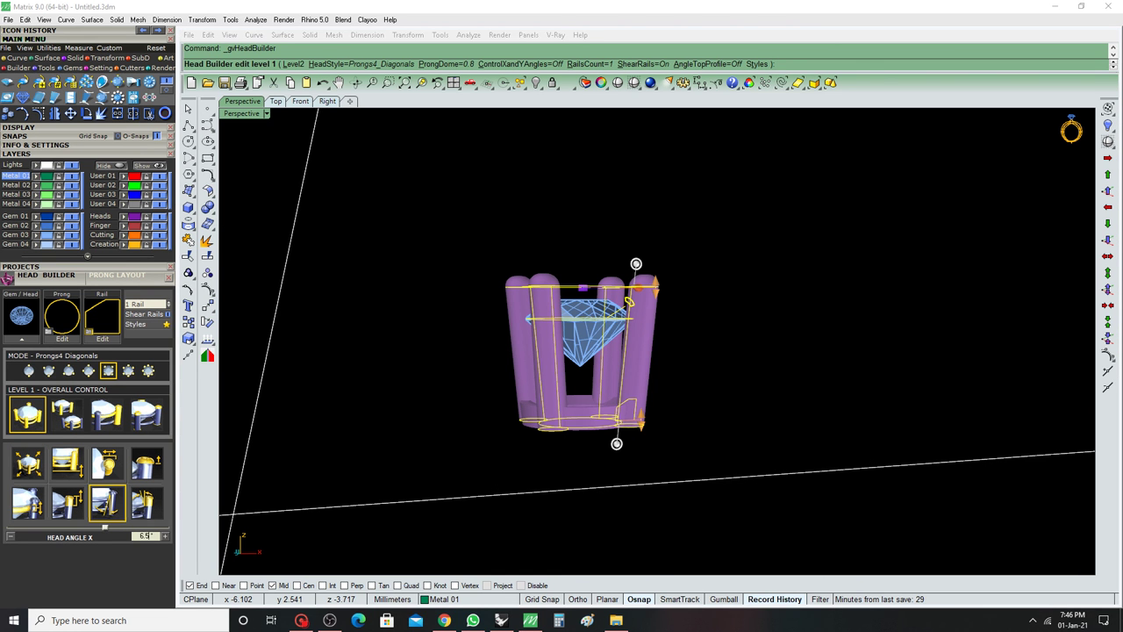
# Set the head tilt angle to 0°.
pyautogui.write('0')
pyautogui.press('Return')
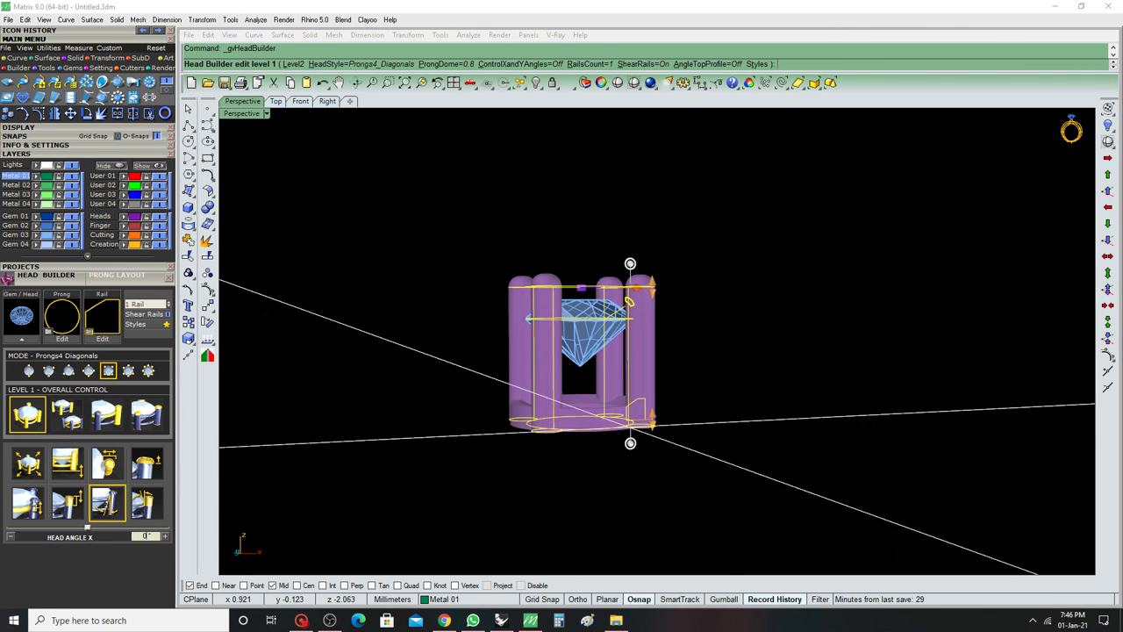
pyautogui.moveTo(614, 351)
pyautogui.mouseDown(button='right')
pyautogui.moveTo(666, 351)
pyautogui.moveTo(680, 400)
pyautogui.mouseUp(button='right')
# Make the rail 1 mm tall with a 0.05 mm sideways offset.
pyautogui.click(67, 415)
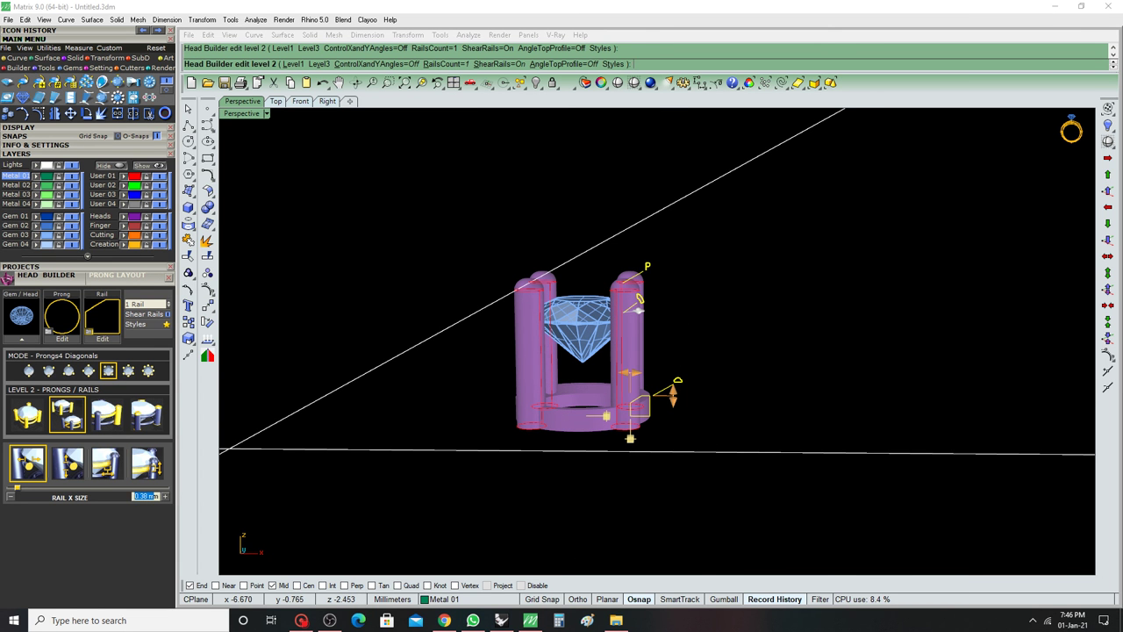
pyautogui.moveTo(640, 308)
pyautogui.mouseDown(button='right')
pyautogui.moveTo(632, 320)
pyautogui.moveTo(630, 295)
pyautogui.mouseUp(button='right')
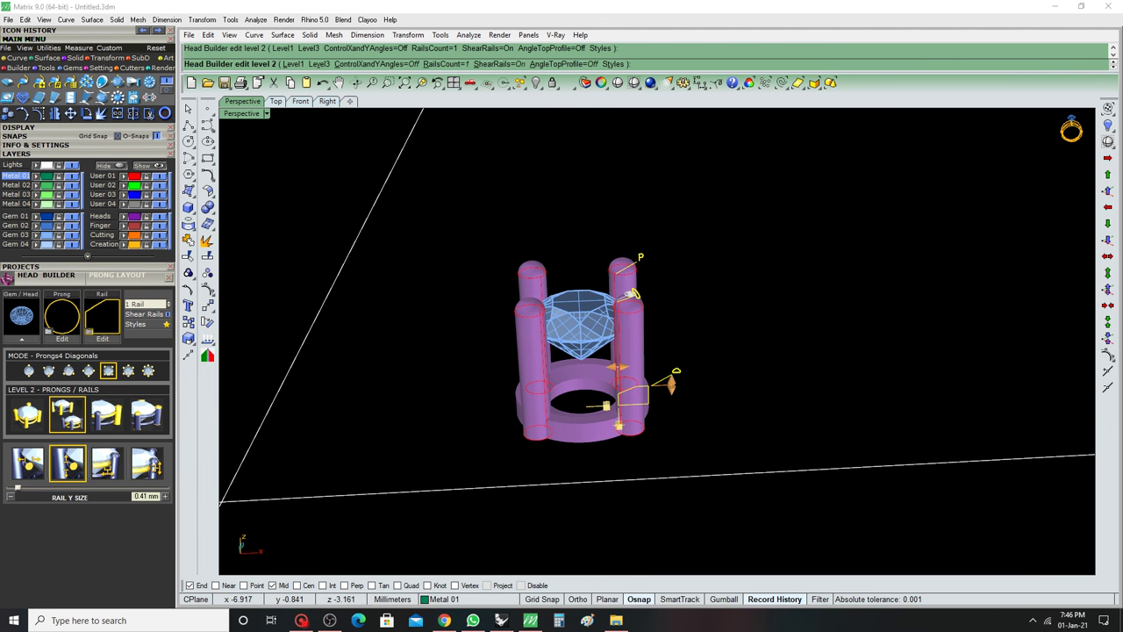
pyautogui.press('Return')
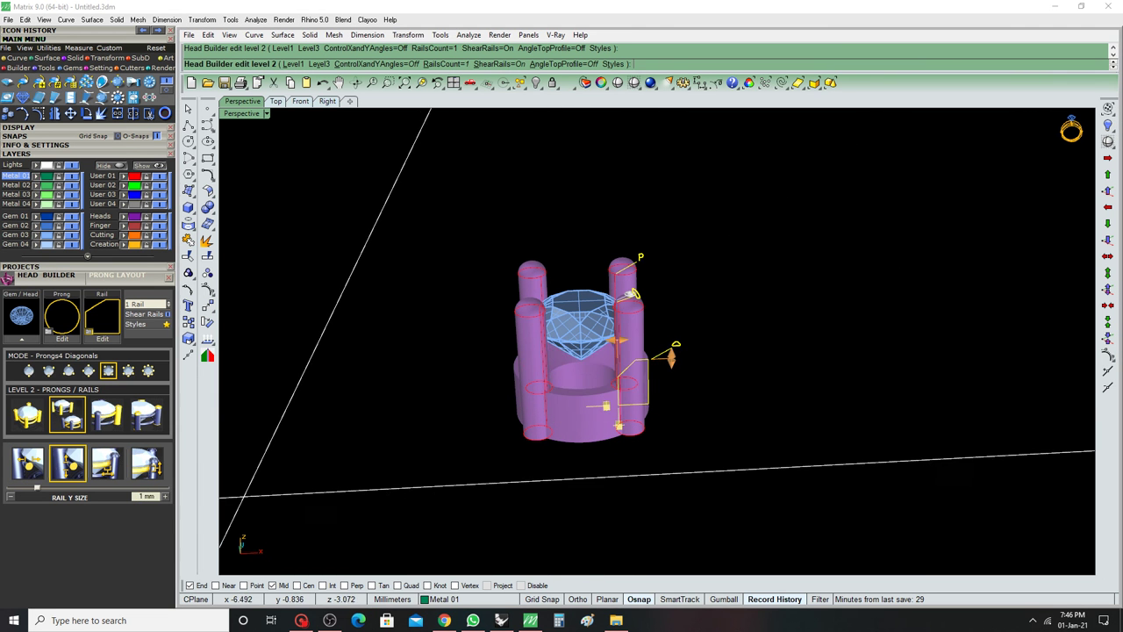
pyautogui.moveTo(629, 295); pyautogui.dragTo(628, 307, button='right')
pyautogui.click(106, 463)
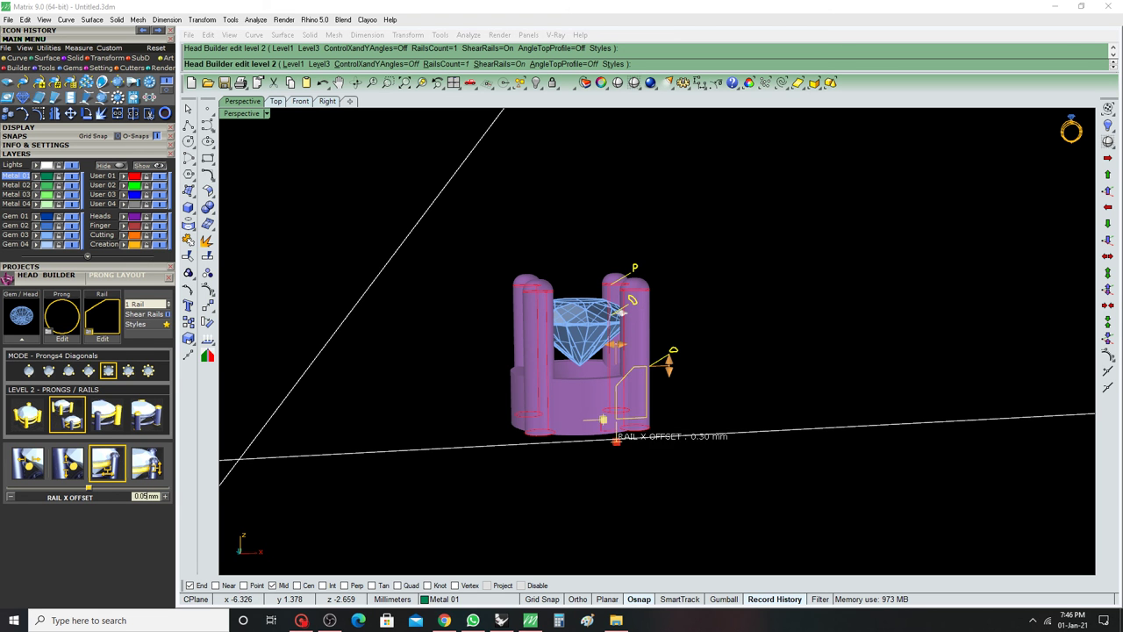
pyautogui.moveTo(621, 310); pyautogui.dragTo(632, 306, button='right')
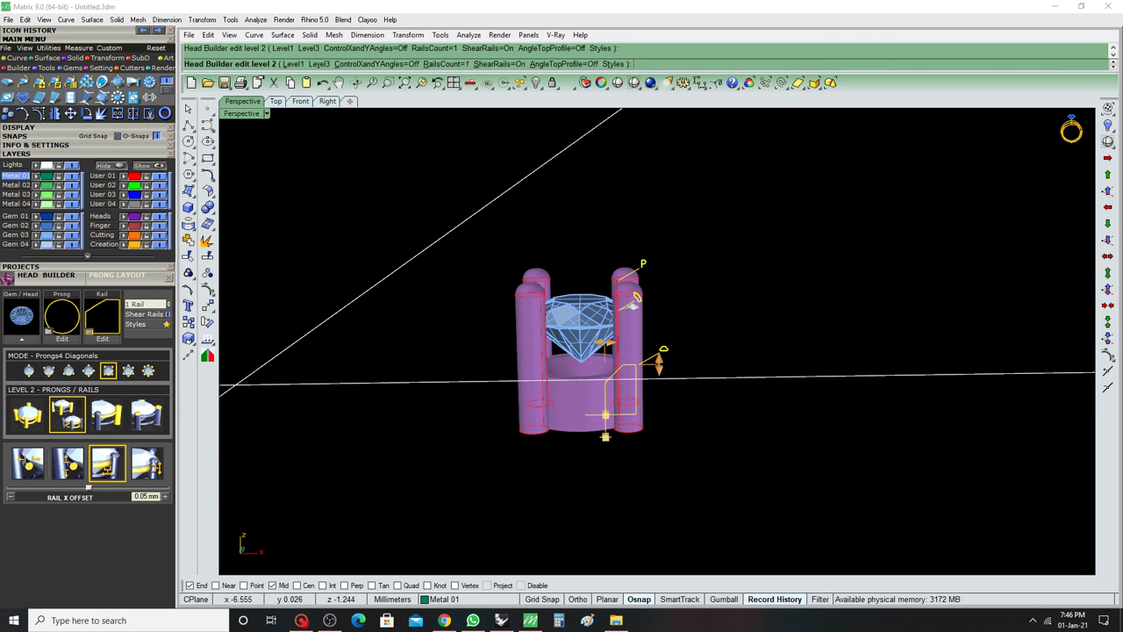
pyautogui.press('Return')
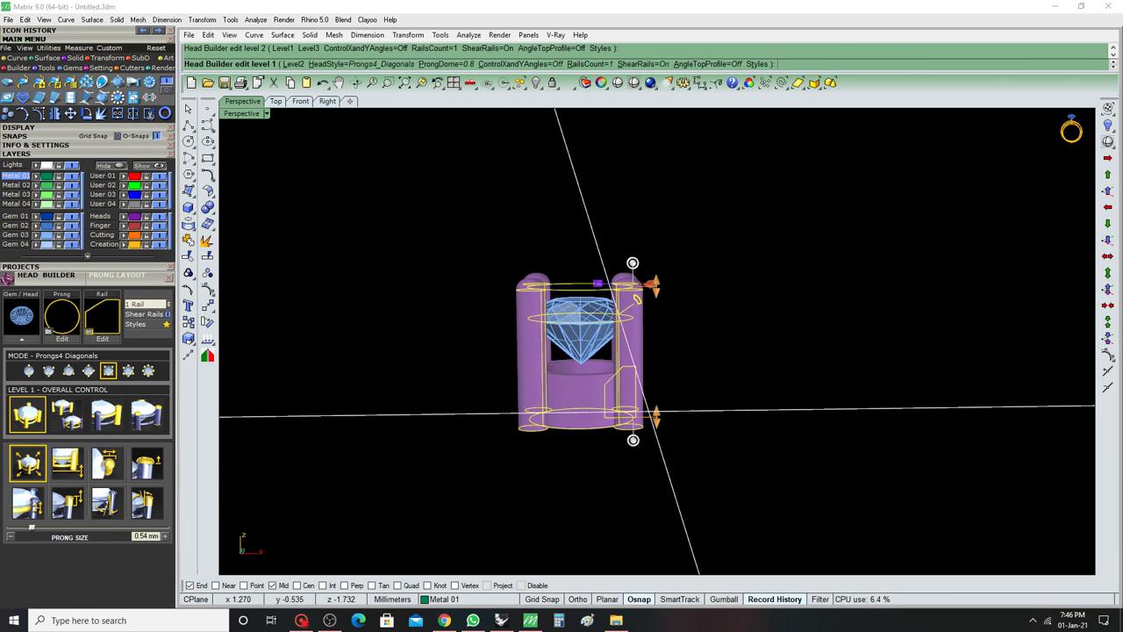
# Raise the head slightly and set prong width and depth to 0.7 mm.
pyautogui.moveTo(633, 428); pyautogui.dragTo(632, 403)
pyautogui.moveTo(656, 377)
pyautogui.mouseDown(button='right')
pyautogui.moveTo(655, 351)
pyautogui.moveTo(655, 377)
pyautogui.mouseUp(button='right')
pyautogui.press('Return')
pyautogui.press('Return')
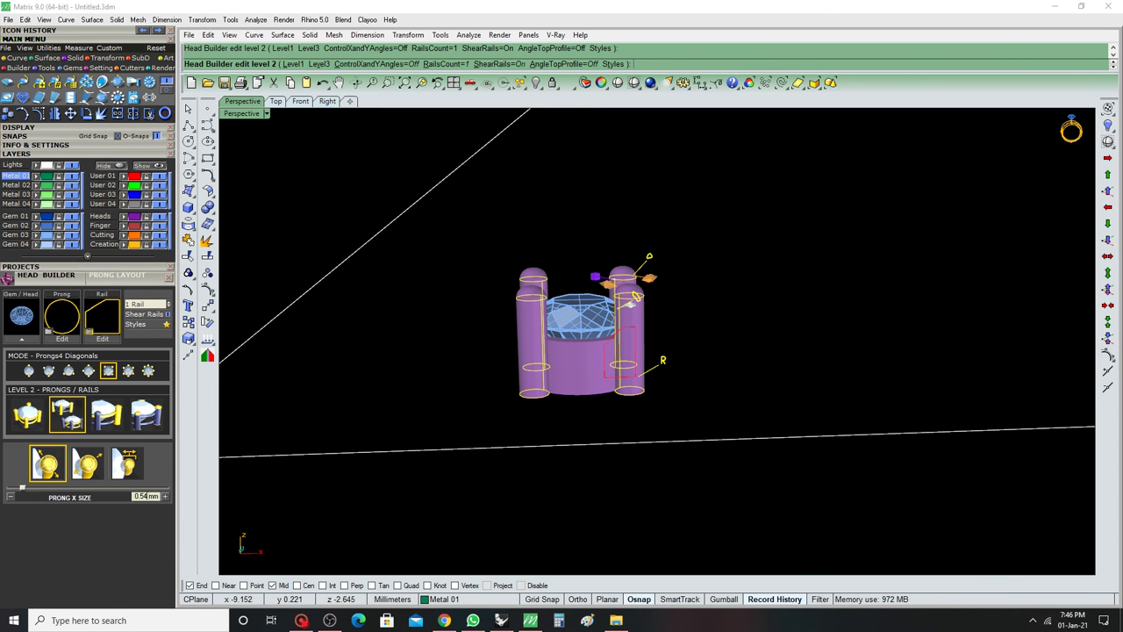
pyautogui.click(145, 496)
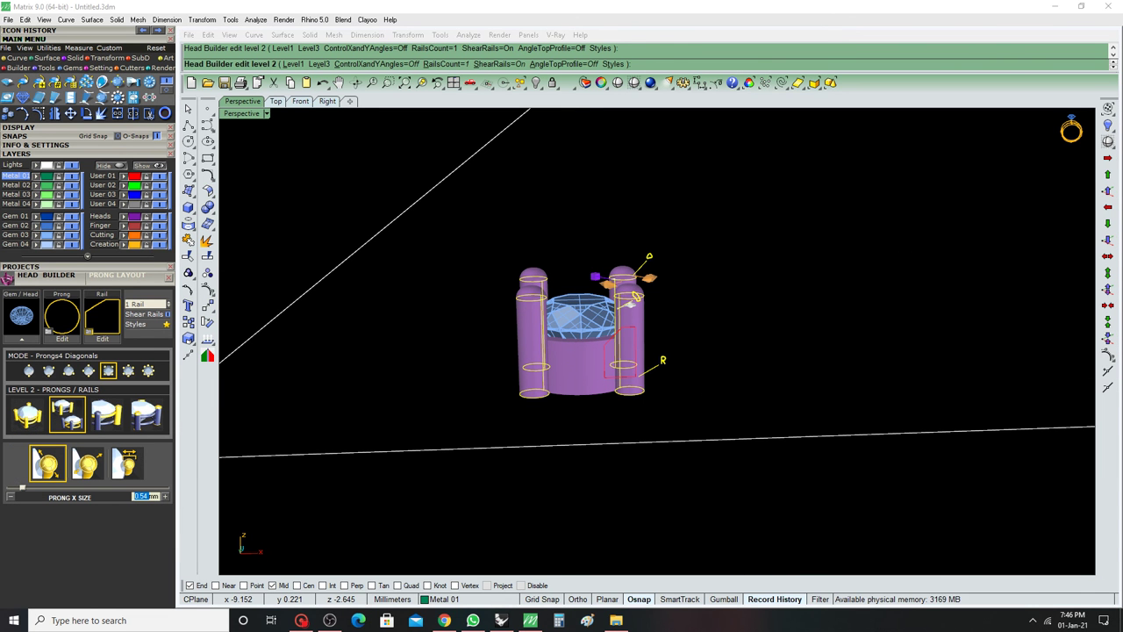
pyautogui.write('.7')
pyautogui.press('Return')
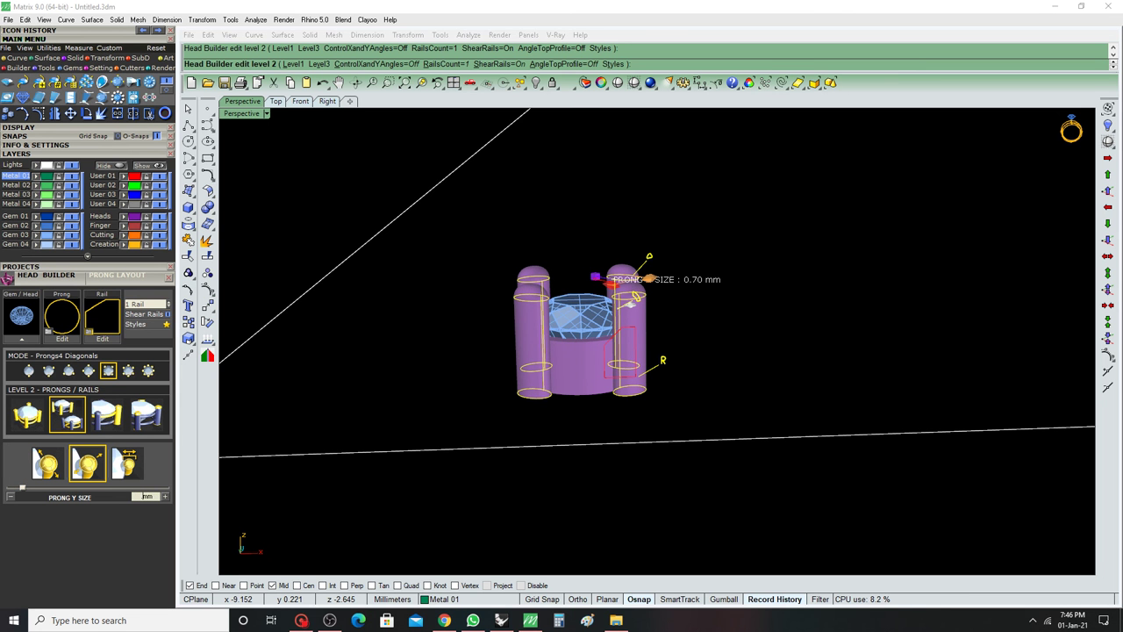
pyautogui.write('0.7')
pyautogui.press('Return')
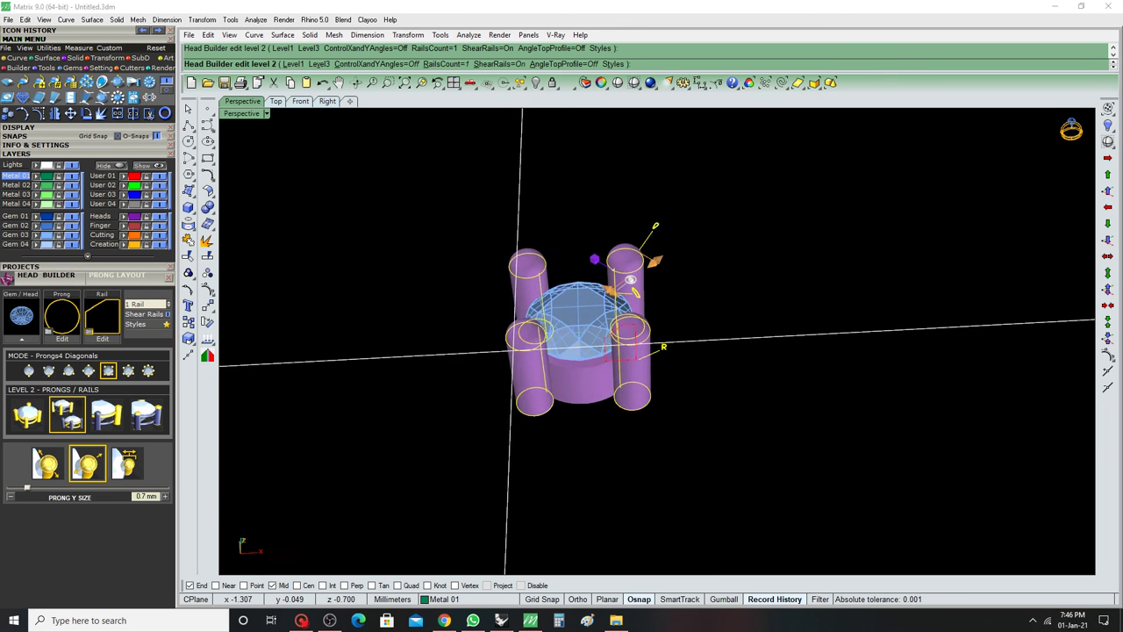
# Nudge the prongs by 0.2 mm and return to the head controls.
pyautogui.click(127, 462)
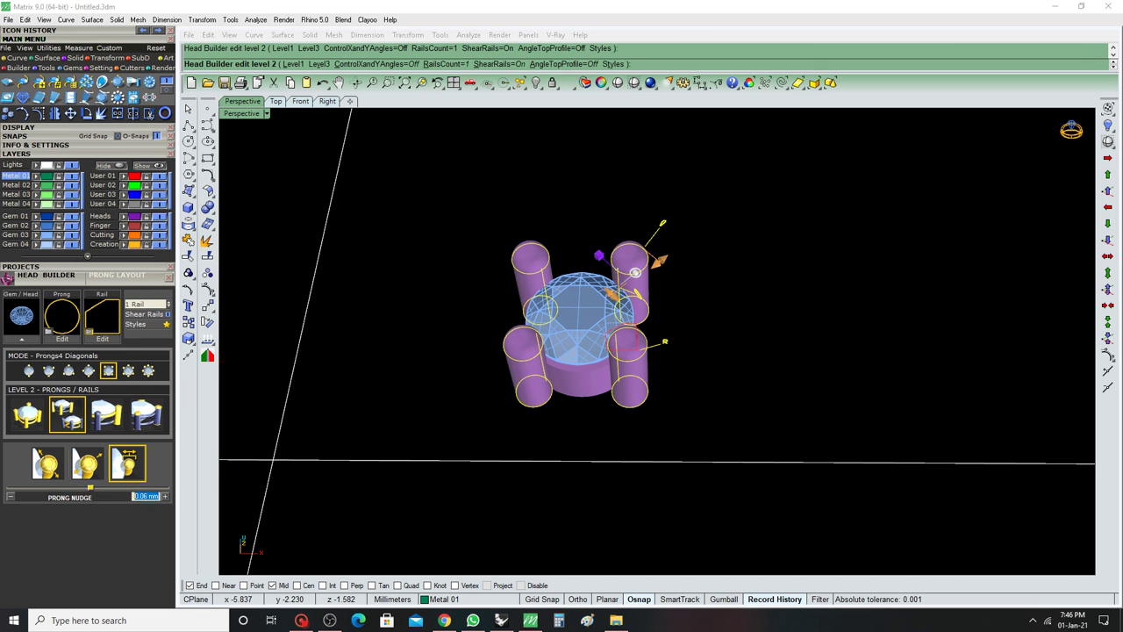
pyautogui.press('Return')
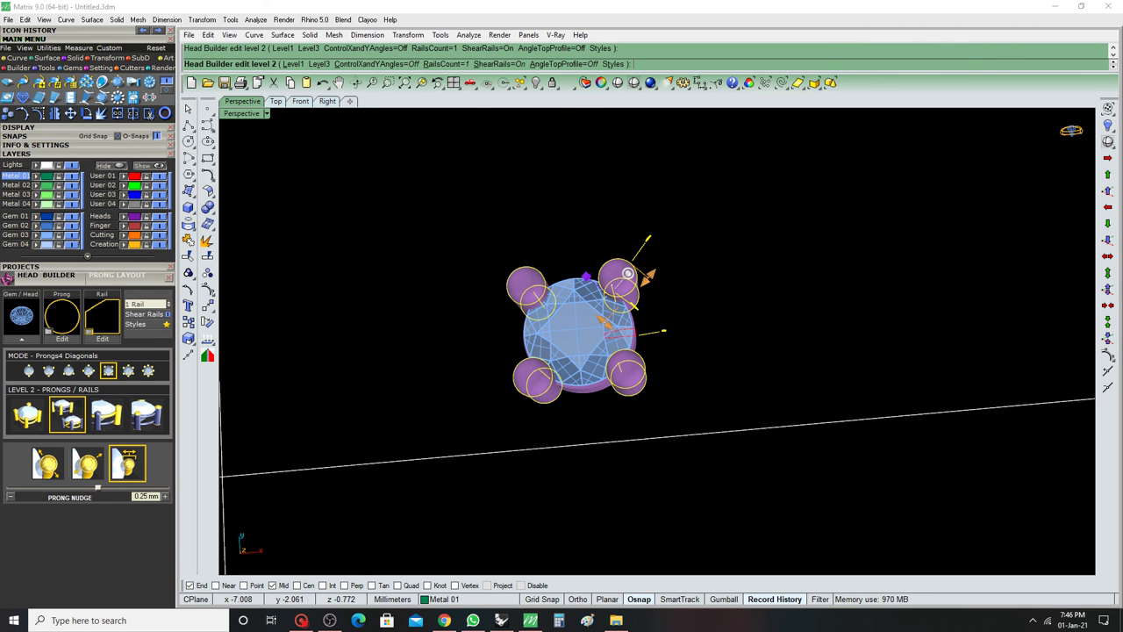
pyautogui.write('0.2')
pyautogui.press('Return')
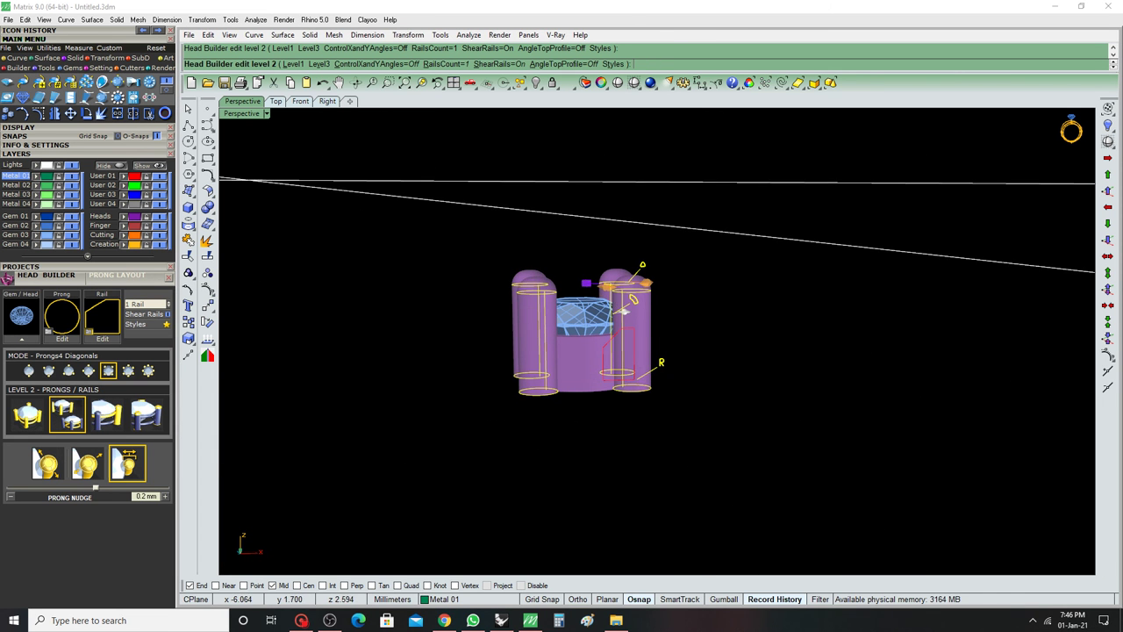
pyautogui.rightClick(630, 314)
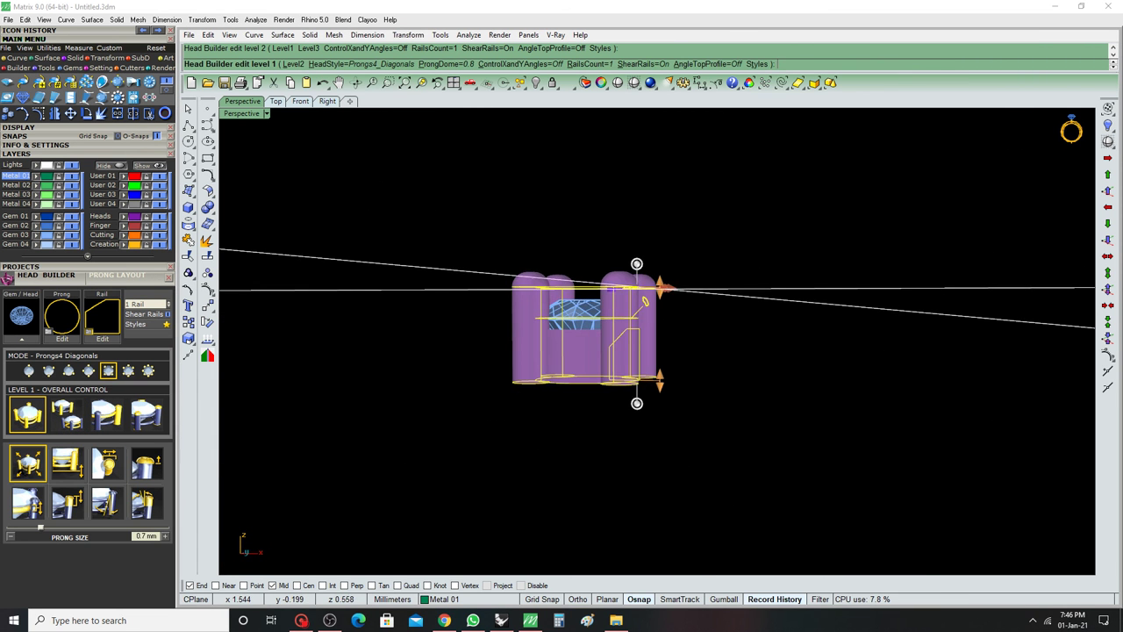
# Set the prongs to 0.7 mm above the girdle and finish the Head Builder to generate the head.
pyautogui.click(68, 503)
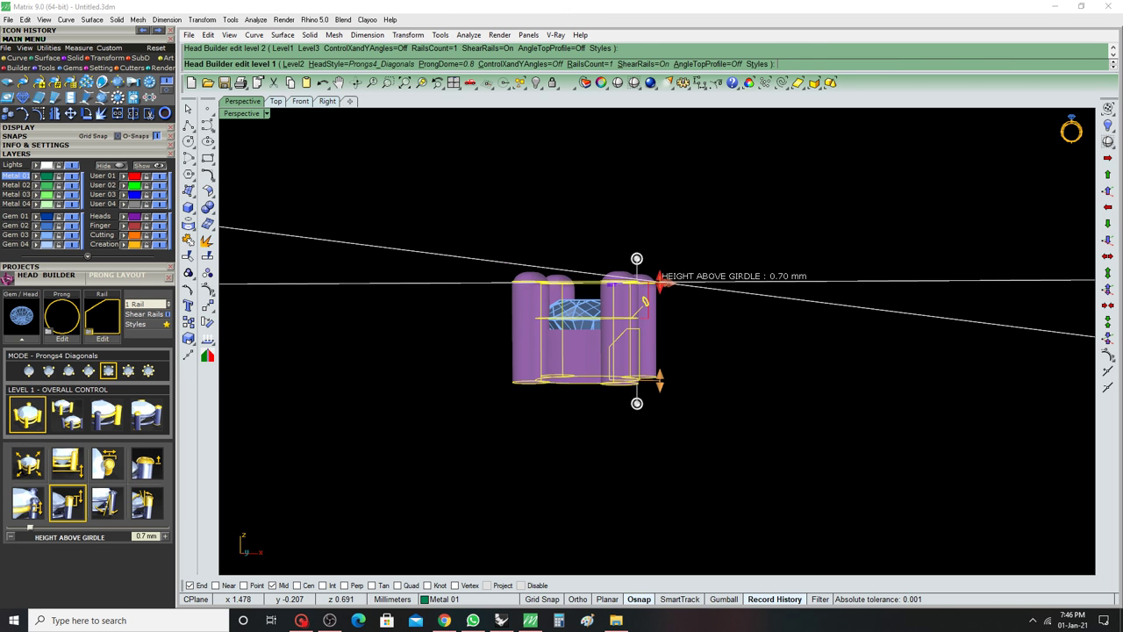
pyautogui.press('Return')
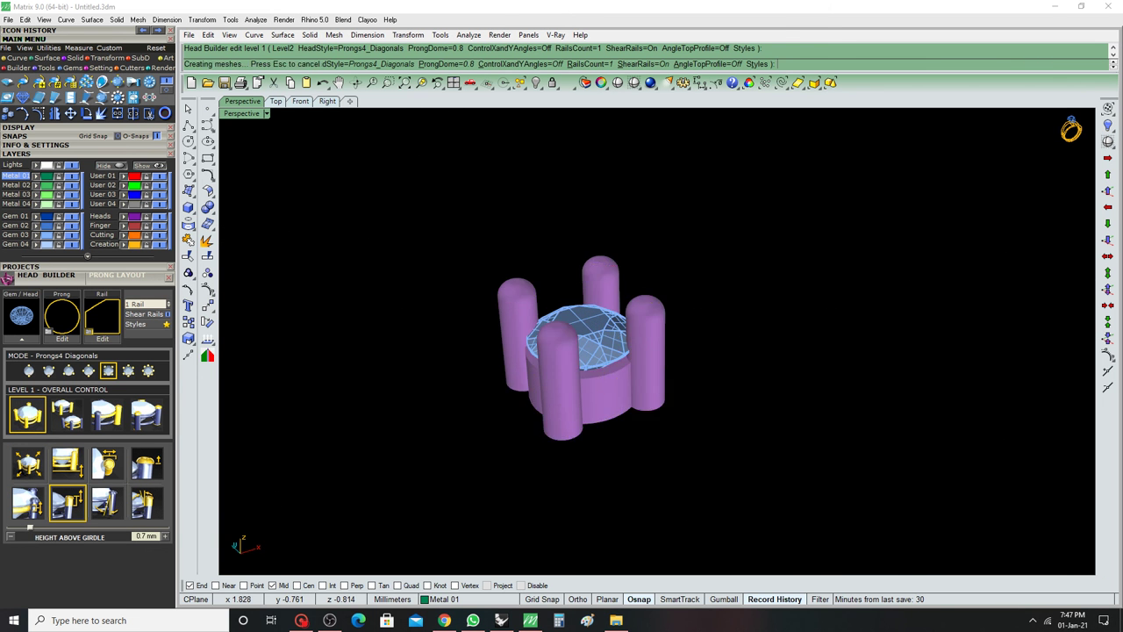